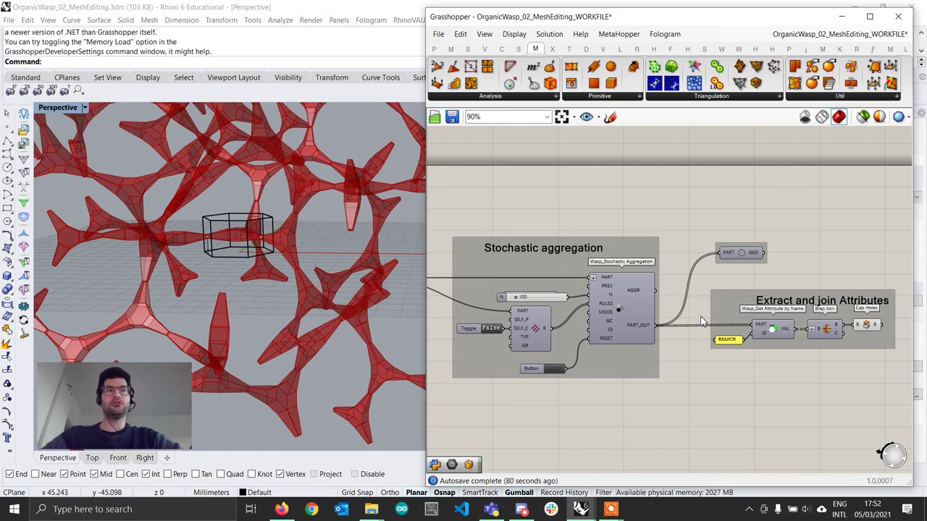
# Set the upper Factor slider in the attribute geometry definition to 0.7.
pyautogui.scroll(-3, 701, 322)
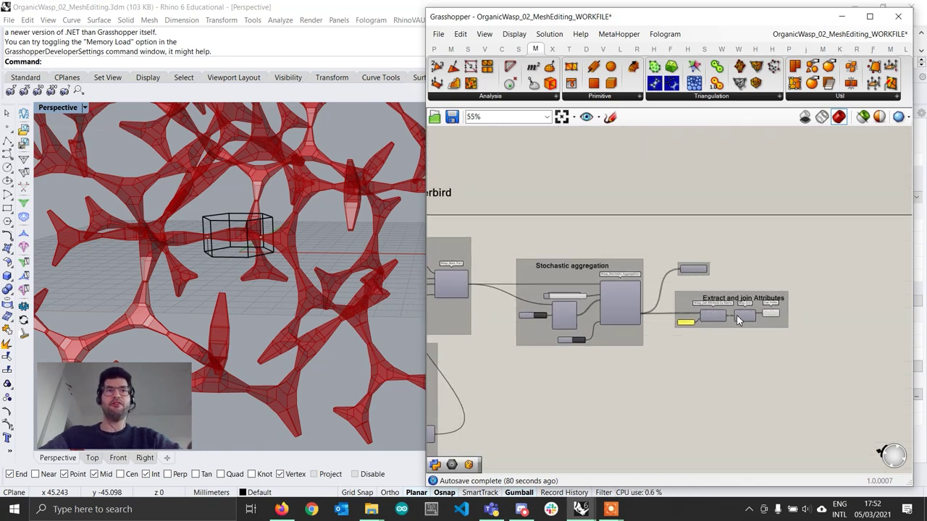
pyautogui.scroll(3, 836, 326)
pyautogui.scroll(1, 852, 355)
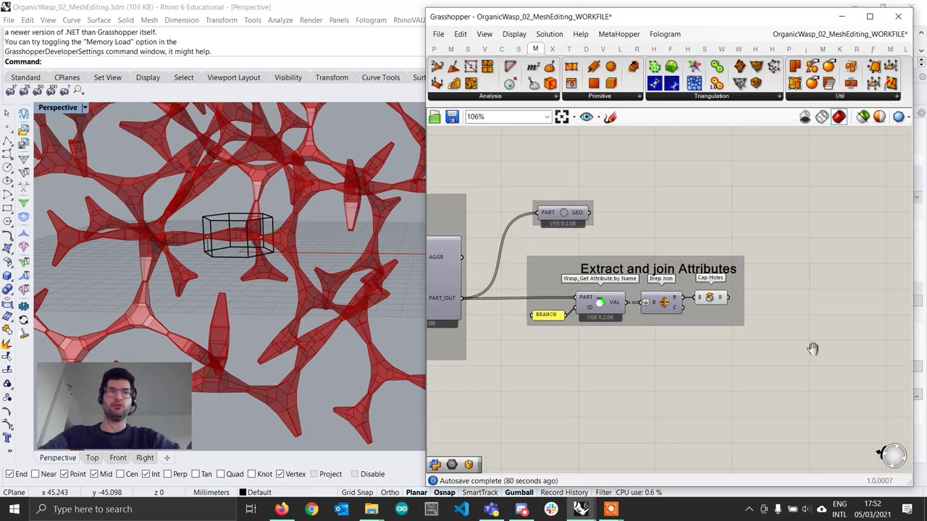
pyautogui.moveTo(848, 353); pyautogui.dragTo(715, 345, button='right')
pyautogui.scroll(-5, 716, 343)
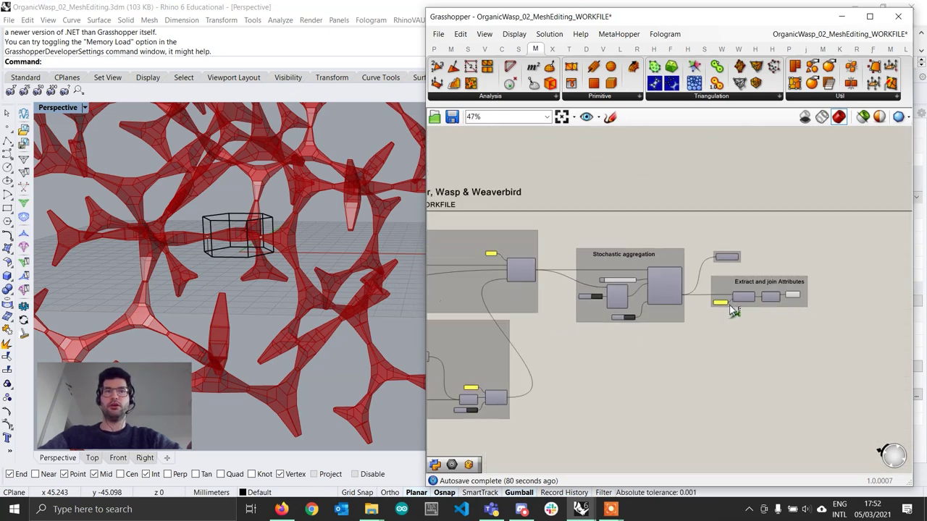
pyautogui.moveTo(588, 330); pyautogui.dragTo(617, 325, button='right')
pyautogui.scroll(-5, 244, 252)
pyautogui.moveTo(244, 252); pyautogui.dragTo(290, 274, button='right')
pyautogui.moveTo(528, 347); pyautogui.dragTo(588, 339, button='right')
pyautogui.scroll(9, 588, 338)
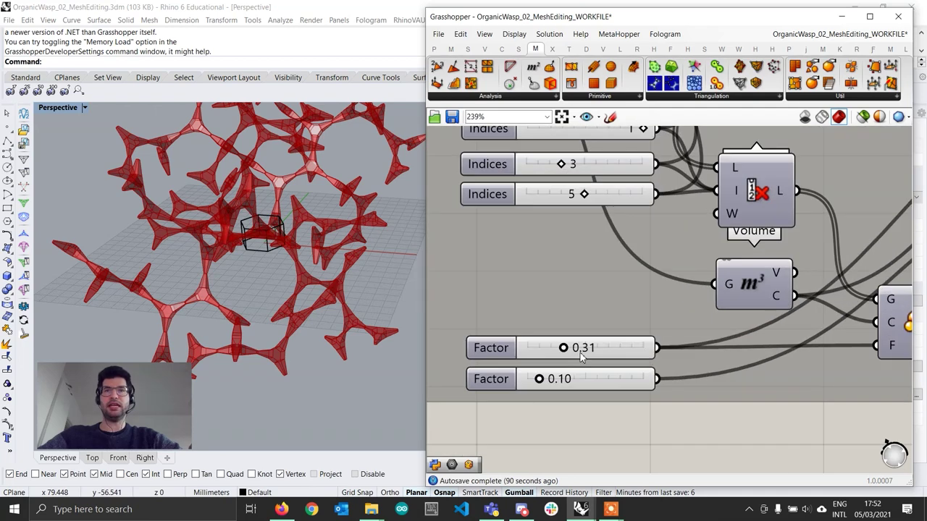
pyautogui.doubleClick(573, 349)
pyautogui.write('0.7')
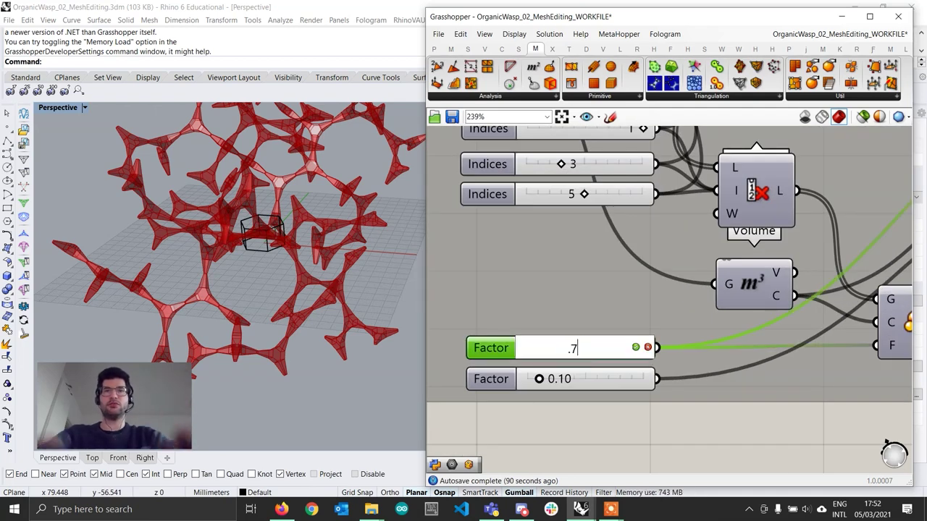
pyautogui.press('Return')
# Regenerate the stochastic aggregation with the larger scale factor and inspect the resulting parts in the viewport.
pyautogui.scroll(-9, 612, 341)
pyautogui.scroll(6, 781, 294)
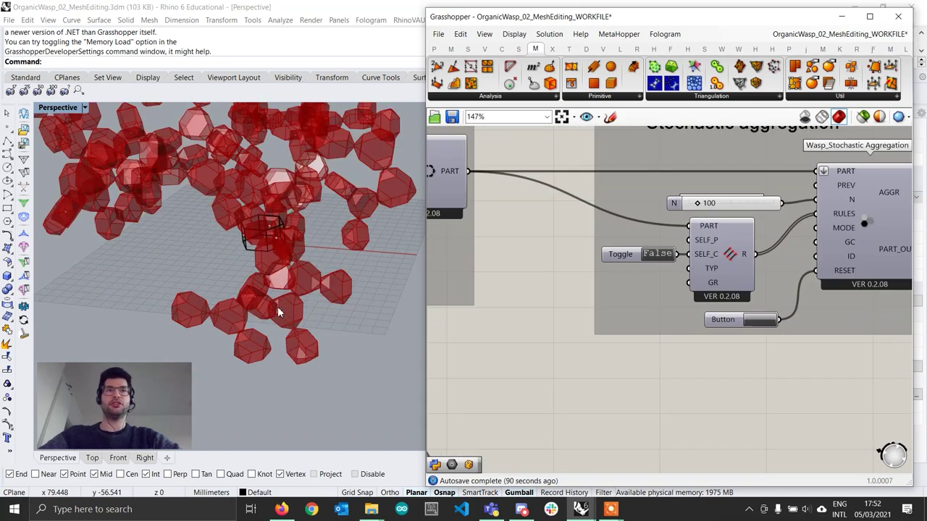
pyautogui.scroll(-4, 262, 288)
pyautogui.moveTo(287, 306); pyautogui.dragTo(258, 219, button='right')
pyautogui.scroll(7, 258, 219)
pyautogui.scroll(-4, 550, 364)
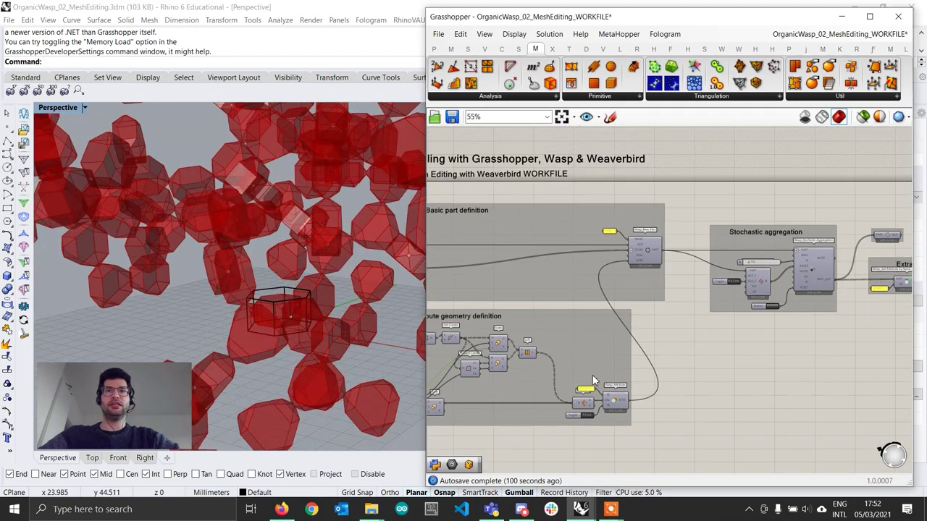
# Set the upper Factor slider in the attribute geometry definition to 0.3.
pyautogui.scroll(6, 535, 363)
pyautogui.doubleClick(570, 364)
pyautogui.write('.3')
pyautogui.press('Return')
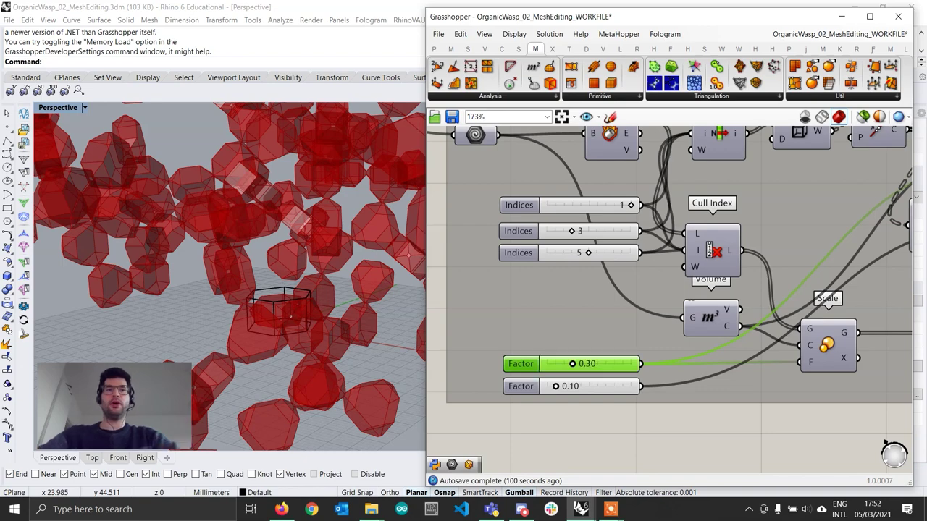
# Reset the stochastic aggregation to regenerate it with the smaller factor and inspect the branching geometry.
pyautogui.scroll(-8, 709, 397)
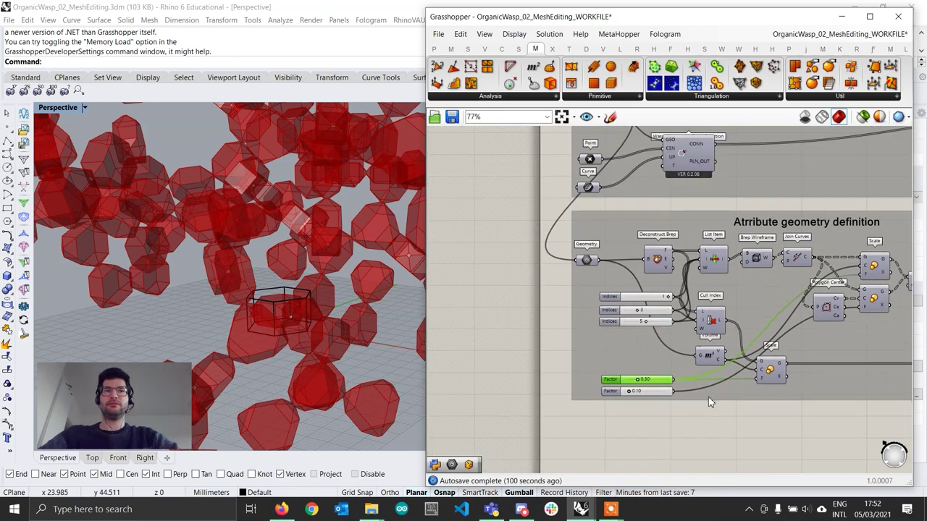
pyautogui.scroll(8, 657, 338)
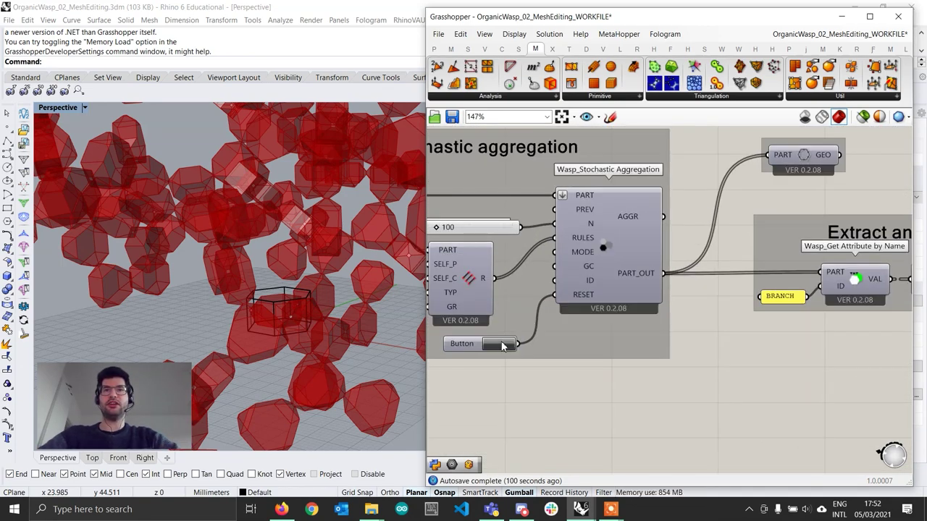
pyautogui.click(506, 346)
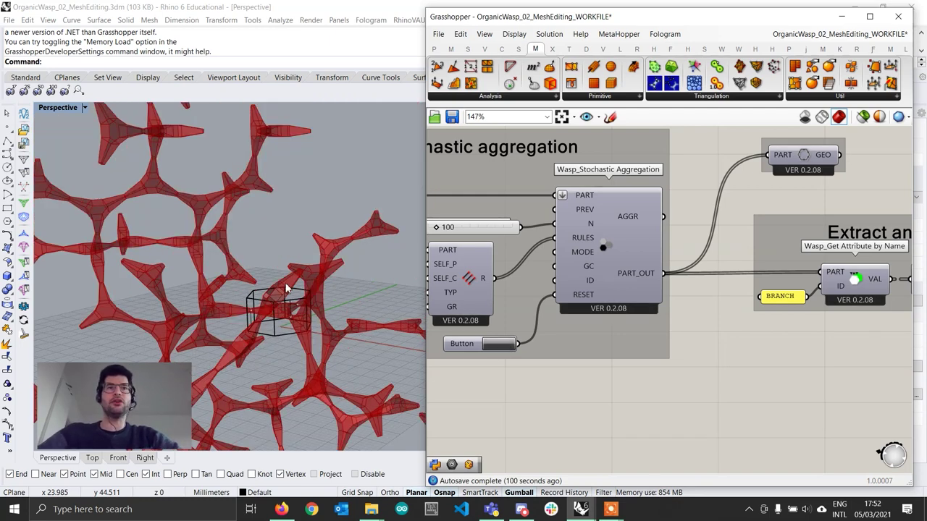
pyautogui.scroll(-6, 290, 293)
pyautogui.scroll(10, 292, 268)
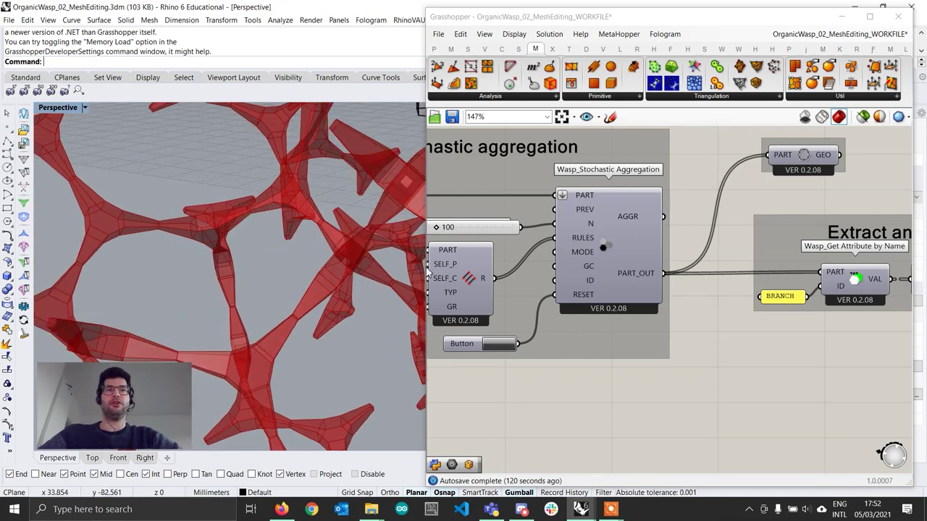
# Add a Mesh Brep component after the Extract and join Attributes group and connect the Cap Holes output to its B input.
pyautogui.scroll(-3, 525, 300)
pyautogui.moveTo(793, 315); pyautogui.dragTo(667, 330, button='right')
pyautogui.scroll(2, 681, 311)
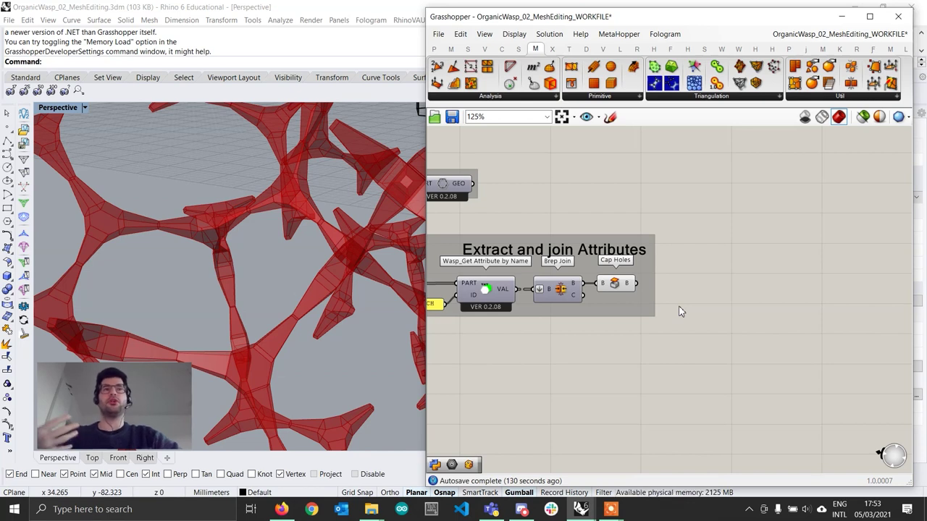
pyautogui.moveTo(689, 311); pyautogui.dragTo(659, 329, button='right')
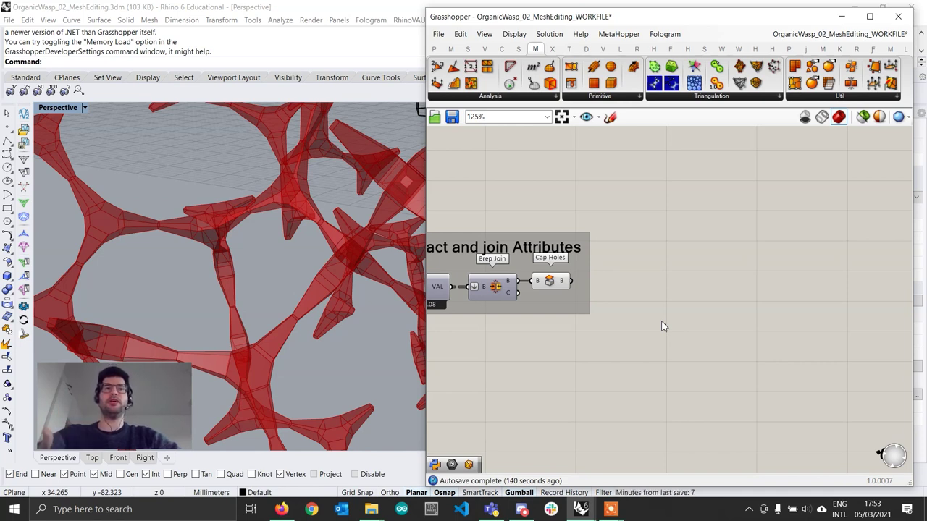
pyautogui.scroll(2, 661, 307)
pyautogui.doubleClick(662, 305)
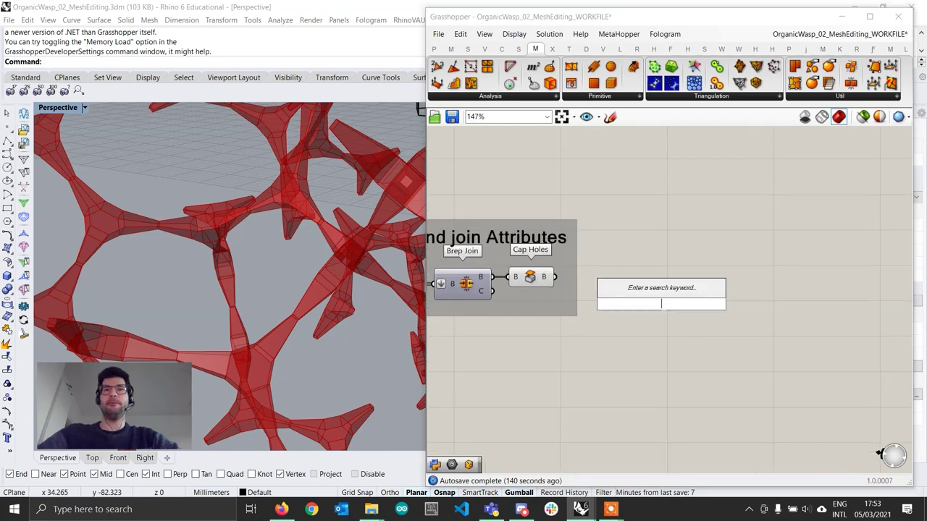
pyautogui.write('mesh brep')
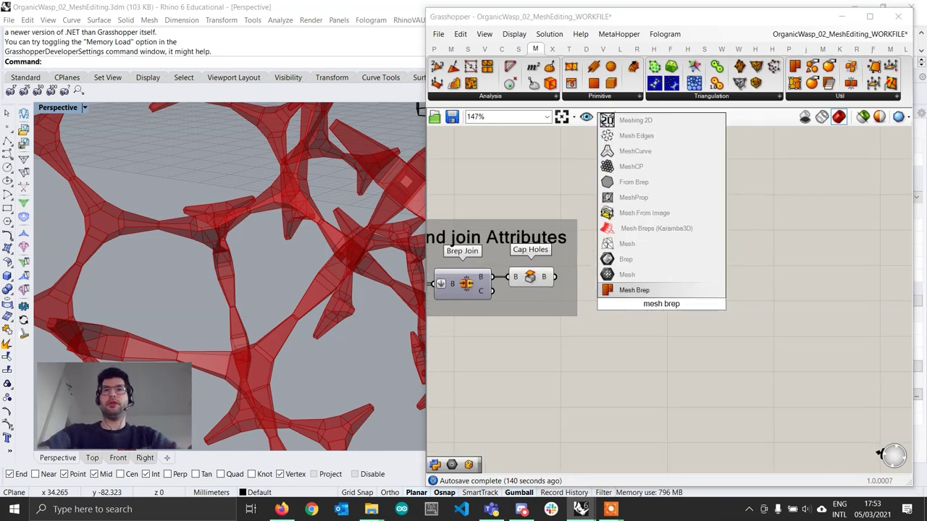
pyautogui.press('Return')
pyautogui.scroll(1, 579, 304)
pyautogui.moveTo(552, 272); pyautogui.dragTo(682, 336)
# Turn off the preview of Cap Holes and inspect the generated mesh up close.
pyautogui.click(551, 275)
pyautogui.scroll(-1, 681, 303)
pyautogui.rightClick(546, 281)
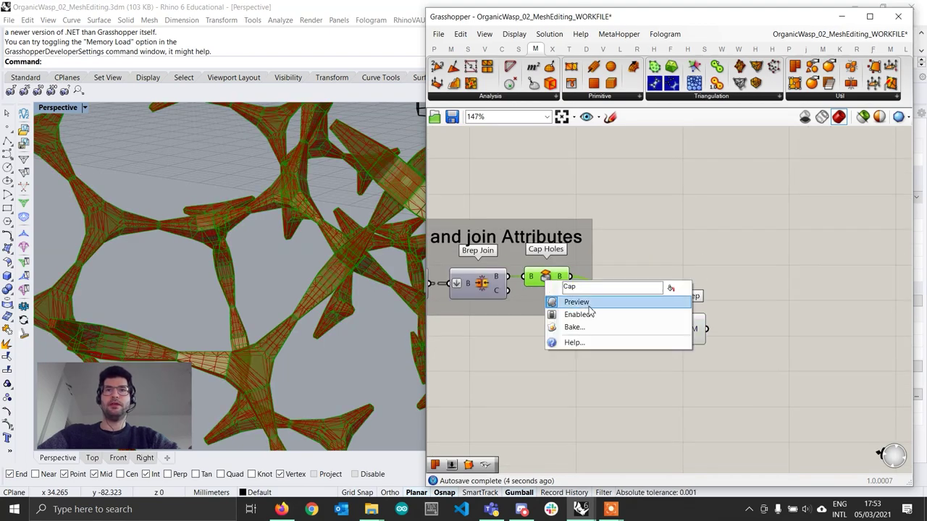
pyautogui.click(617, 300)
pyautogui.moveTo(296, 265); pyautogui.dragTo(329, 294, button='right')
pyautogui.scroll(5, 238, 236)
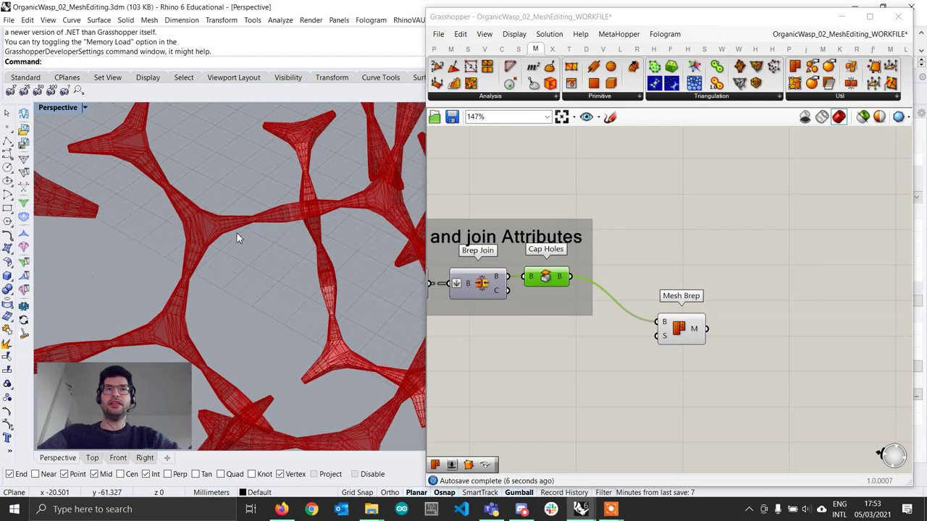
pyautogui.scroll(-1, 182, 232)
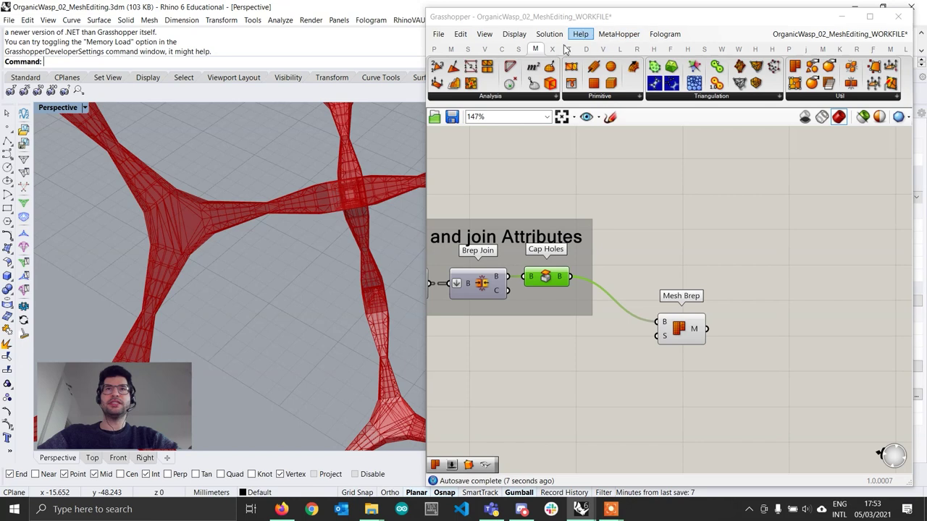
# Check the Preview Mesh Edges display option and shift the Mesh Brep component slightly.
pyautogui.click(521, 40)
pyautogui.click(521, 40)
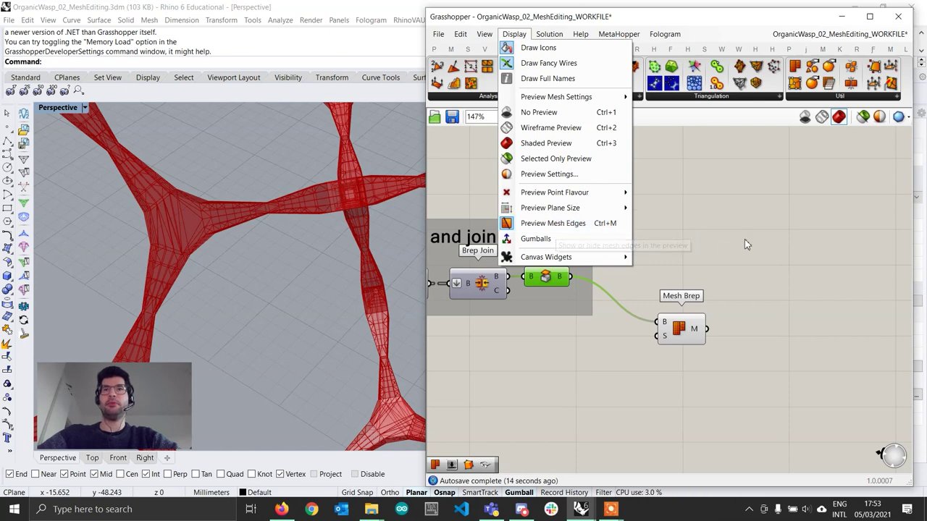
pyautogui.click(713, 404)
pyautogui.moveTo(686, 323); pyautogui.dragTo(700, 340)
pyautogui.click(733, 291)
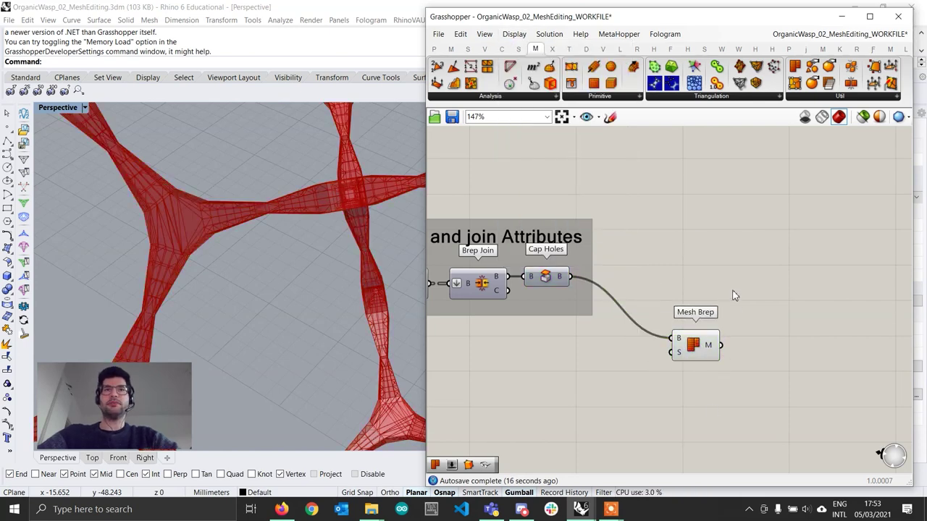
# Examine the mesh triangulation around the branch joints from several angles.
pyautogui.scroll(-5, 313, 258)
pyautogui.moveTo(313, 258); pyautogui.dragTo(218, 182, button='right')
pyautogui.moveTo(696, 349); pyautogui.dragTo(675, 354)
pyautogui.scroll(2, 262, 330)
pyautogui.scroll(-4, 269, 326)
pyautogui.moveTo(282, 321); pyautogui.dragTo(217, 326, button='right')
pyautogui.scroll(3, 264, 287)
pyautogui.click(649, 289)
pyautogui.moveTo(309, 281); pyautogui.dragTo(277, 304, button='right')
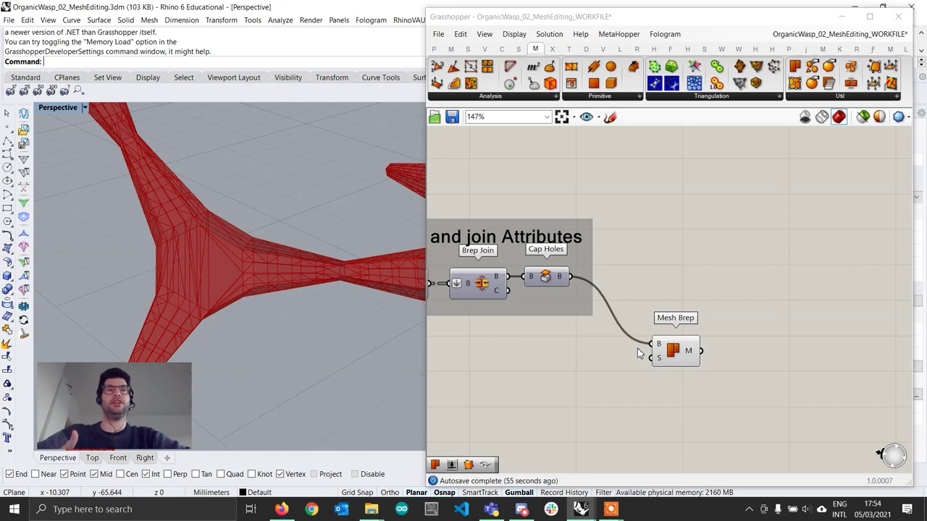
# Delete the Mesh Brep component.
pyautogui.moveTo(674, 351); pyautogui.dragTo(681, 234)
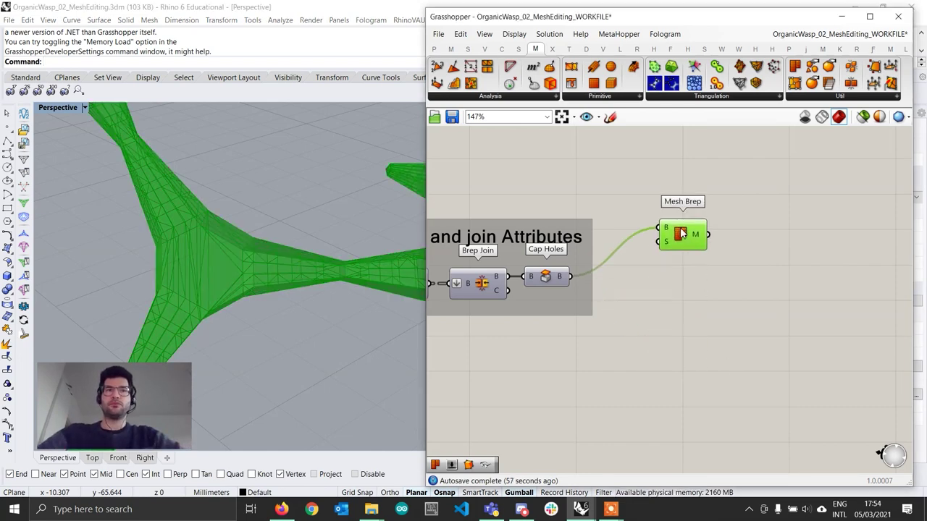
pyautogui.click(714, 366)
pyautogui.click(682, 242)
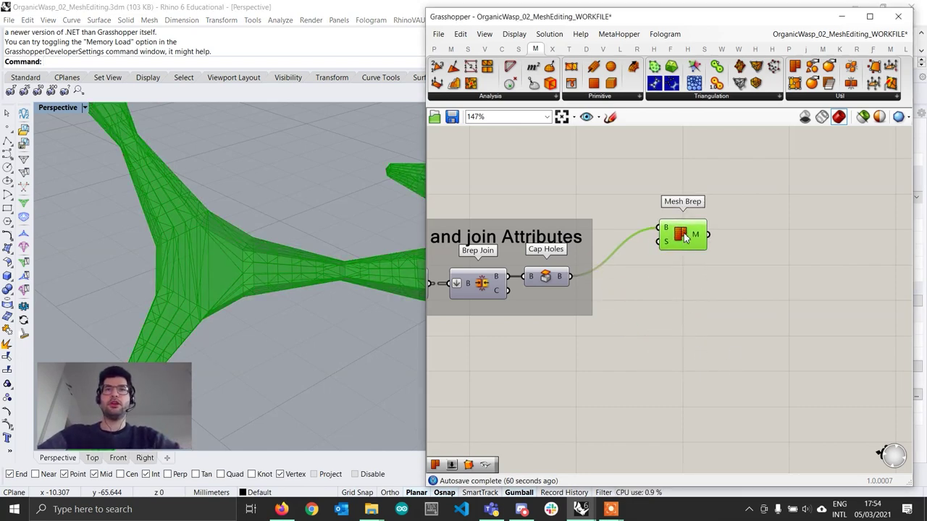
pyautogui.press('Delete')
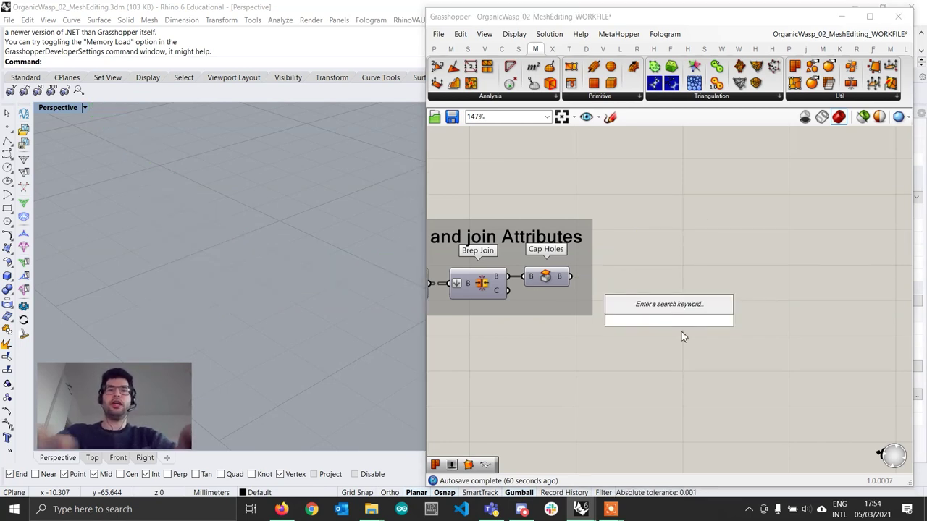
# Add a Deconstruct Brep component, connect the Cap Holes output to it, and inspect the extracted faces and vertices.
pyautogui.write('debrep')
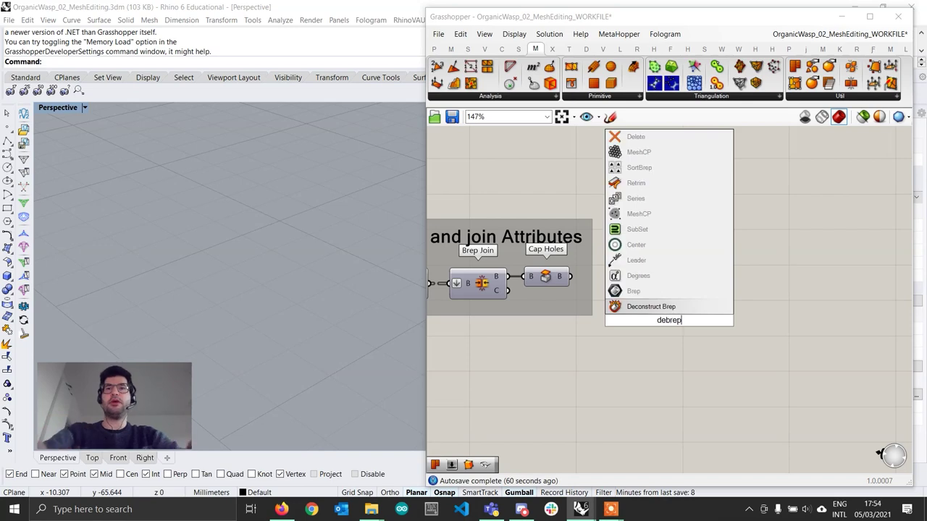
pyautogui.press('Return')
pyautogui.moveTo(569, 276); pyautogui.dragTo(672, 287)
pyautogui.click(744, 293)
pyautogui.scroll(-10, 228, 312)
pyautogui.moveTo(230, 312); pyautogui.dragTo(251, 313, button='right')
pyautogui.scroll(10, 250, 313)
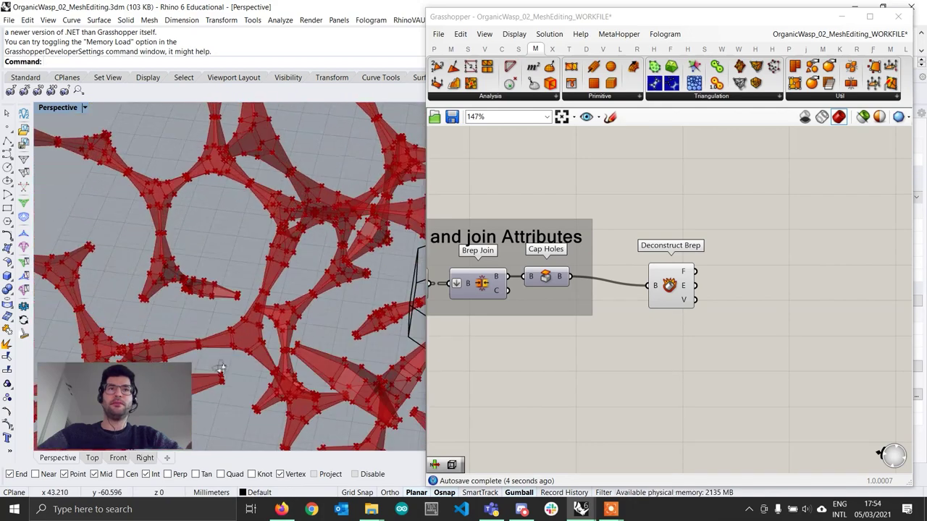
pyautogui.moveTo(360, 318); pyautogui.dragTo(236, 342, button='right')
# Move Deconstruct Brep closer to Cap Holes and widen the Grasshopper window.
pyautogui.moveTo(737, 303); pyautogui.dragTo(653, 322, button='right')
pyautogui.moveTo(596, 317); pyautogui.dragTo(575, 311)
pyautogui.moveTo(427, 247); pyautogui.dragTo(310, 247)
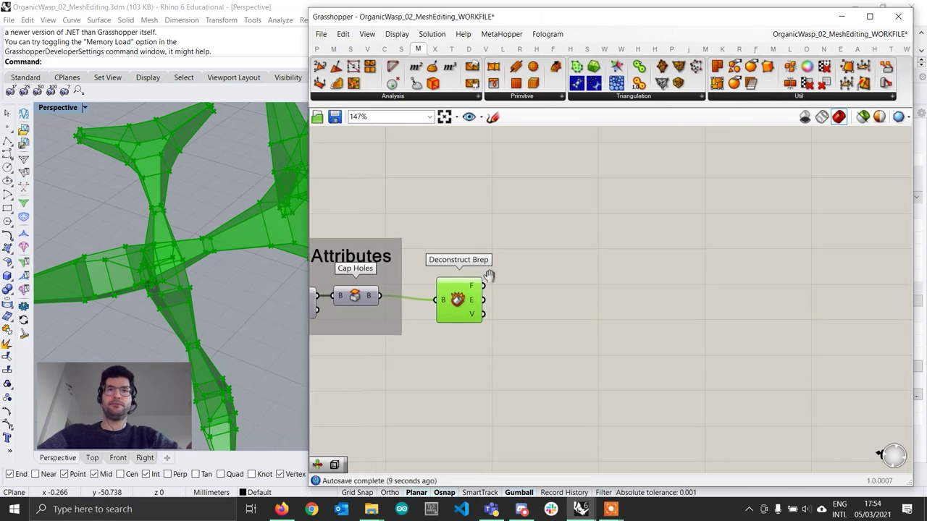
# Add a Brep Wireframe component and connect the faces output of Deconstruct Brep to its B input.
pyautogui.moveTo(458, 284); pyautogui.dragTo(513, 284, button='right')
pyautogui.doubleClick(579, 285)
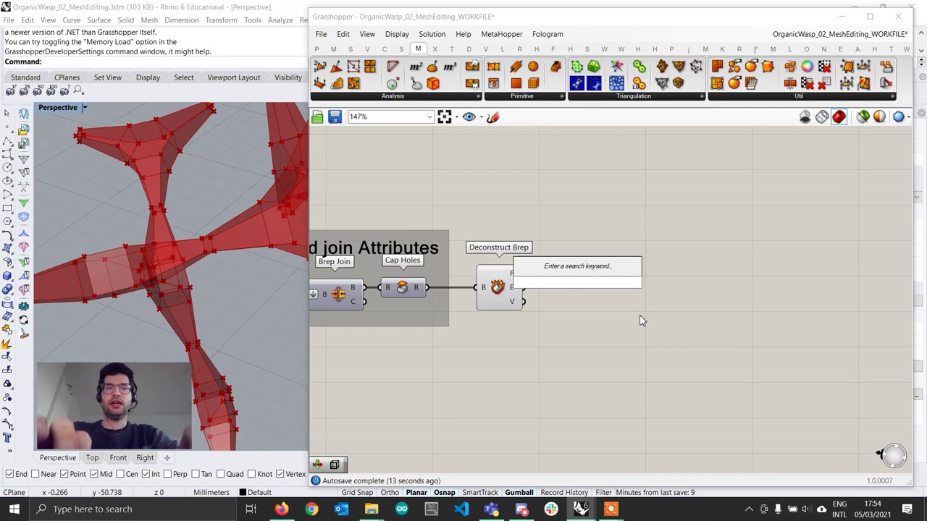
pyautogui.write('wire')
pyautogui.press('Up')
pyautogui.press('Return')
pyautogui.scroll(1, 552, 289)
pyautogui.moveTo(551, 273); pyautogui.dragTo(518, 271)
pyautogui.moveTo(584, 288); pyautogui.dragTo(604, 288)
pyautogui.moveTo(236, 236); pyautogui.dragTo(237, 212, button='right')
pyautogui.moveTo(209, 277); pyautogui.dragTo(195, 289, button='right')
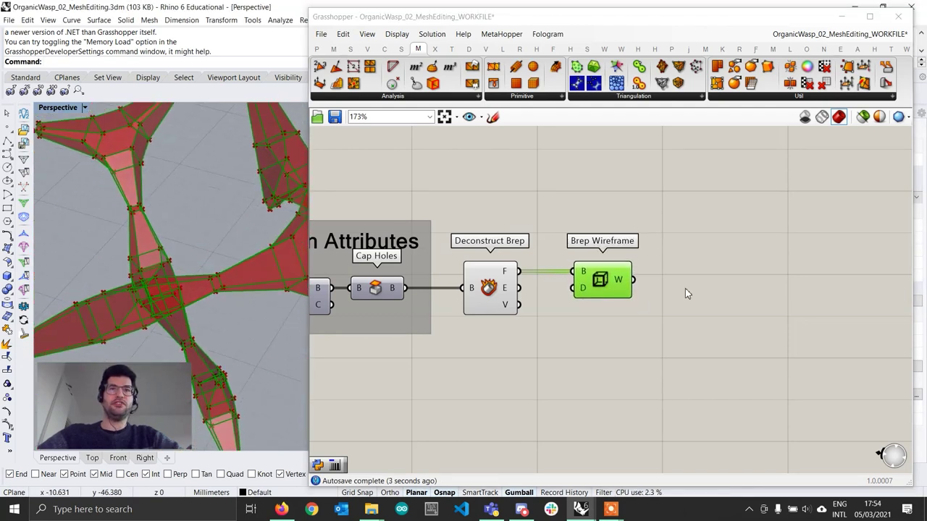
# Add a Join Curves component and connect the Brep Wireframe output to its C input.
pyautogui.doubleClick(667, 287)
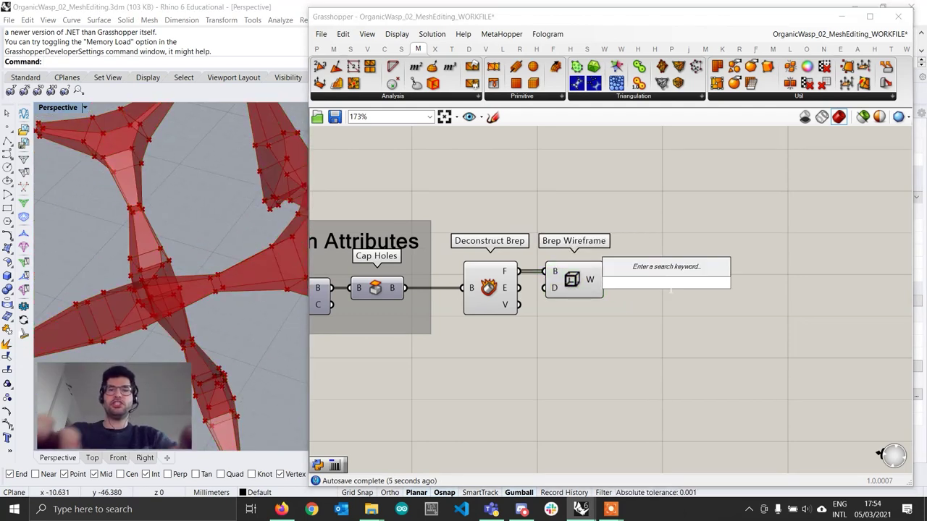
pyautogui.write('join')
pyautogui.press('Up')
pyautogui.press('Up')
pyautogui.press('Return')
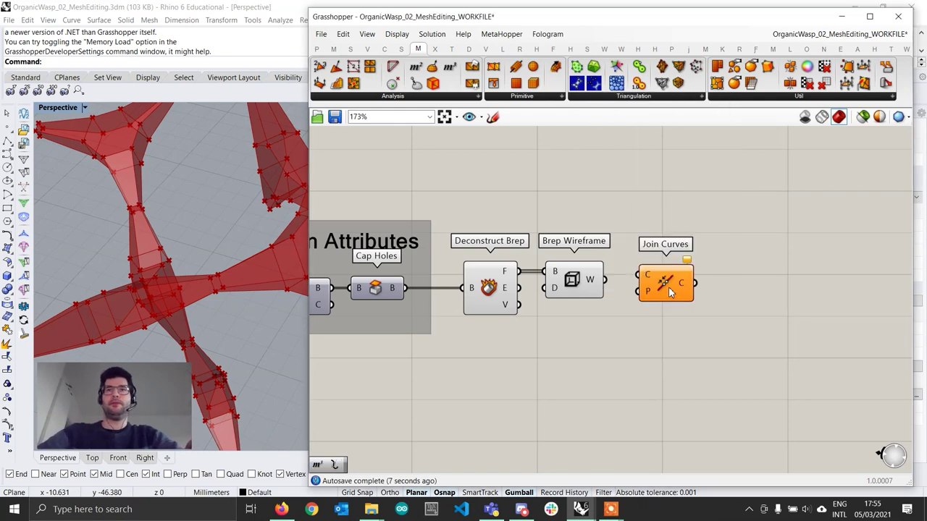
pyautogui.scroll(2, 669, 287)
pyautogui.moveTo(590, 276); pyautogui.dragTo(634, 270)
# Line up Join Curves with Brep Wireframe and inspect the joined face outlines in the viewport.
pyautogui.moveTo(685, 282); pyautogui.dragTo(691, 305)
pyautogui.click(716, 337)
pyautogui.moveTo(217, 297); pyautogui.dragTo(247, 262, button='right')
pyautogui.scroll(-5, 228, 245)
pyautogui.moveTo(706, 352); pyautogui.dragTo(601, 344, button='right')
pyautogui.click(601, 342)
pyautogui.moveTo(585, 289); pyautogui.dragTo(581, 289)
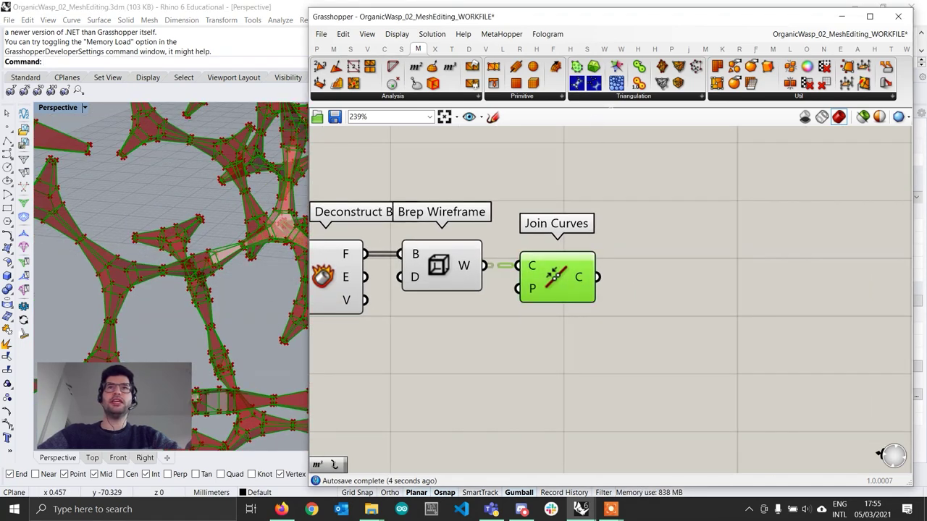
# Add a Weaverbird's Tile component and connect the Join Curves output to its M input.
pyautogui.click(604, 48)
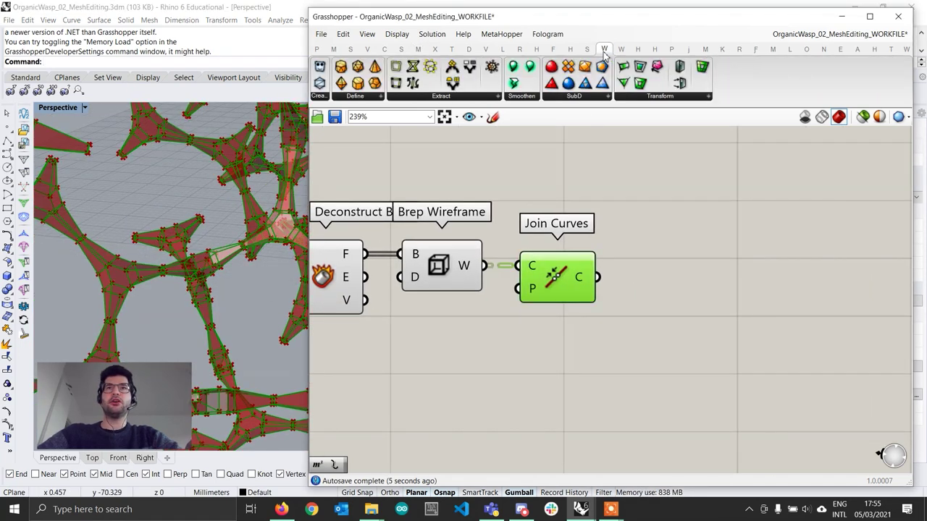
pyautogui.click(326, 96)
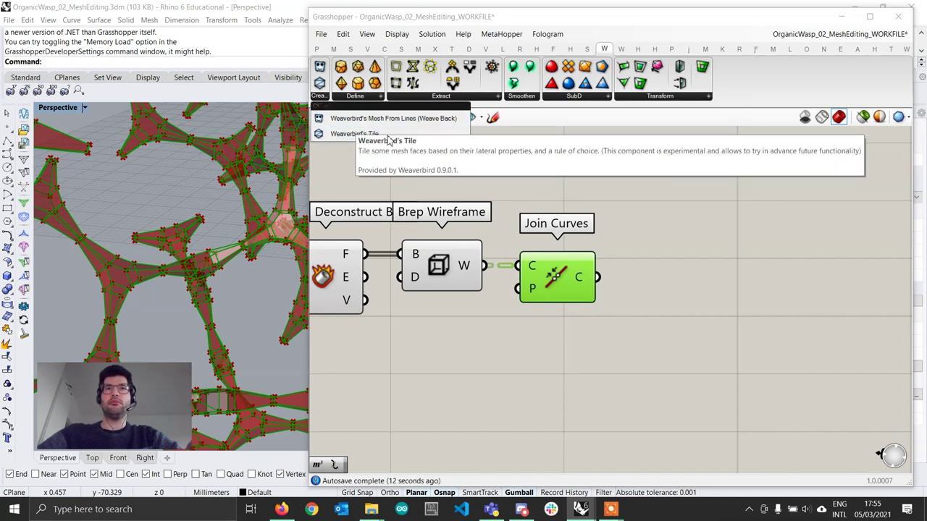
pyautogui.moveTo(388, 139); pyautogui.dragTo(692, 323)
pyautogui.moveTo(598, 277); pyautogui.dragTo(652, 287)
# Turn off the preview of Deconstruct Brep, Brep Wireframe and Join Curves.
pyautogui.moveTo(693, 345); pyautogui.dragTo(540, 237)
pyautogui.scroll(-3, 698, 318)
pyautogui.rightClick(544, 208)
pyautogui.click(573, 225)
# Examine the tiled mesh faces in the viewport and the Opt-in options of Weaverbird's Tile.
pyautogui.moveTo(157, 293); pyautogui.dragTo(206, 251, button='right')
pyautogui.scroll(5, 197, 266)
pyautogui.scroll(-4, 205, 264)
pyautogui.scroll(-6, 175, 256)
pyautogui.scroll(5, 209, 271)
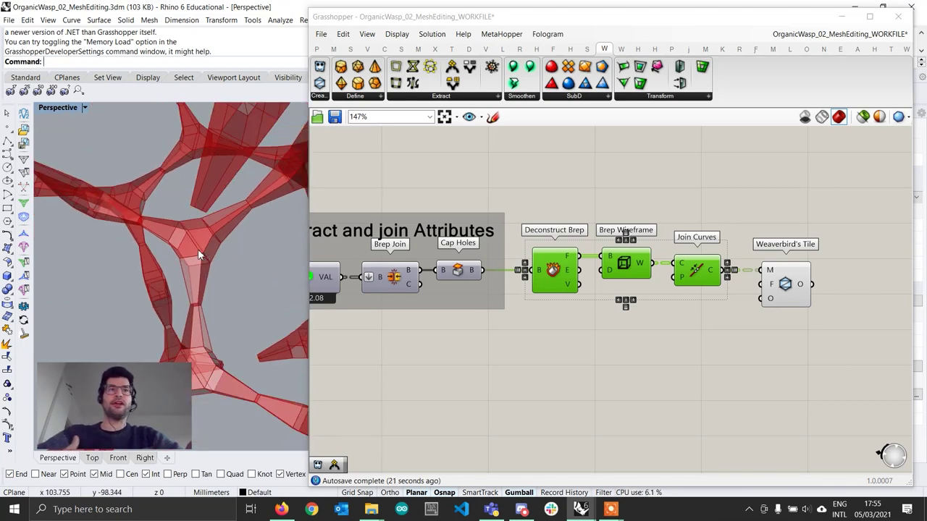
pyautogui.scroll(-6, 223, 328)
pyautogui.moveTo(225, 327); pyautogui.dragTo(318, 323, button='right')
pyautogui.moveTo(744, 321); pyautogui.dragTo(569, 326, button='right')
pyautogui.moveTo(217, 312); pyautogui.dragTo(196, 310, button='right')
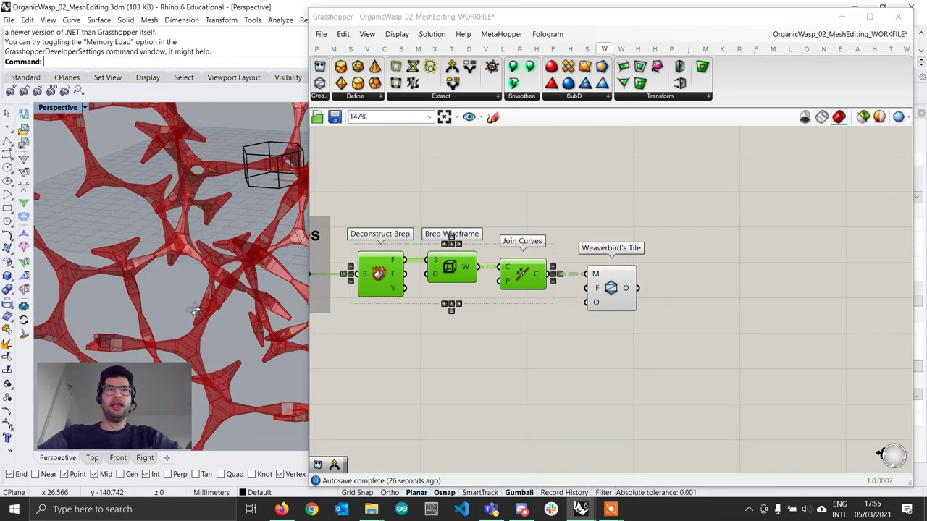
pyautogui.scroll(4, 193, 304)
pyautogui.scroll(1, 651, 304)
pyautogui.click(612, 295)
pyautogui.click(664, 303)
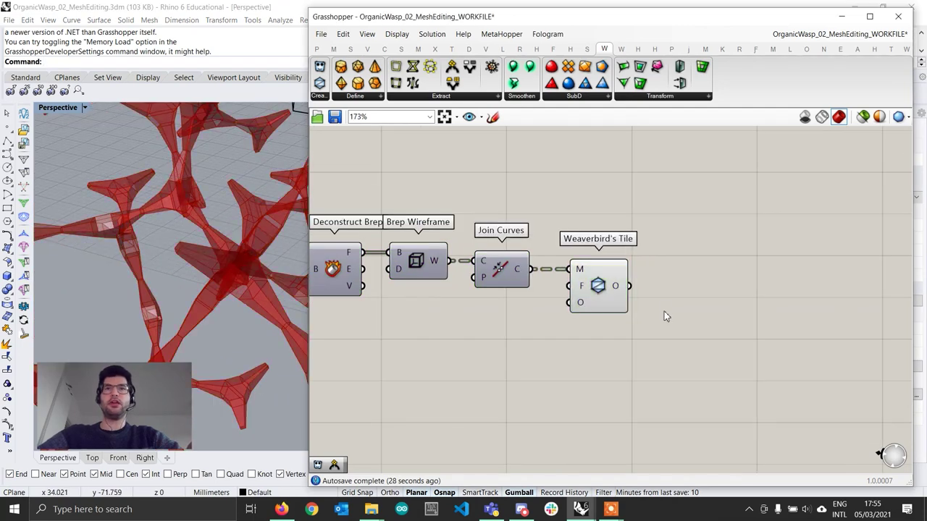
pyautogui.moveTo(580, 309)
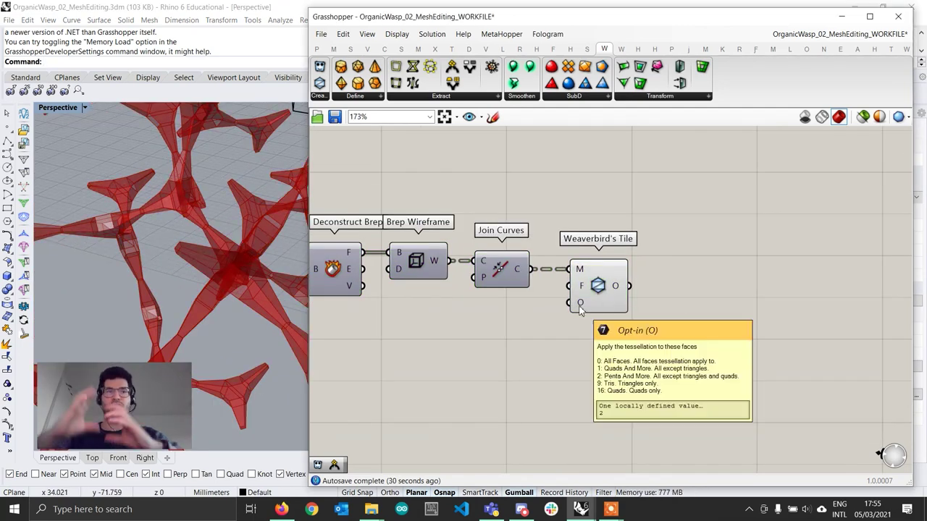
# Add Weaverbird's Join Meshes and Weld, flatten its M+ input and connect the Weaverbird's Tile output to it.
pyautogui.click(480, 97)
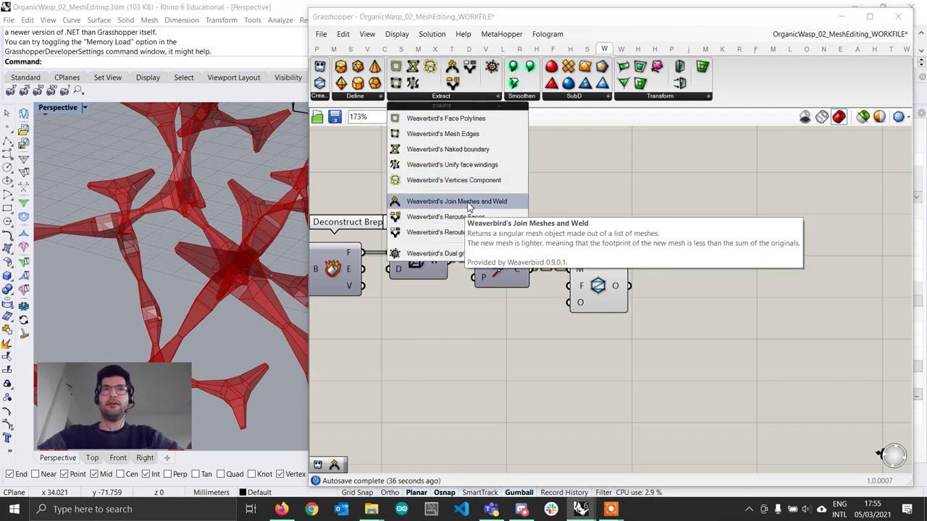
pyautogui.moveTo(472, 206); pyautogui.dragTo(715, 302)
pyautogui.scroll(1, 700, 287)
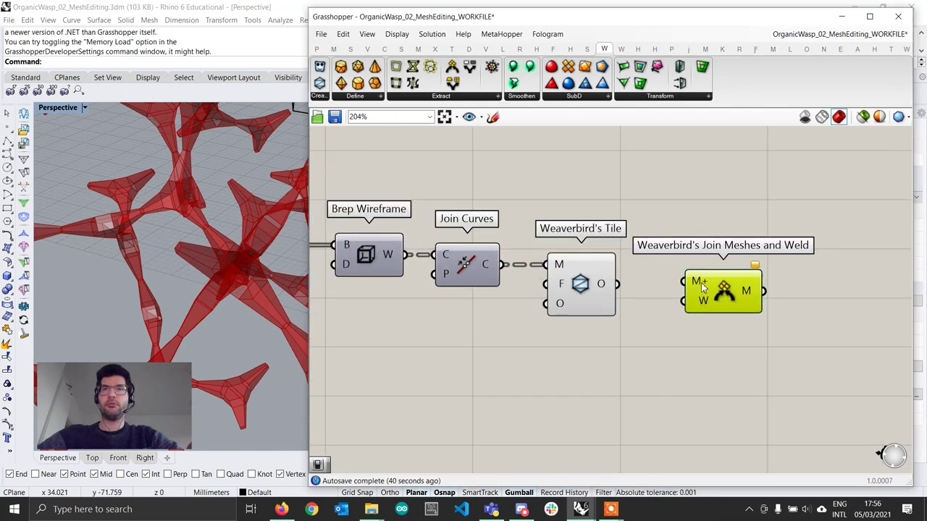
pyautogui.rightClick(700, 285)
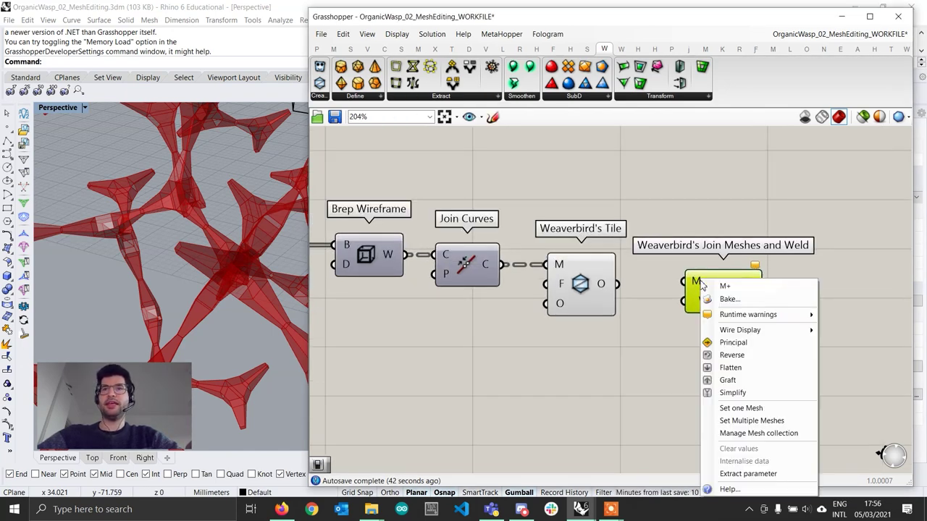
pyautogui.click(735, 367)
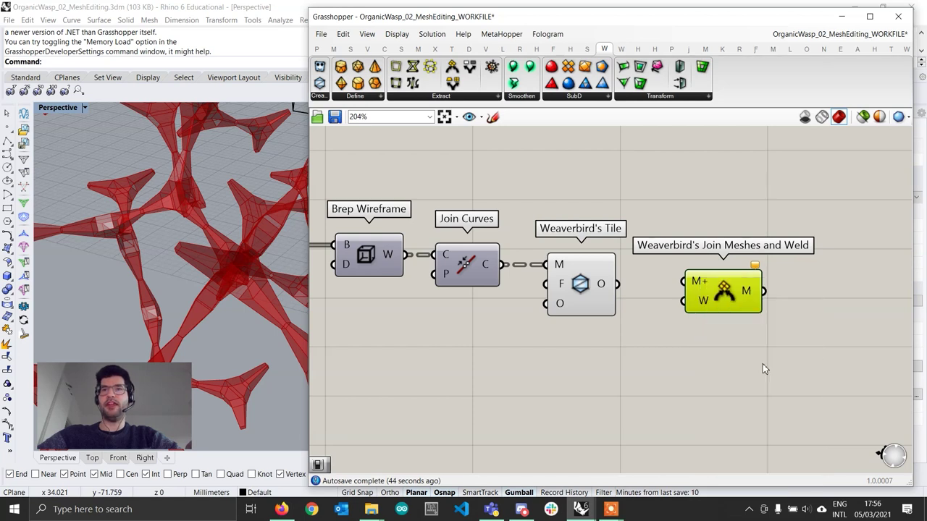
pyautogui.moveTo(619, 287); pyautogui.dragTo(666, 282)
pyautogui.moveTo(724, 310); pyautogui.dragTo(735, 313)
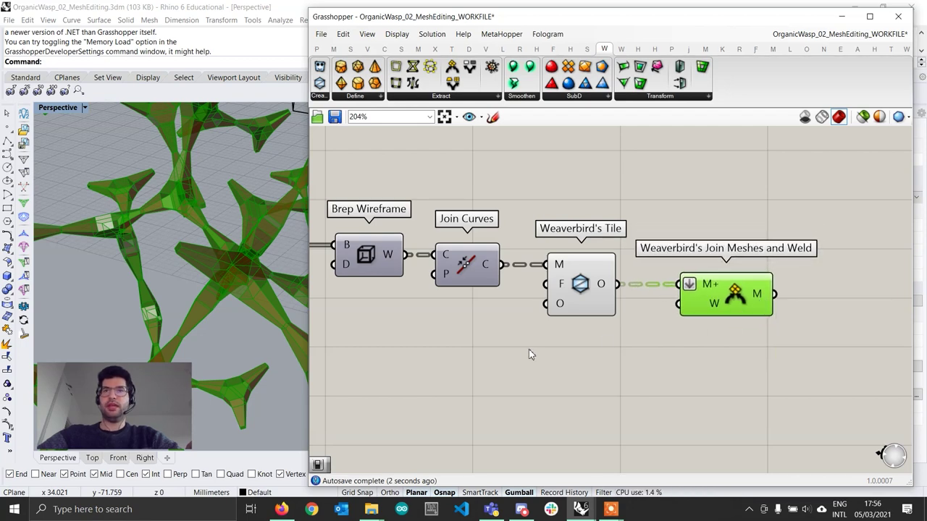
# Add a Boolean Toggle set to True, connect it to the W input of Join Meshes and Weld, and inspect the welded mesh.
pyautogui.doubleClick(554, 352)
pyautogui.write('toggle')
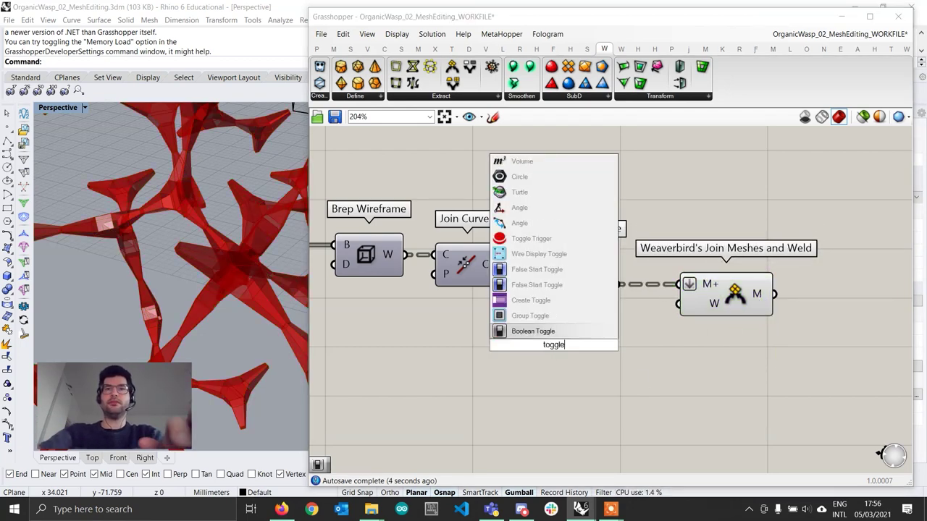
pyautogui.press('Return')
pyautogui.moveTo(608, 346); pyautogui.dragTo(679, 303)
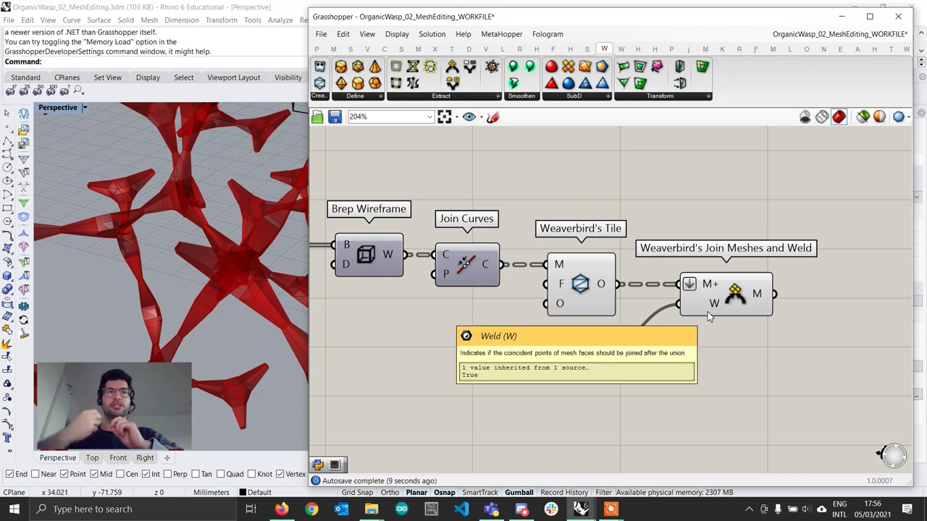
pyautogui.scroll(-2, 459, 189)
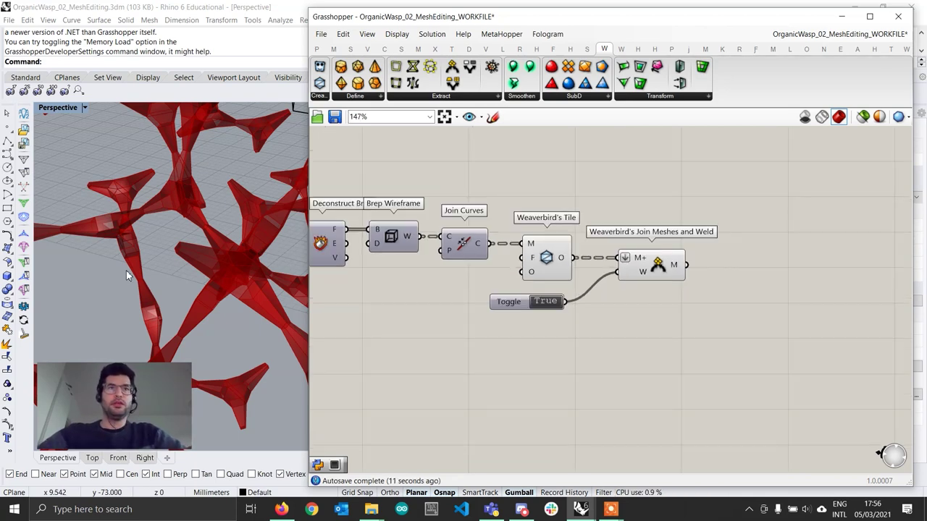
pyautogui.scroll(-5, 205, 253)
pyautogui.scroll(10, 205, 253)
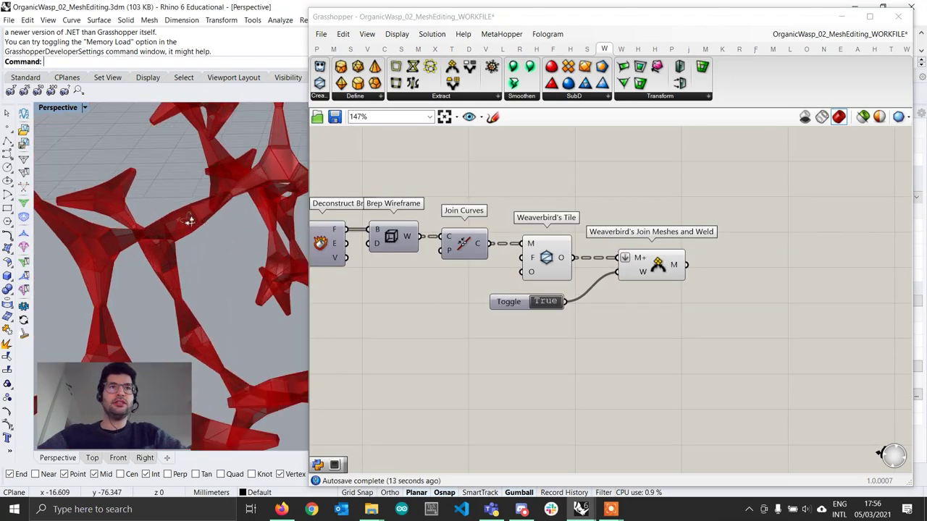
pyautogui.moveTo(200, 195); pyautogui.dragTo(190, 217, button='right')
pyautogui.scroll(-4, 182, 209)
pyautogui.scroll(-4, 202, 186)
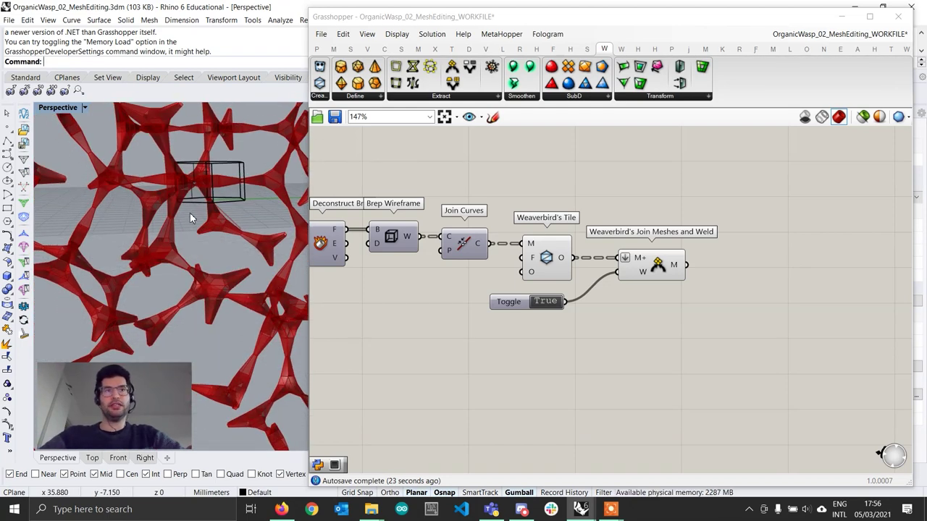
# Add a Mesh UnifyNormals component, connect the Join Meshes and Weld output to its M input and line it up.
pyautogui.moveTo(628, 300); pyautogui.dragTo(544, 291, button='right')
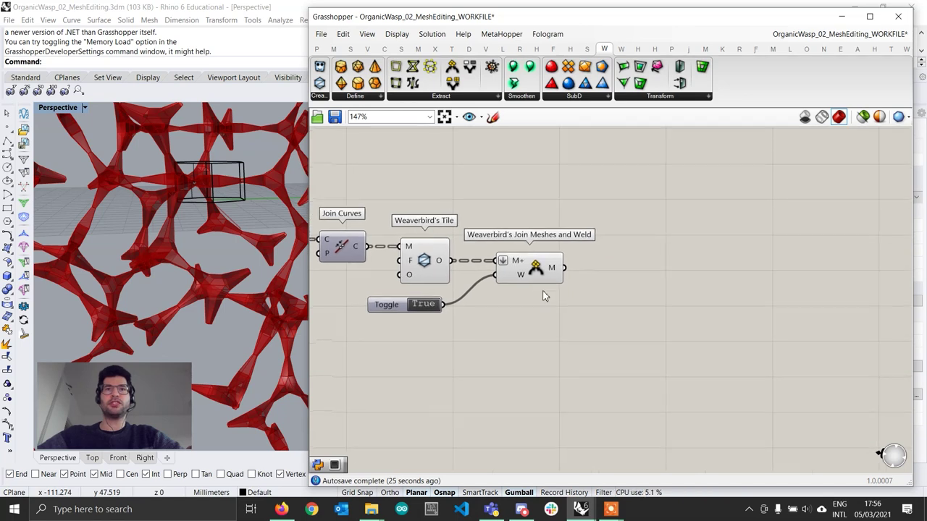
pyautogui.doubleClick(613, 292)
pyautogui.write('u')
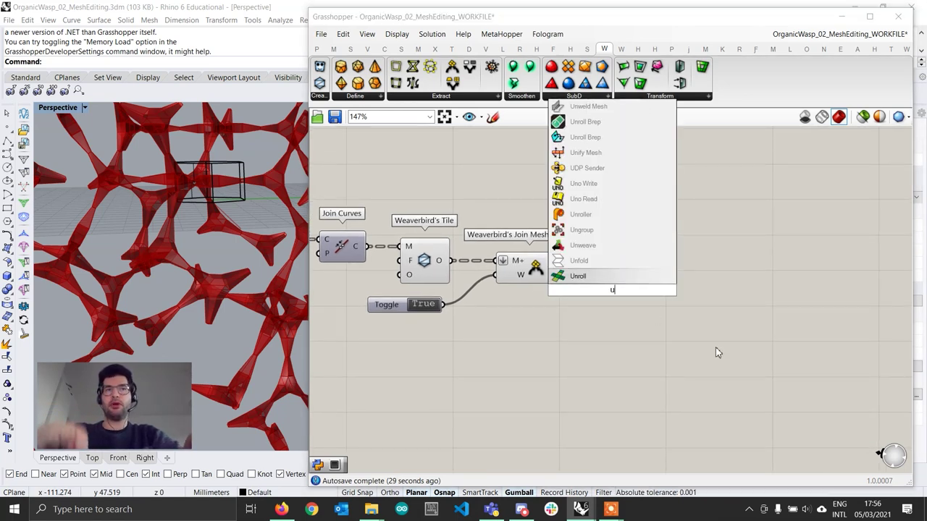
pyautogui.write('ni')
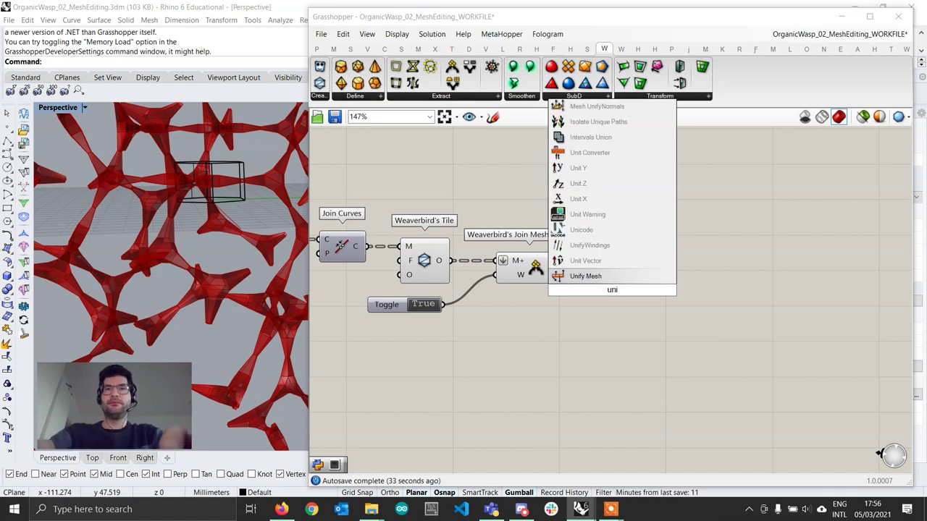
pyautogui.write('fy n')
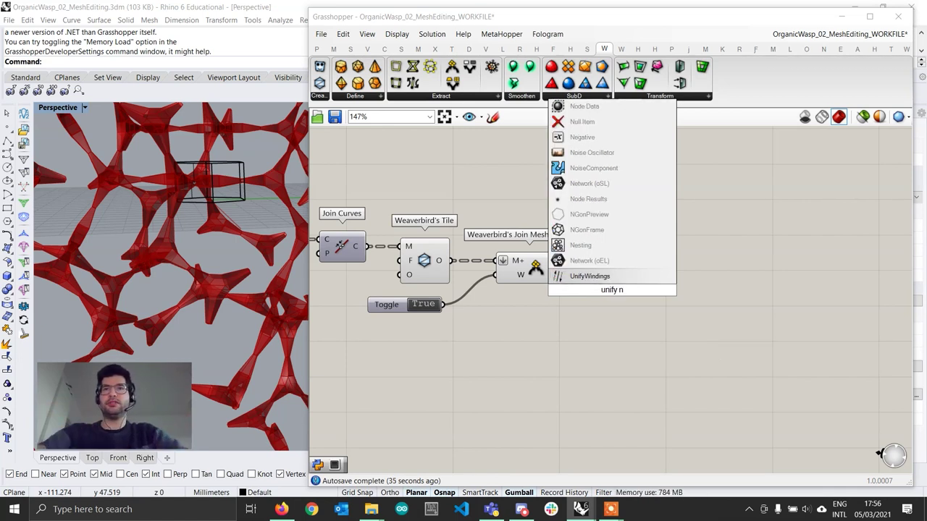
pyautogui.write('ormal')
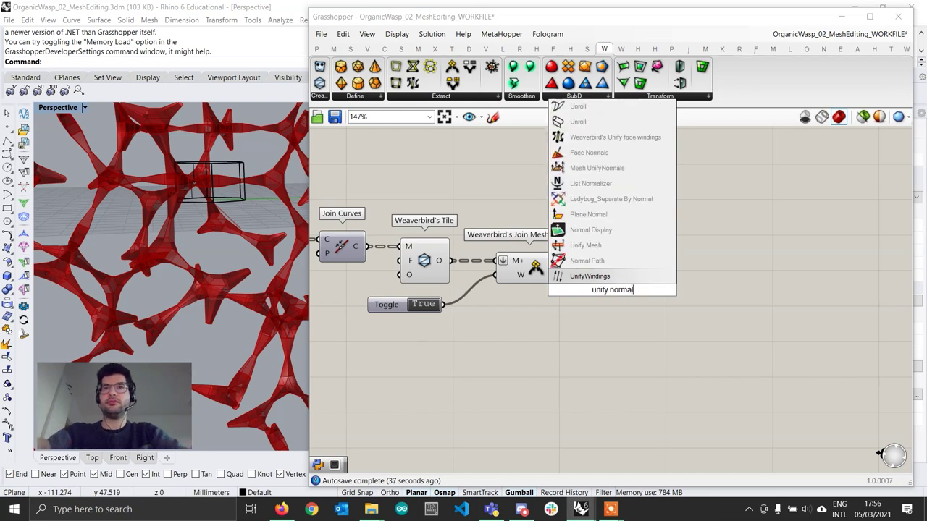
pyautogui.press('BackSpace')
pyautogui.press('BackSpace')
pyautogui.press('BackSpace')
pyautogui.press('BackSpace')
pyautogui.press('BackSpace')
pyautogui.press('BackSpace')
pyautogui.press('BackSpace')
pyautogui.press('BackSpace')
pyautogui.press('BackSpace')
pyautogui.press('BackSpace')
pyautogui.press('BackSpace')
pyautogui.press('BackSpace')
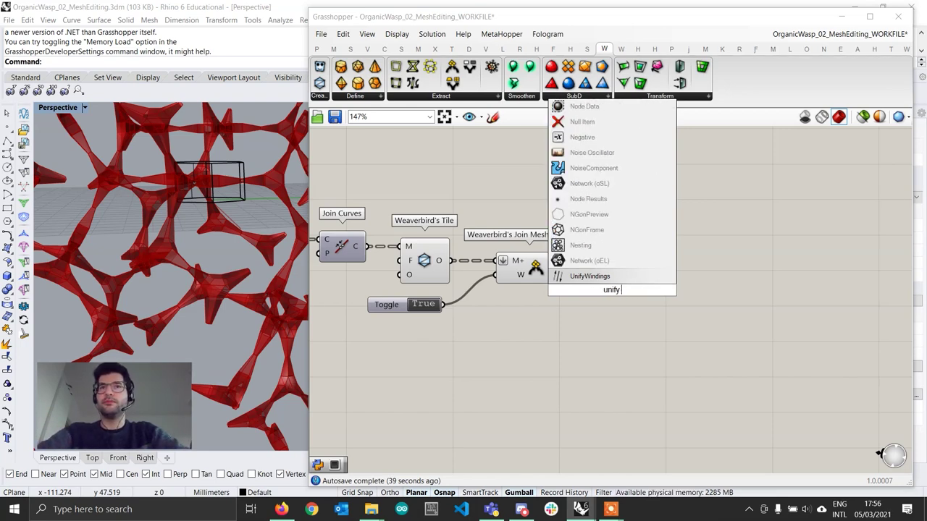
pyautogui.write('mesh uni')
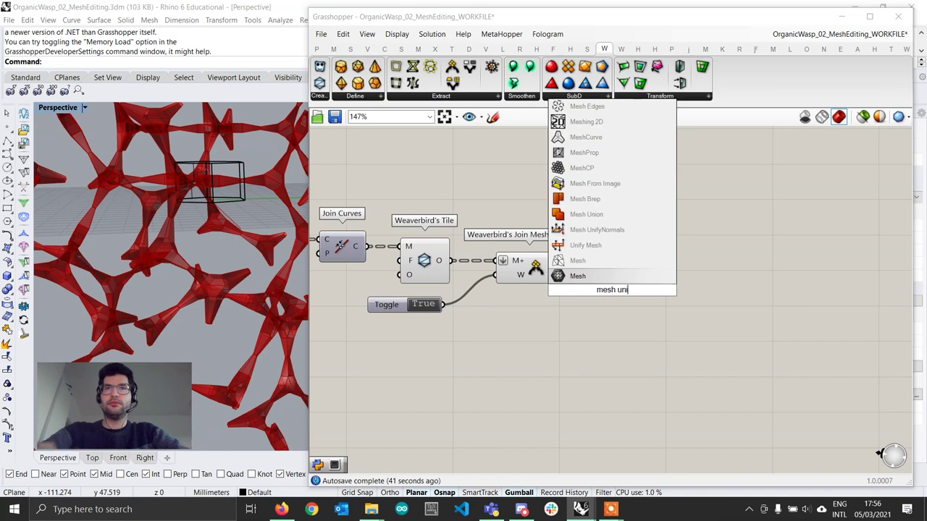
pyautogui.press('Return')
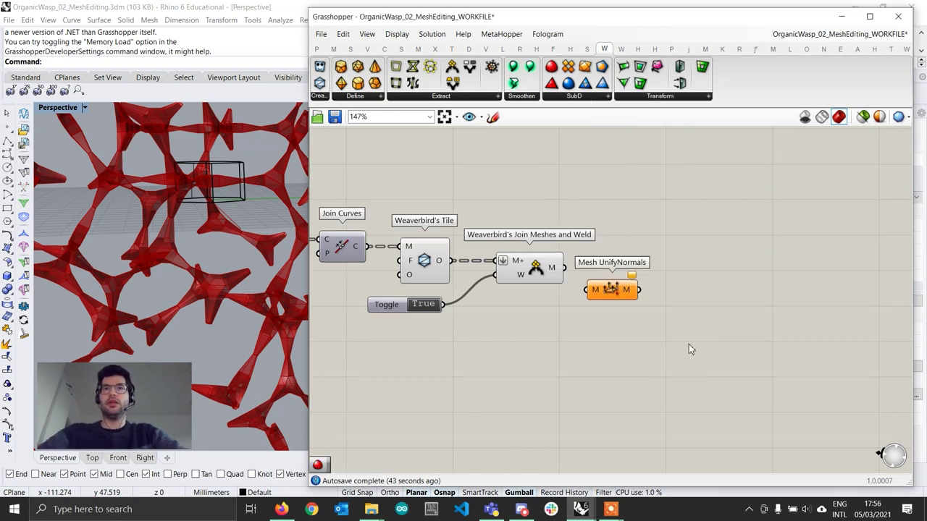
pyautogui.moveTo(630, 292); pyautogui.dragTo(621, 281)
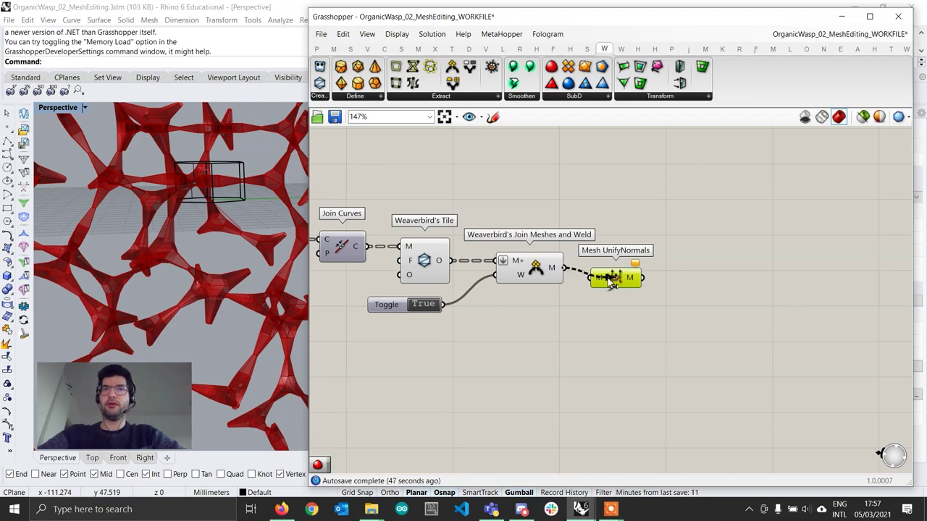
pyautogui.moveTo(618, 282)
pyautogui.mouseDown()
pyautogui.moveTo(637, 266)
pyautogui.moveTo(632, 272)
pyautogui.mouseUp()
# Turn off the preview of Weaverbird's Tile and Weaverbird's Join Meshes and Weld.
pyautogui.moveTo(552, 318); pyautogui.dragTo(416, 190)
pyautogui.rightClick(416, 189)
pyautogui.click(447, 207)
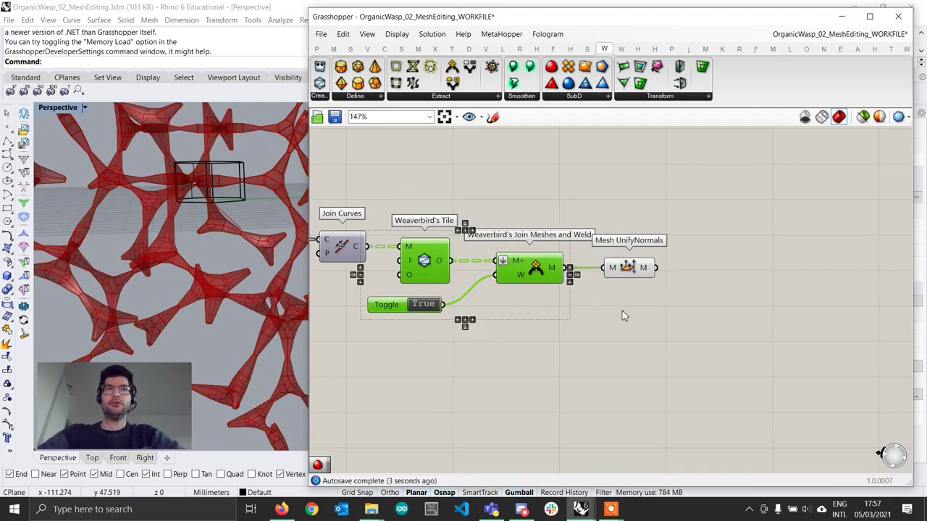
pyautogui.click(617, 312)
# Inspect the mesh with unified normals in the viewport and review the component chain from Deconstruct Brep to Mesh UnifyNormals.
pyautogui.click(620, 269)
pyautogui.scroll(-7, 207, 263)
pyautogui.click(368, 320)
pyautogui.scroll(3, 132, 260)
pyautogui.scroll(5, 133, 261)
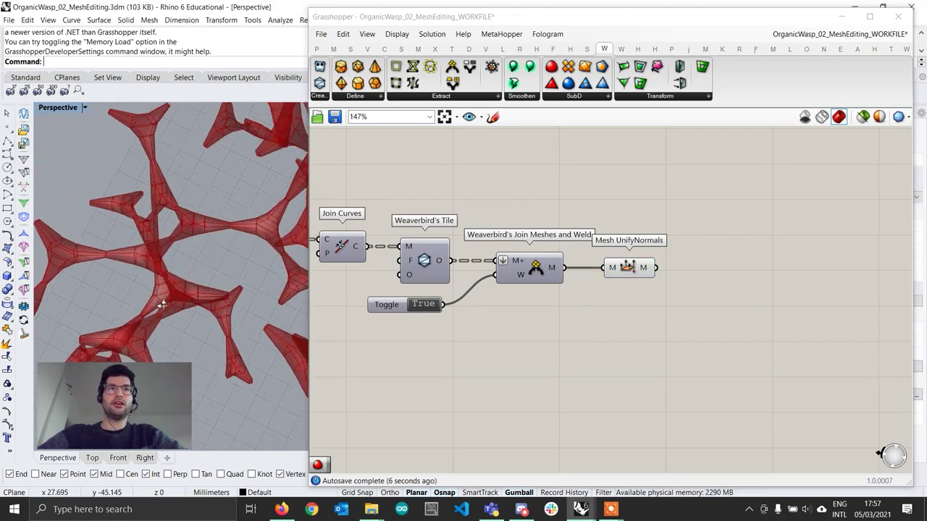
pyautogui.moveTo(154, 279); pyautogui.dragTo(232, 173, button='right')
pyautogui.scroll(-6, 187, 210)
pyautogui.moveTo(187, 210); pyautogui.dragTo(255, 207, button='right')
pyautogui.moveTo(565, 275); pyautogui.dragTo(582, 251, button='right')
pyautogui.scroll(-2, 679, 249)
pyautogui.moveTo(730, 294); pyautogui.dragTo(331, 198)
pyautogui.moveTo(368, 230); pyautogui.dragTo(373, 232)
pyautogui.click(498, 192)
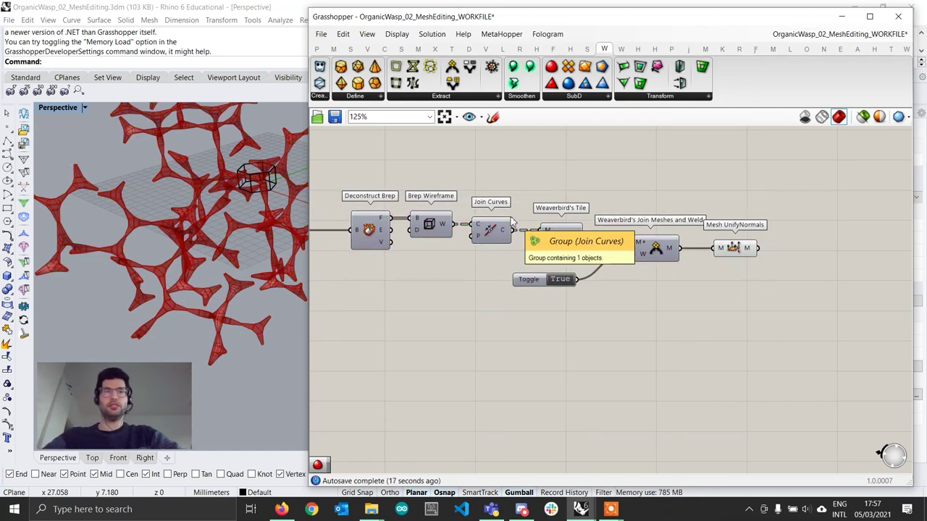
pyautogui.moveTo(659, 273); pyautogui.dragTo(534, 269, button='right')
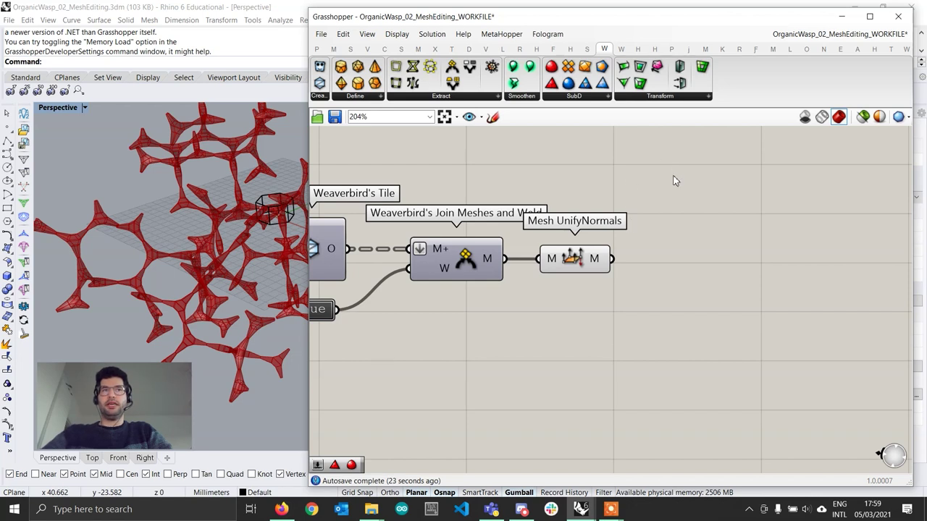
# Add Weaverbird's Catmull-Clark Subdivision and connect the Mesh UnifyNormals output to its M input.
pyautogui.click(575, 97)
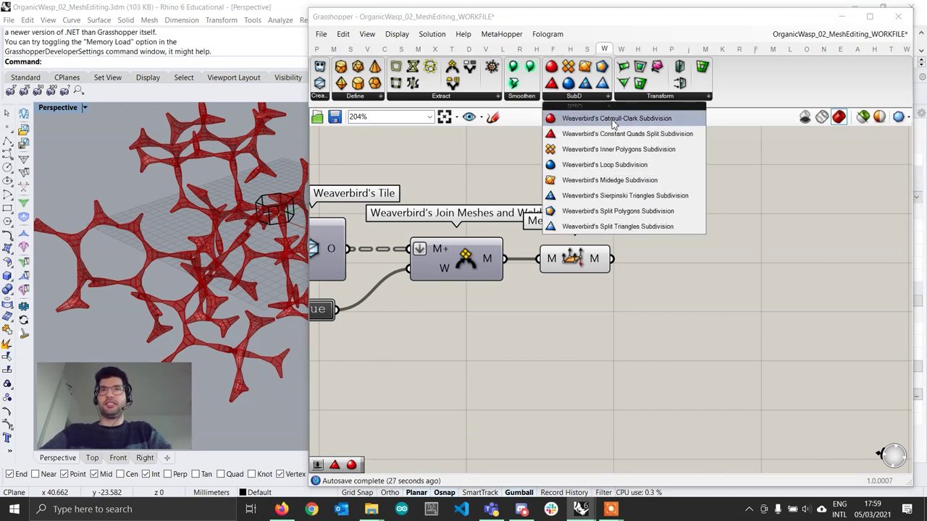
pyautogui.click(613, 123)
pyautogui.moveTo(721, 289)
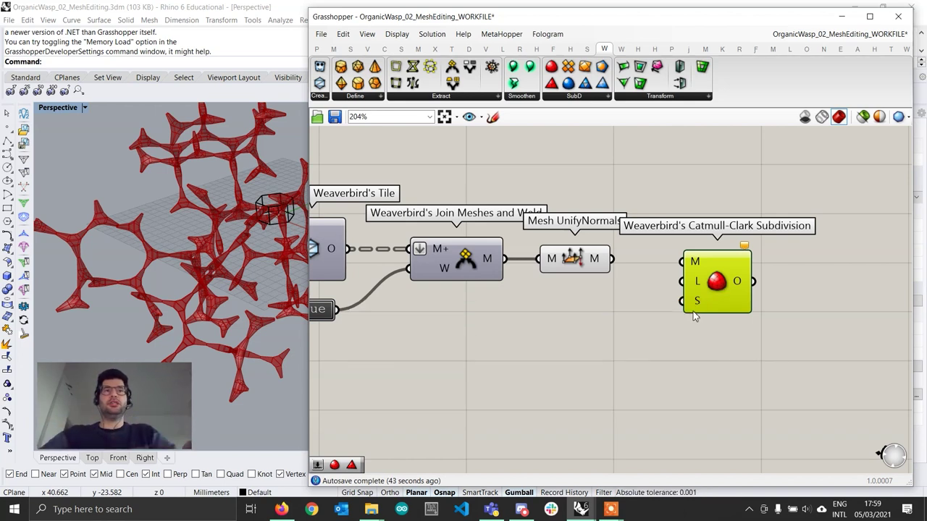
pyautogui.moveTo(613, 261); pyautogui.dragTo(721, 276)
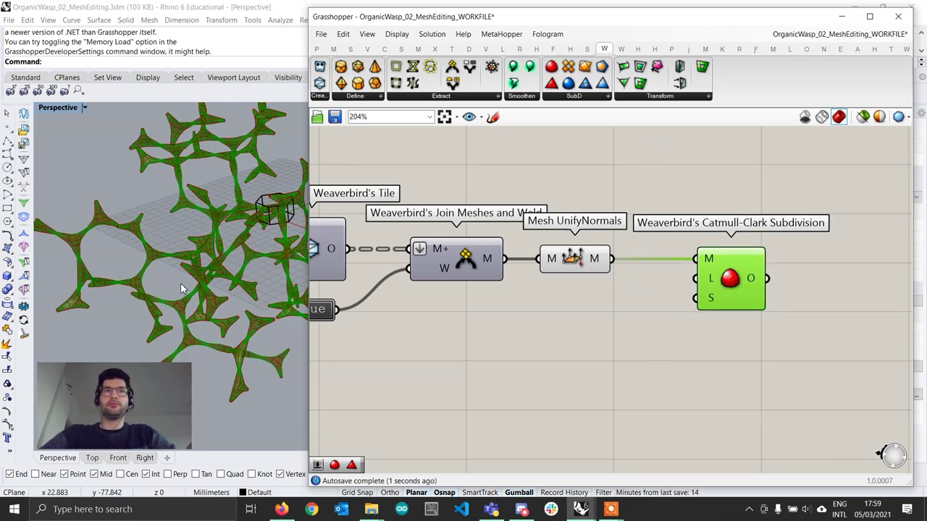
# Compare the subdivided mesh with the original branch mesh in the viewport.
pyautogui.scroll(8, 213, 277)
pyautogui.scroll(-5, 213, 277)
pyautogui.moveTo(214, 276); pyautogui.dragTo(175, 296, button='right')
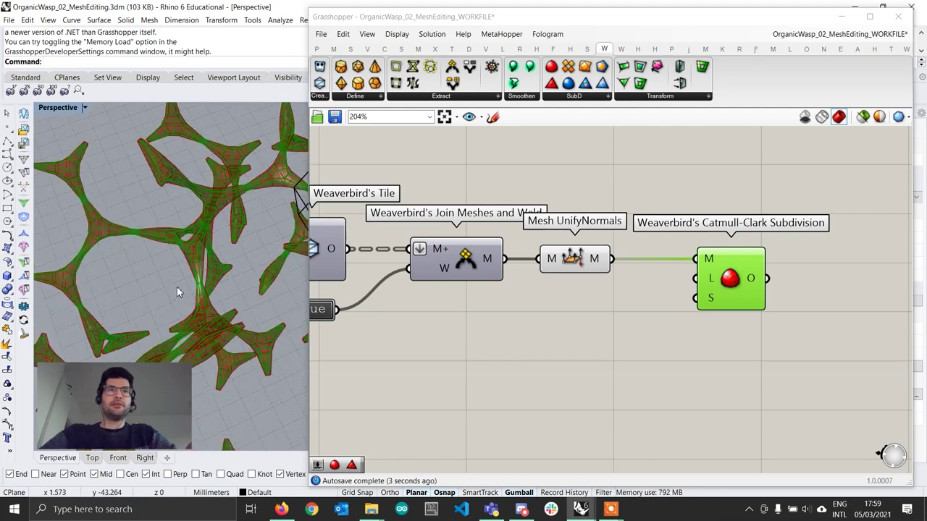
pyautogui.scroll(3, 222, 250)
pyautogui.moveTo(222, 251); pyautogui.dragTo(229, 217, button='right')
pyautogui.scroll(2, 211, 294)
pyautogui.scroll(-5, 210, 294)
# Turn off the preview of Mesh UnifyNormals and shift the component slightly towards Catmull-Clark Subdivision.
pyautogui.moveTo(608, 313); pyautogui.dragTo(659, 311, button='right')
pyautogui.click(621, 257)
pyautogui.rightClick(621, 255)
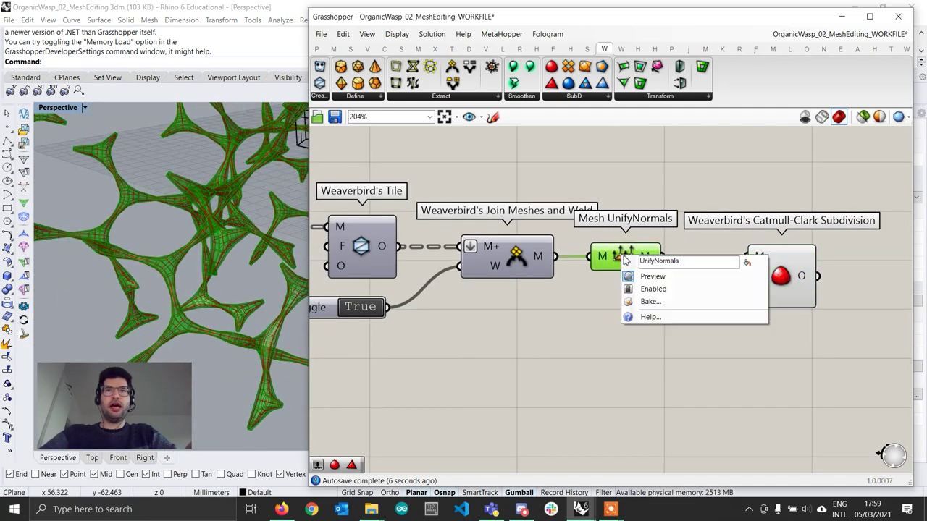
pyautogui.click(662, 277)
pyautogui.moveTo(624, 255); pyautogui.dragTo(640, 255)
# Move Catmull-Clark Subdivision slightly below Mesh UnifyNormals and inspect its smoothed mesh in the viewport.
pyautogui.moveTo(796, 305); pyautogui.dragTo(770, 330)
pyautogui.scroll(-5, 214, 312)
pyautogui.scroll(4, 233, 257)
pyautogui.keyDown('shift'); pyautogui.moveTo(223, 265); pyautogui.dragTo(246, 293, button='right'); pyautogui.keyUp('shift')
pyautogui.scroll(2, 184, 304)
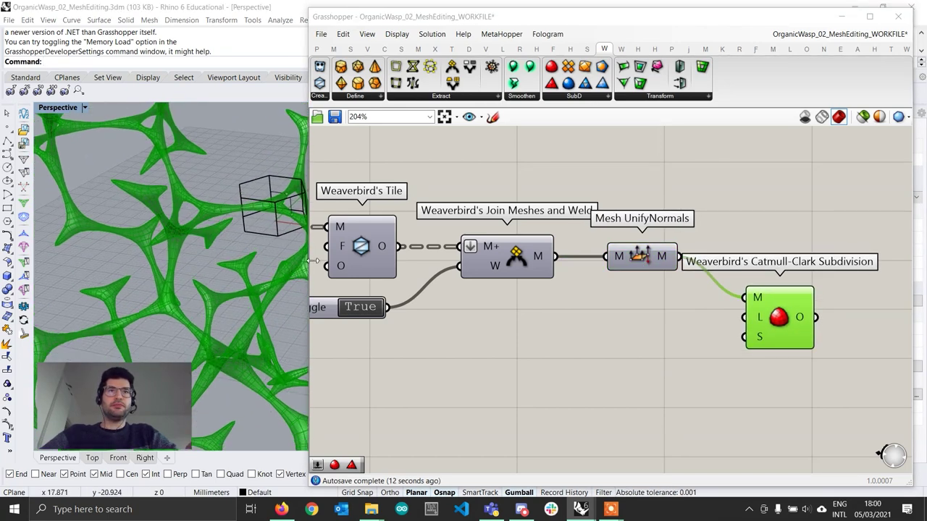
# Narrow the Grasshopper window to expose more of the viewport and inspect the smoothed branches up close.
pyautogui.moveTo(308, 261); pyautogui.dragTo(367, 263)
pyautogui.moveTo(530, 356); pyautogui.dragTo(594, 359, button='right')
pyautogui.scroll(-5, 312, 351)
pyautogui.moveTo(312, 352); pyautogui.dragTo(190, 308, button='right')
pyautogui.scroll(5, 186, 308)
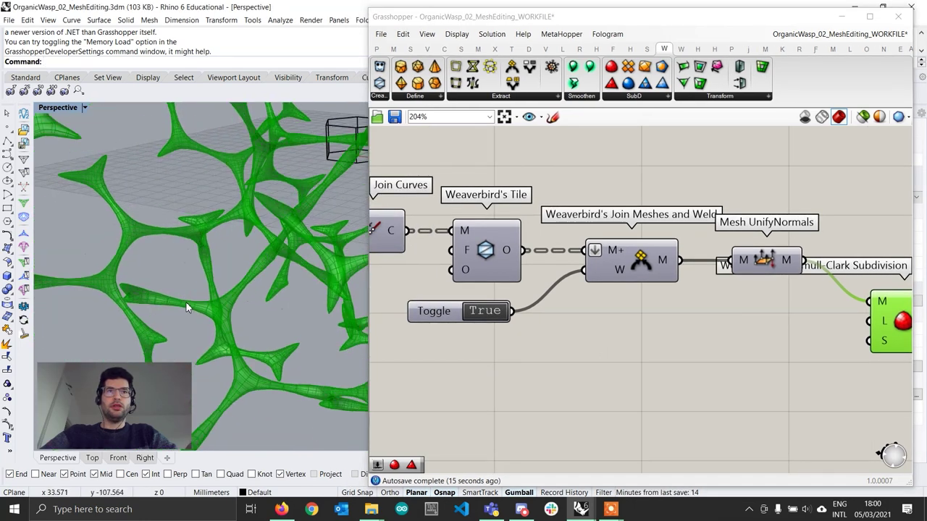
pyautogui.scroll(2, 187, 308)
pyautogui.moveTo(729, 312); pyautogui.dragTo(626, 313, button='right')
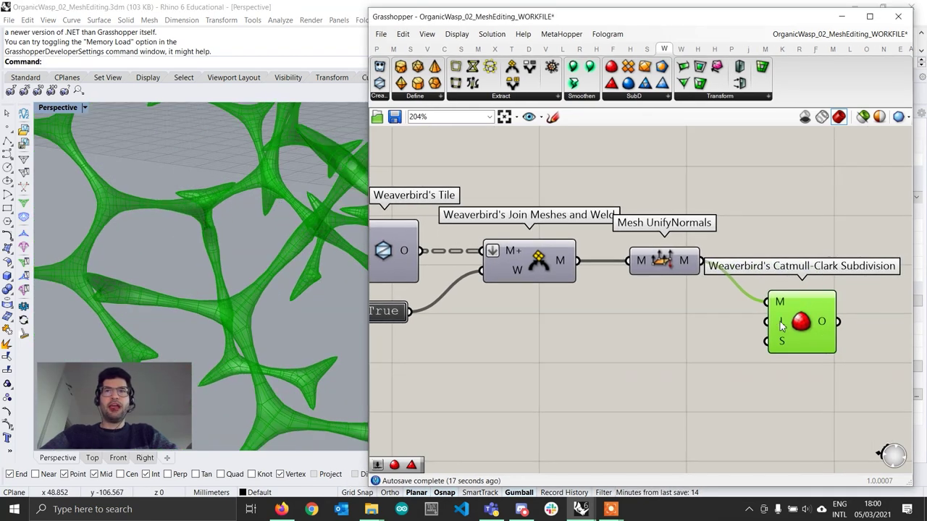
# Add a number slider with value 2 and connect it to the L input of Catmull-Clark Subdivision.
pyautogui.moveTo(782, 327)
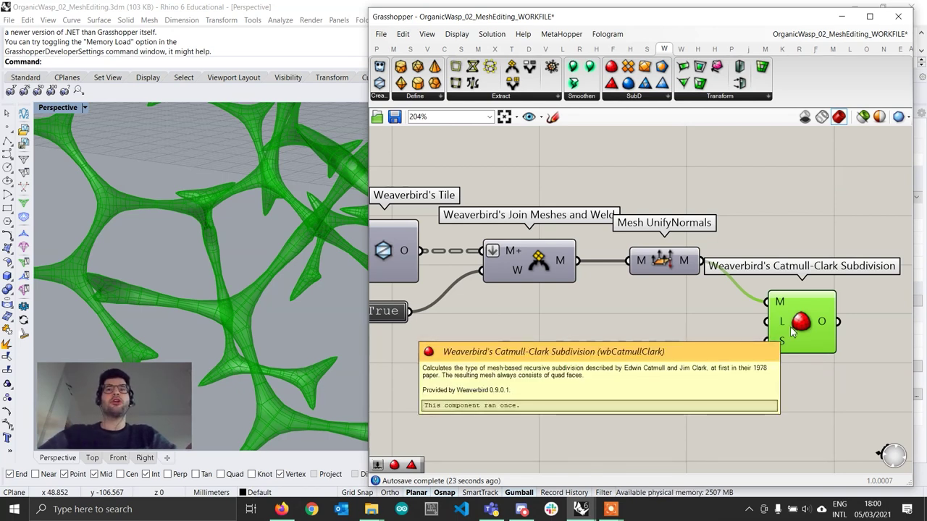
pyautogui.doubleClick(688, 347)
pyautogui.write('2')
pyautogui.press('Return')
pyautogui.moveTo(752, 337); pyautogui.dragTo(766, 321)
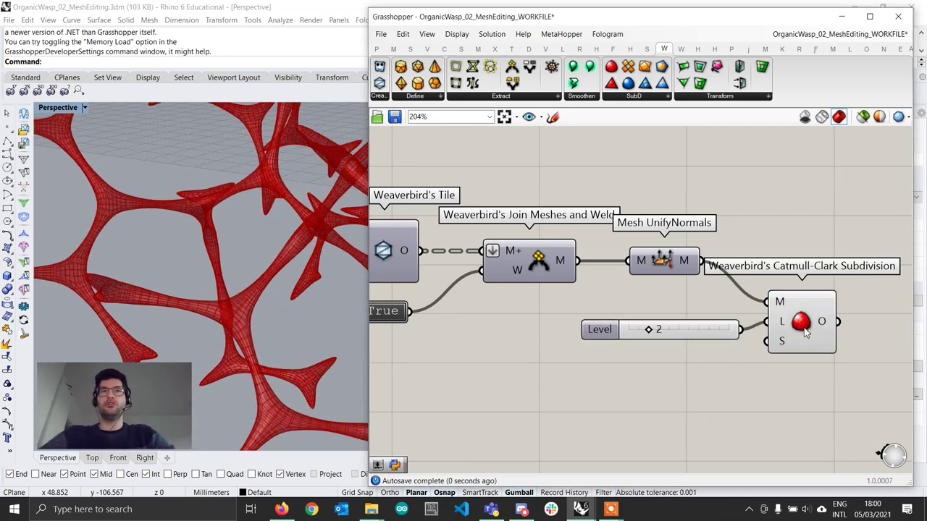
# Examine the level 2 Catmull-Clark mesh in the viewport, both at the branch junctions and as a whole.
pyautogui.click(639, 398)
pyautogui.scroll(-4, 236, 263)
pyautogui.moveTo(237, 263); pyautogui.dragTo(186, 181, button='right')
pyautogui.scroll(5, 187, 180)
pyautogui.moveTo(249, 226); pyautogui.dragTo(262, 245, button='right')
pyautogui.scroll(4, 149, 261)
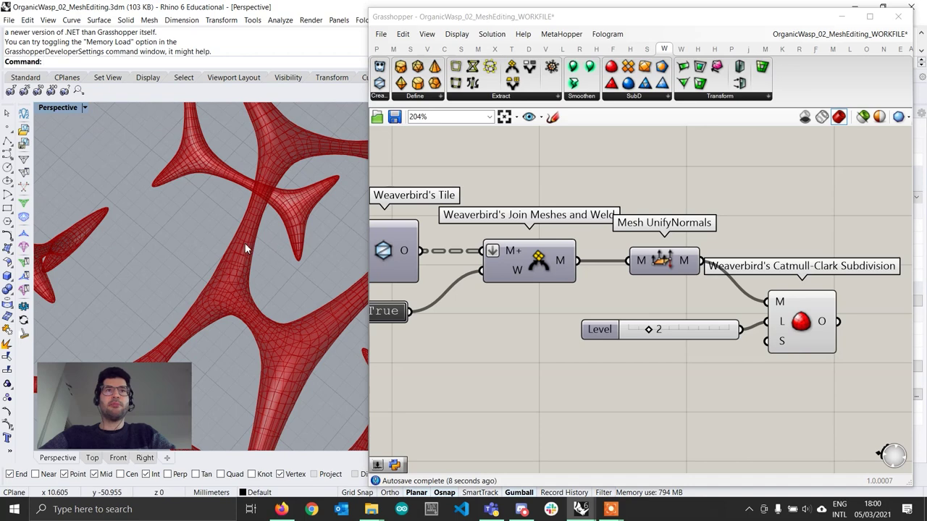
pyautogui.scroll(-8, 245, 243)
pyautogui.moveTo(225, 273); pyautogui.dragTo(284, 258, button='right')
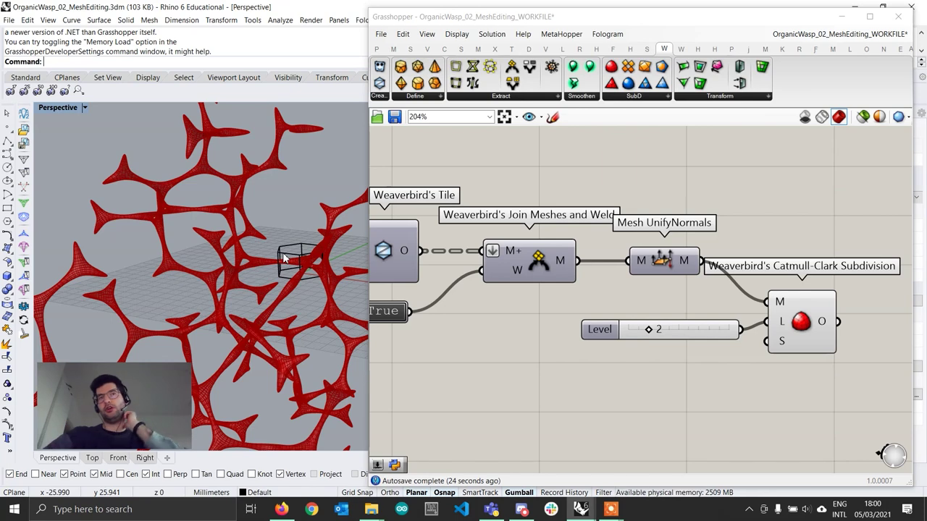
# Open the value of the upper Factor slider, below the Indices sliders, for editing.
pyautogui.moveTo(751, 355); pyautogui.dragTo(596, 352, button='right')
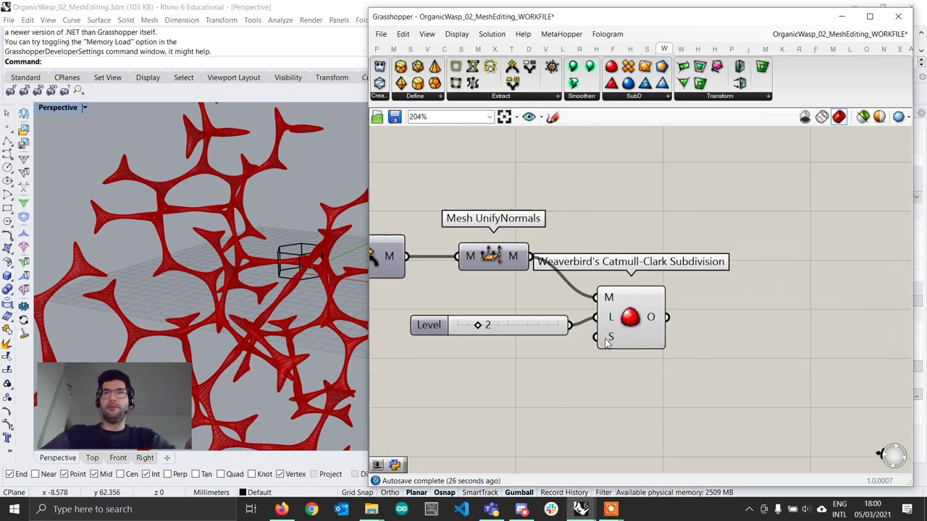
pyautogui.scroll(-8, 644, 331)
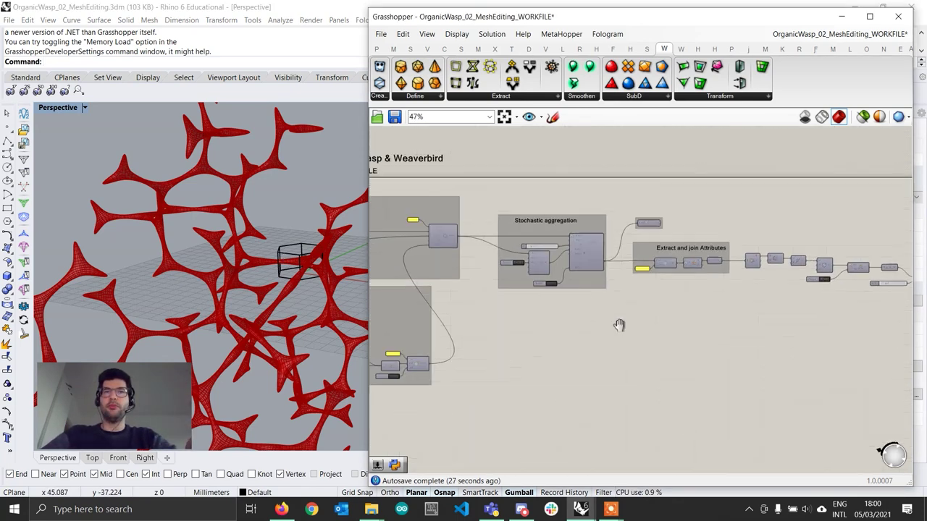
pyautogui.scroll(8, 549, 344)
pyautogui.doubleClick(624, 341)
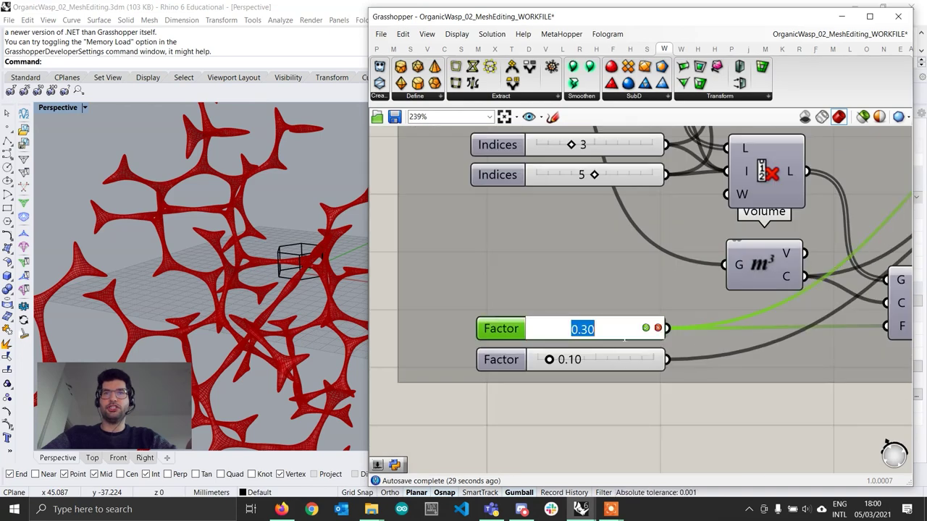
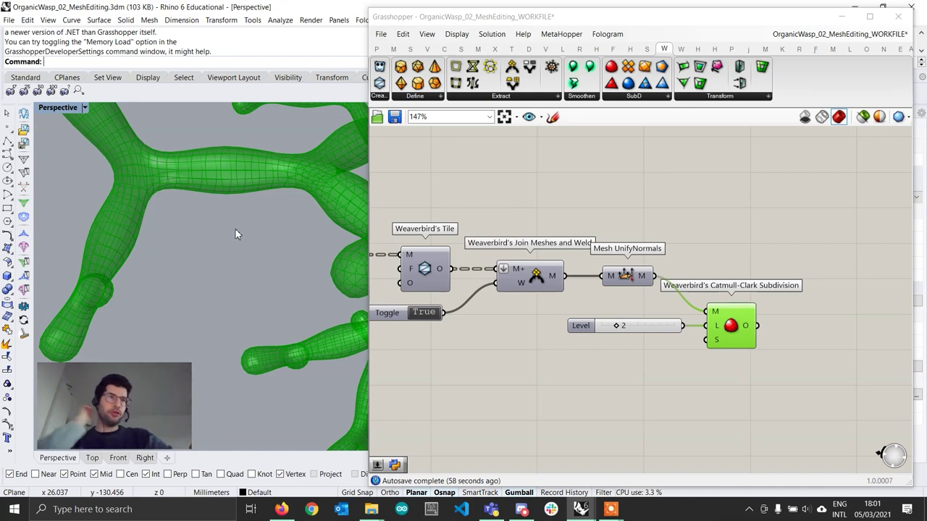
# Inspect the thickened branches and move Catmull-Clark Subdivision and its Level slider farther away from Mesh UnifyNormals.
pyautogui.scroll(-6, 234, 228)
pyautogui.moveTo(282, 304); pyautogui.dragTo(249, 289, button='right')
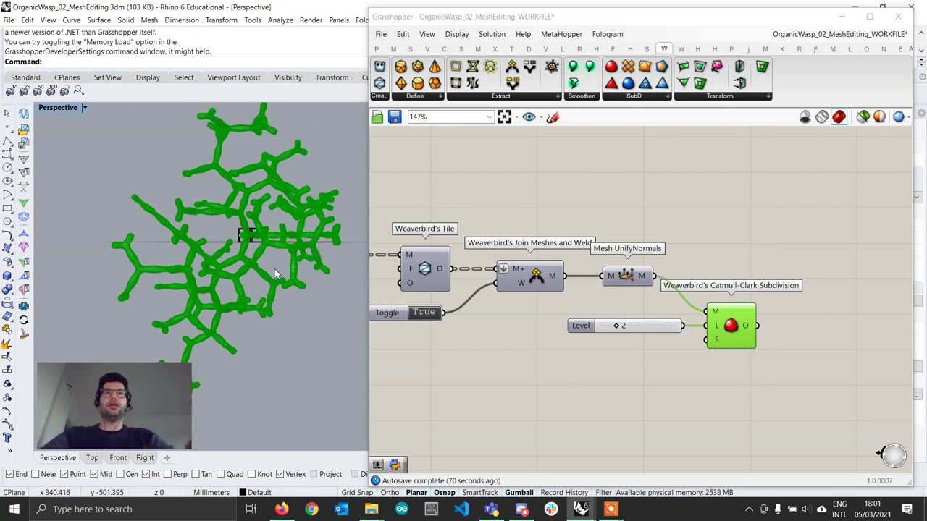
pyautogui.scroll(3, 725, 337)
pyautogui.moveTo(758, 356); pyautogui.dragTo(646, 364, button='right')
pyautogui.moveTo(535, 335); pyautogui.dragTo(671, 362)
pyautogui.moveTo(619, 348); pyautogui.dragTo(781, 387)
pyautogui.click(741, 218)
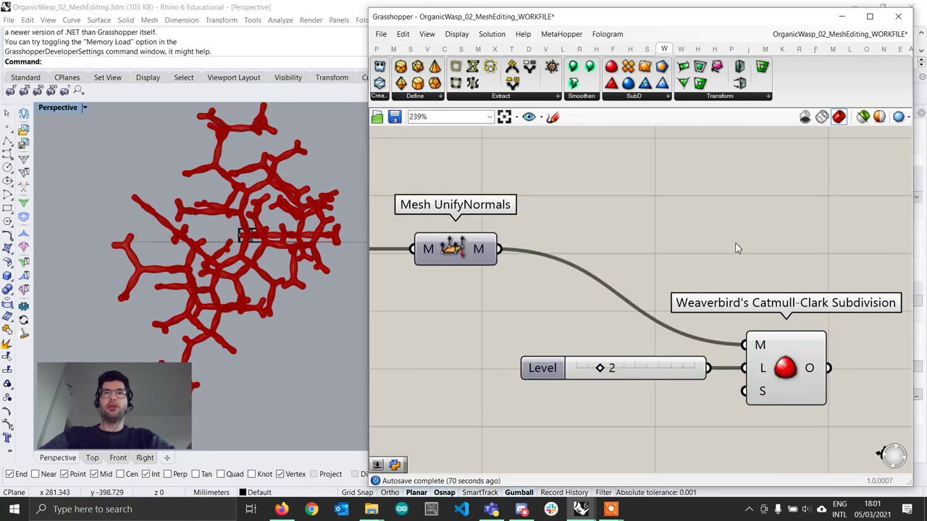
# Add Weaverbird's Constant Quads Split Subdivision beside Mesh UnifyNormals and shift Catmull-Clark Subdivision with its Level slider to make room.
pyautogui.click(636, 97)
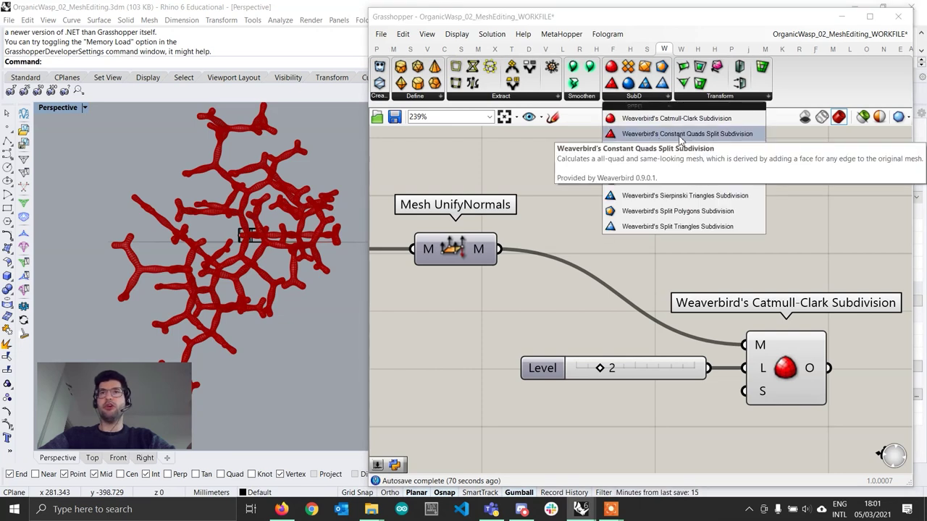
pyautogui.click(680, 137)
pyautogui.click(630, 269)
pyautogui.moveTo(633, 269); pyautogui.dragTo(675, 278)
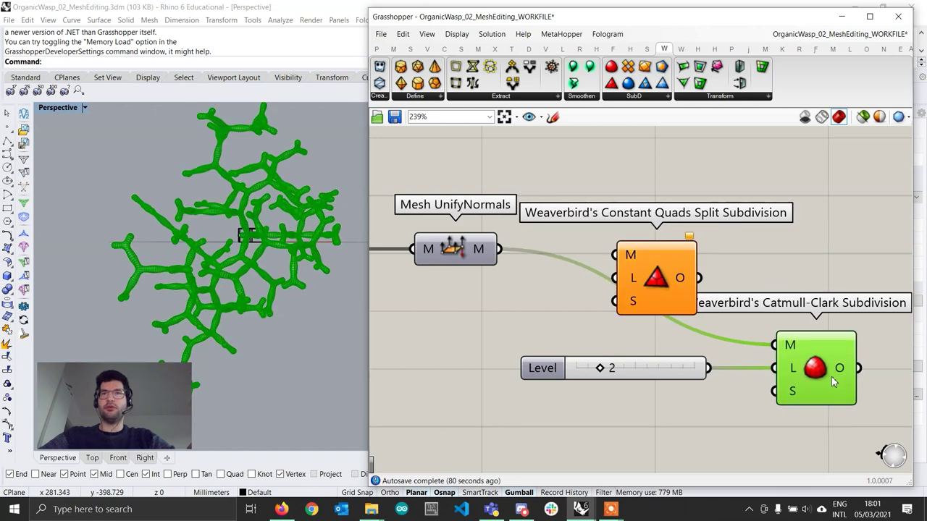
pyautogui.moveTo(646, 369); pyautogui.dragTo(699, 377)
pyautogui.moveTo(871, 447); pyautogui.dragTo(726, 374)
pyautogui.moveTo(830, 389); pyautogui.dragTo(833, 405)
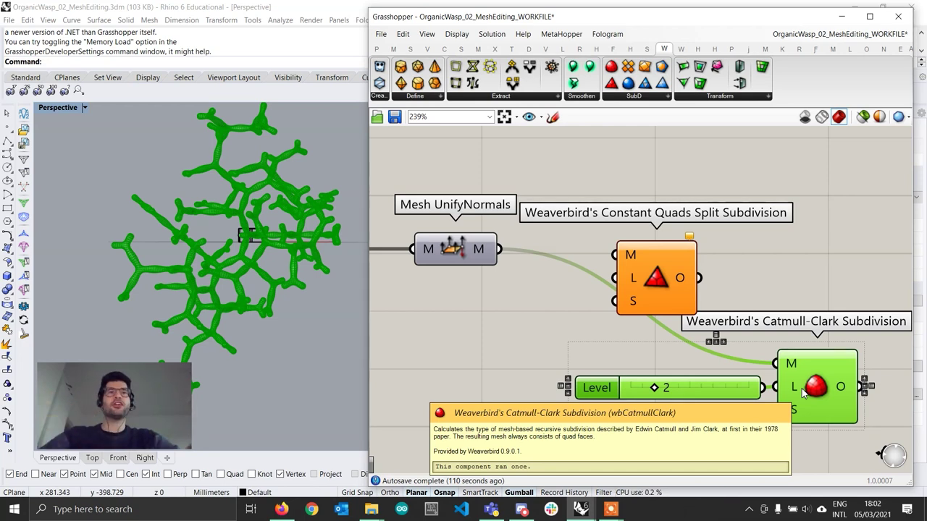
# Connect the Mesh UnifyNormals output to the M input of Constant Quads Split Subdivision.
pyautogui.moveTo(255, 331); pyautogui.dragTo(535, 324, button='right')
pyautogui.scroll(4, 290, 325)
pyautogui.click(533, 324)
pyautogui.scroll(1, 471, 261)
pyautogui.moveTo(501, 247); pyautogui.dragTo(641, 254)
pyautogui.click(695, 295)
pyautogui.moveTo(695, 295); pyautogui.dragTo(597, 269, button='right')
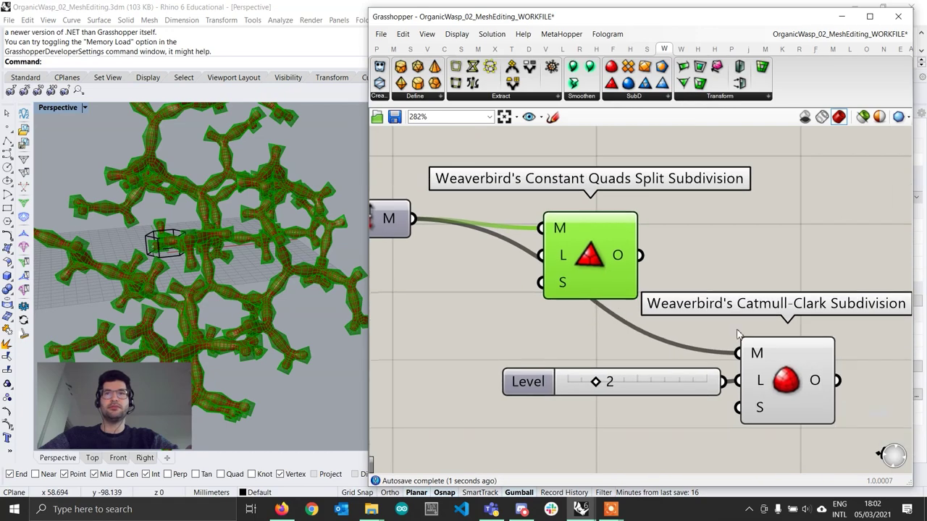
# Compare the Constant Quads Split mesh with the Catmull-Clark mesh around the branch ends in the viewport.
pyautogui.click(786, 365)
pyautogui.moveTo(291, 299); pyautogui.dragTo(202, 243, button='right')
pyautogui.click(573, 331)
pyautogui.scroll(3, 250, 268)
pyautogui.scroll(3, 124, 206)
pyautogui.moveTo(124, 207); pyautogui.dragTo(152, 204, button='right')
pyautogui.scroll(-10, 152, 207)
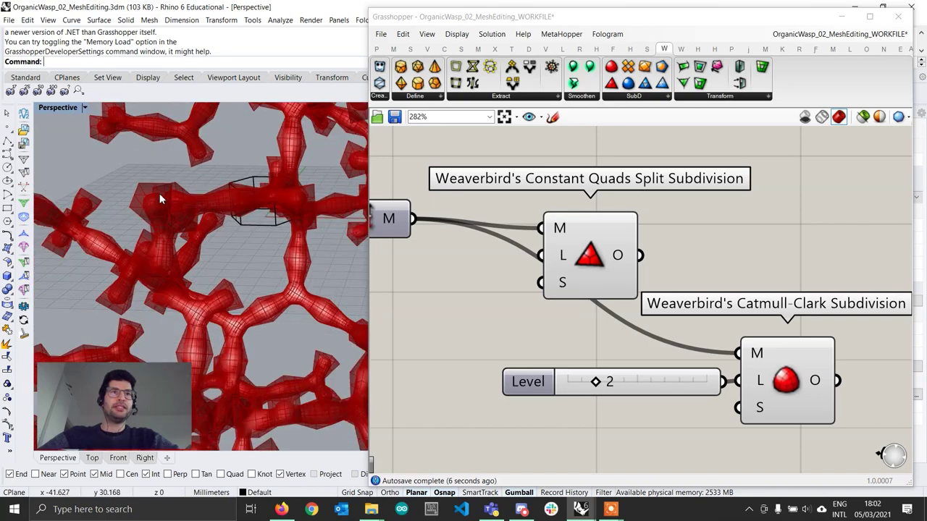
pyautogui.scroll(8, 150, 214)
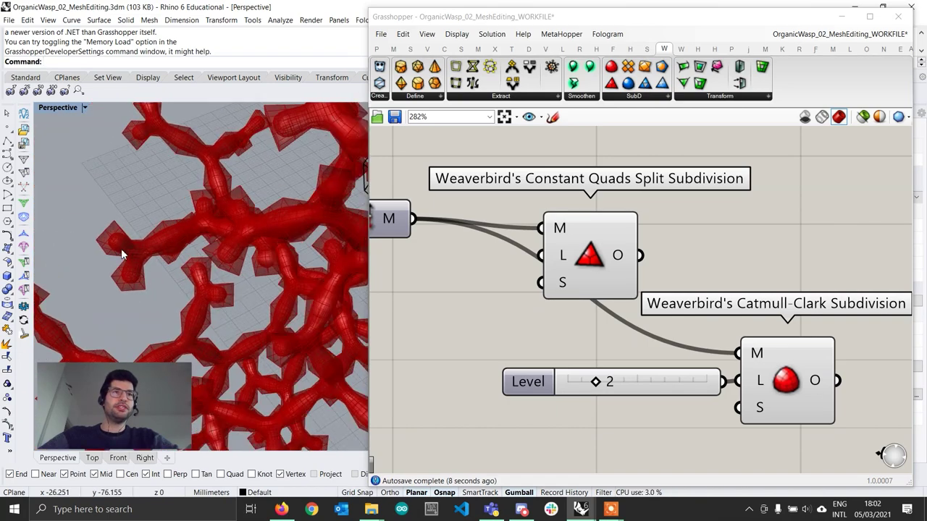
pyautogui.scroll(2, 206, 244)
pyautogui.moveTo(205, 244); pyautogui.dragTo(206, 220, button='right')
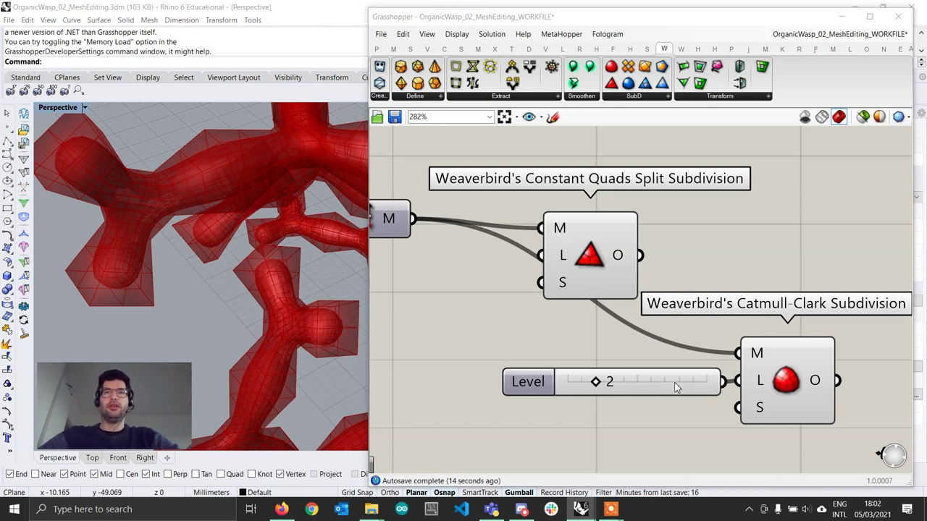
# Add a number slider with value 2 and connect it to the L input of Constant Quads Split Subdivision.
pyautogui.doubleClick(427, 289)
pyautogui.write('1')
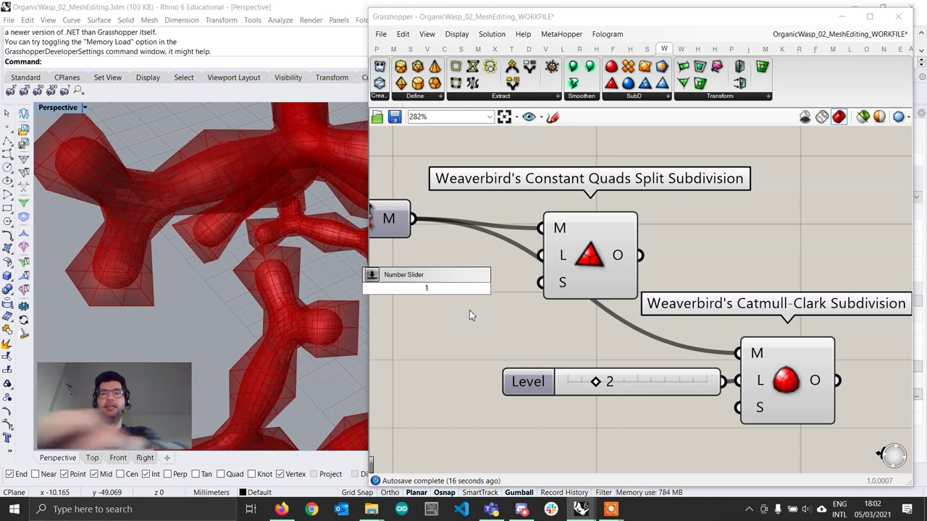
pyautogui.press('BackSpace')
pyautogui.write('2')
pyautogui.press('Return')
pyautogui.moveTo(483, 293); pyautogui.dragTo(594, 252)
pyautogui.scroll(-3, 161, 261)
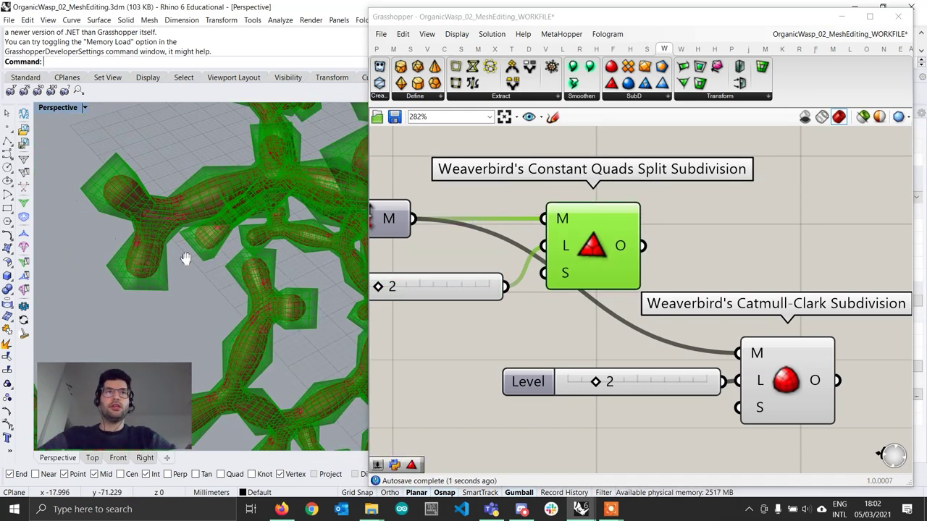
# Set the Constant Quads Split level to 3 and inspect the denser mesh in the viewport.
pyautogui.moveTo(381, 291); pyautogui.dragTo(422, 293, button='right')
pyautogui.moveTo(421, 291); pyautogui.dragTo(431, 291)
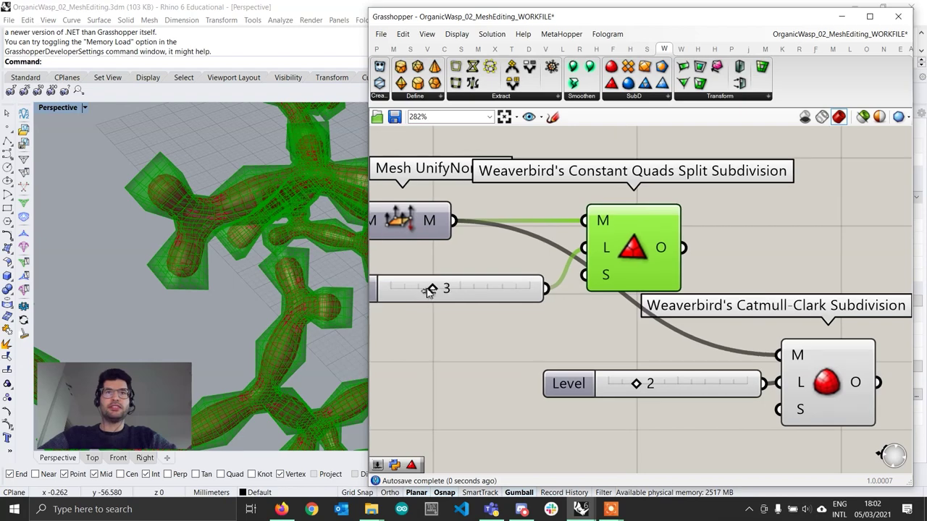
pyautogui.scroll(5, 187, 225)
pyautogui.scroll(-5, 187, 225)
pyautogui.moveTo(217, 201); pyautogui.dragTo(198, 253, button='right')
pyautogui.scroll(8, 147, 183)
pyautogui.scroll(-8, 146, 151)
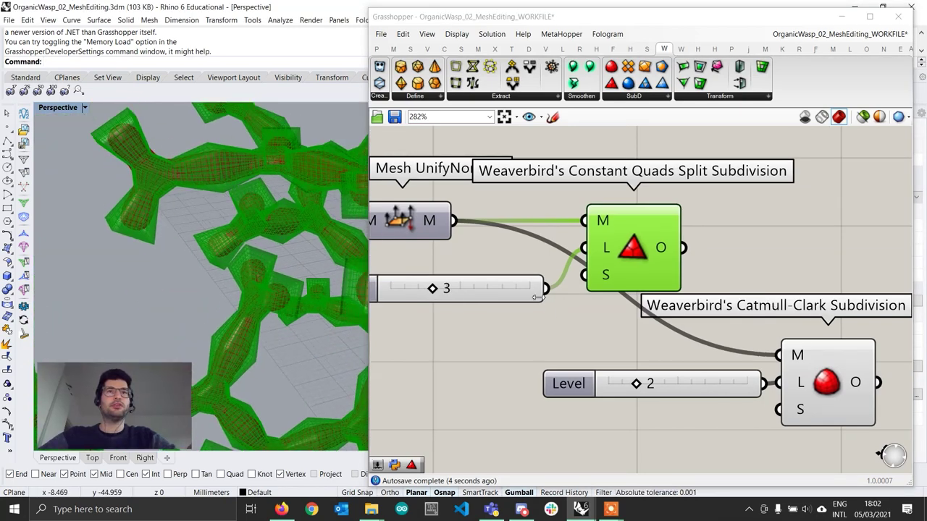
# Set the Level slider of Constant Quads Split Subdivision to 1.
pyautogui.doubleClick(484, 291)
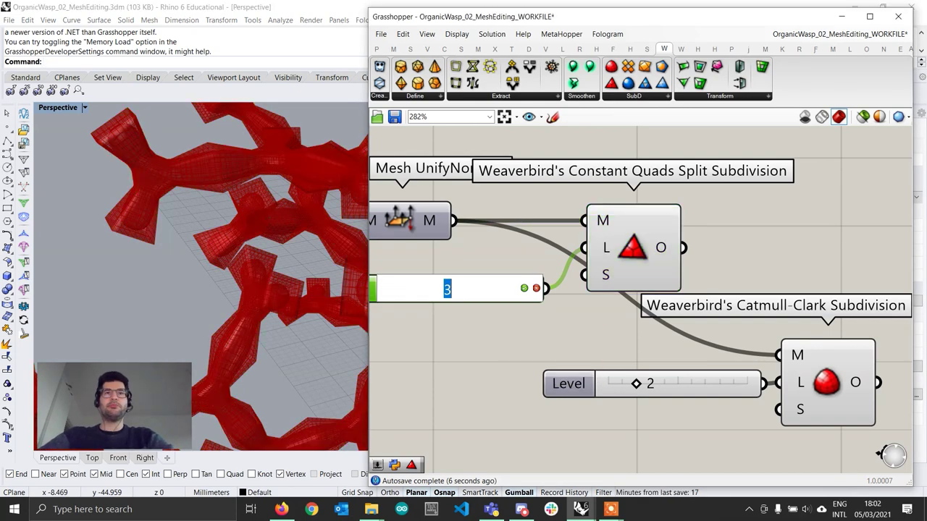
pyautogui.write('1')
pyautogui.press('Return')
pyautogui.scroll(-1, 759, 383)
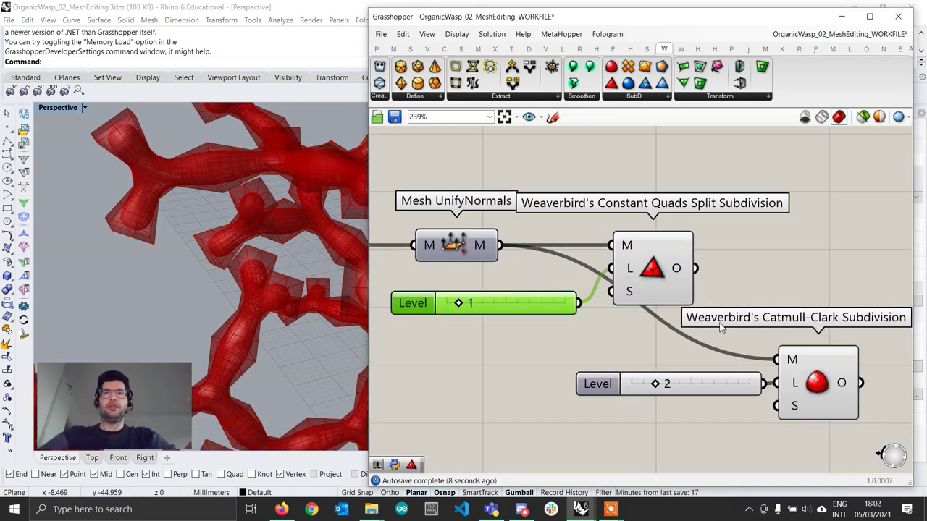
# Connect the Constant Quads Split output to the M input of Catmull-Clark Subdivision and turn off the Constant Quads Split preview.
pyautogui.click(674, 258)
pyautogui.moveTo(695, 269); pyautogui.dragTo(777, 360)
pyautogui.click(819, 405)
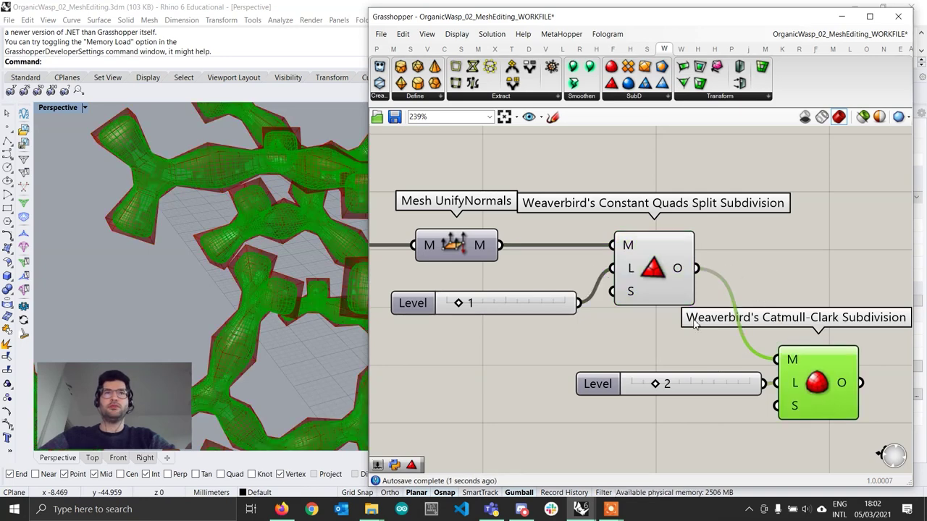
pyautogui.click(654, 274)
pyautogui.rightClick(652, 269)
pyautogui.click(681, 289)
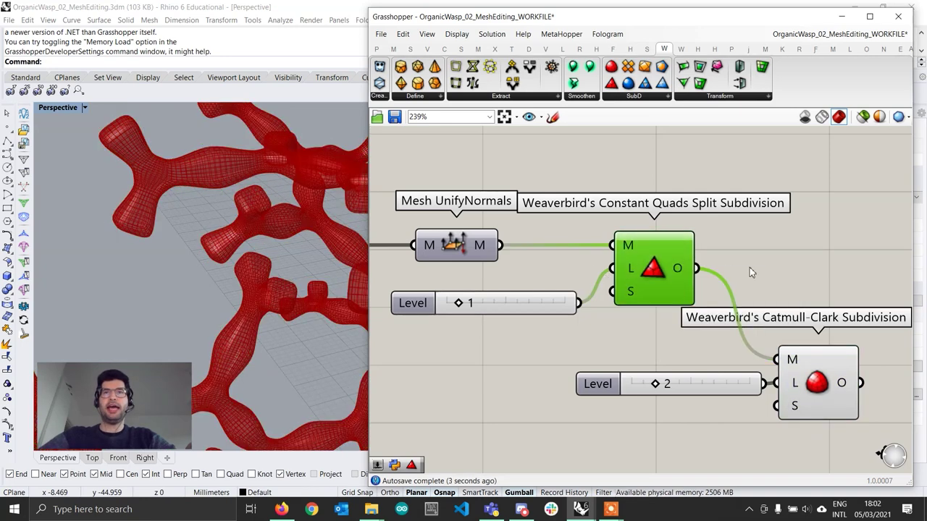
pyautogui.click(596, 297)
# Set the Catmull-Clark level to 1 and inspect the combined subdivision in the viewport.
pyautogui.moveTo(205, 265); pyautogui.dragTo(214, 224, button='right')
pyautogui.scroll(-10, 173, 226)
pyautogui.scroll(10, 121, 267)
pyautogui.doubleClick(703, 387)
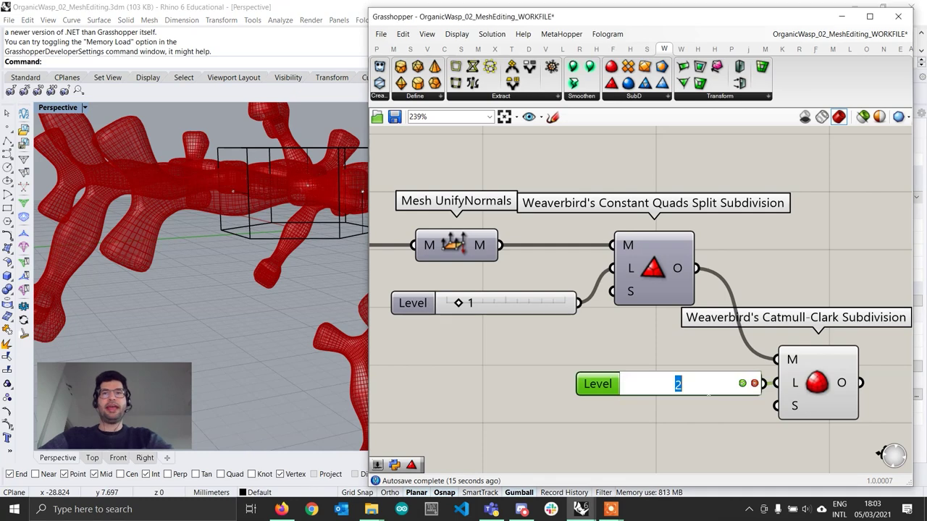
pyautogui.write('1')
pyautogui.press('Return')
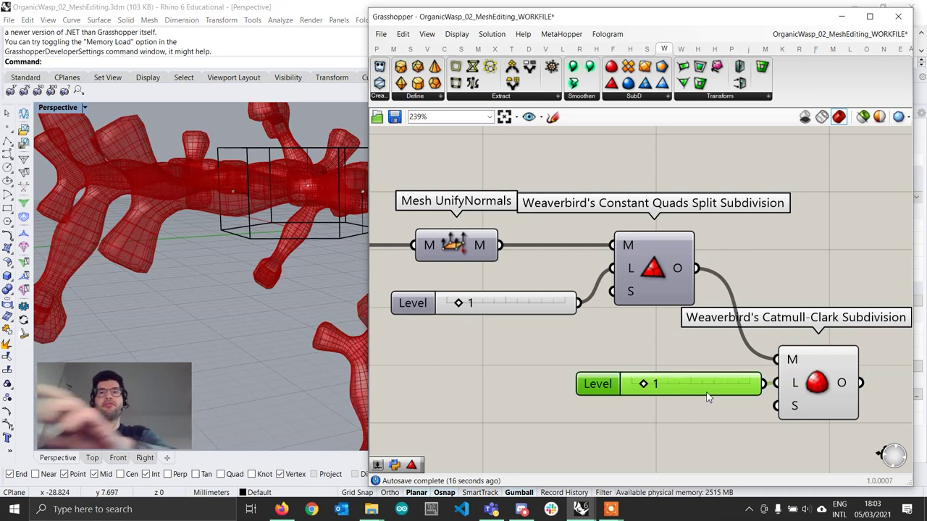
pyautogui.click(810, 396)
pyautogui.scroll(-3, 142, 270)
pyautogui.moveTo(142, 270); pyautogui.dragTo(233, 278, button='right')
# Set the Constant Quads Split level to 2 and inspect the more angular branches in the viewport.
pyautogui.click(481, 329)
pyautogui.click(486, 313)
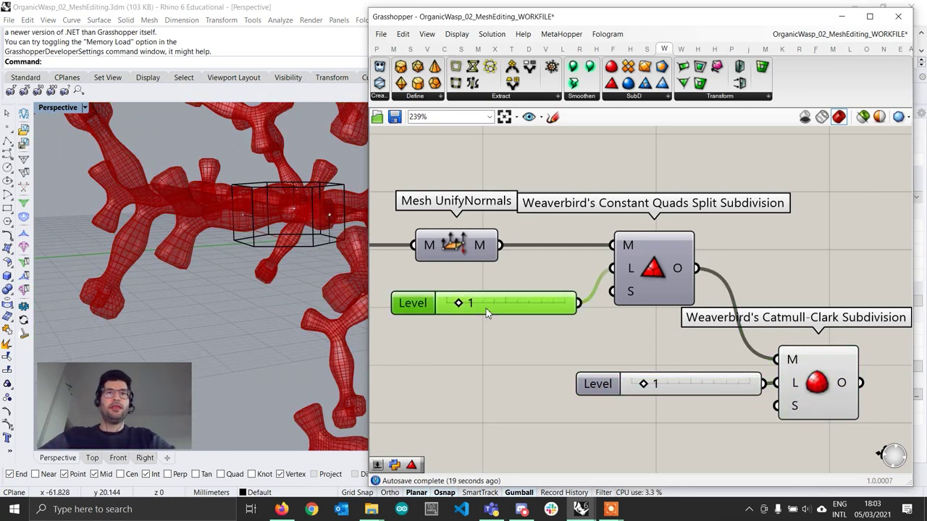
pyautogui.doubleClick(487, 310)
pyautogui.press('Return')
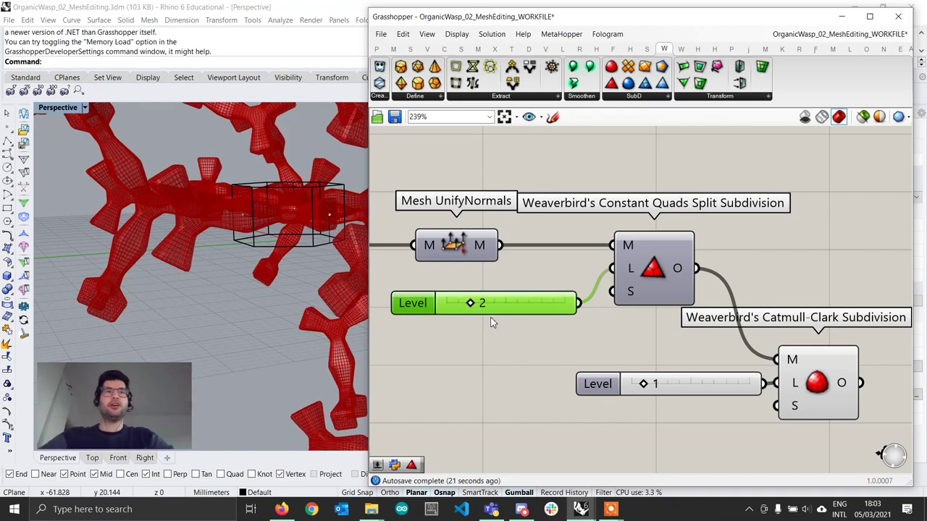
pyautogui.scroll(-4, 205, 246)
pyautogui.moveTo(205, 246); pyautogui.dragTo(213, 269, button='right')
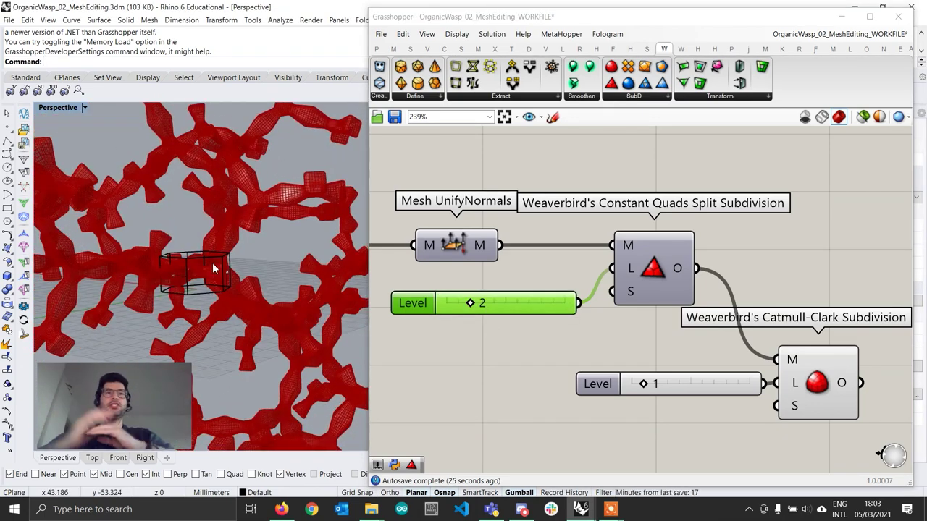
pyautogui.moveTo(214, 268); pyautogui.dragTo(190, 270, button='right')
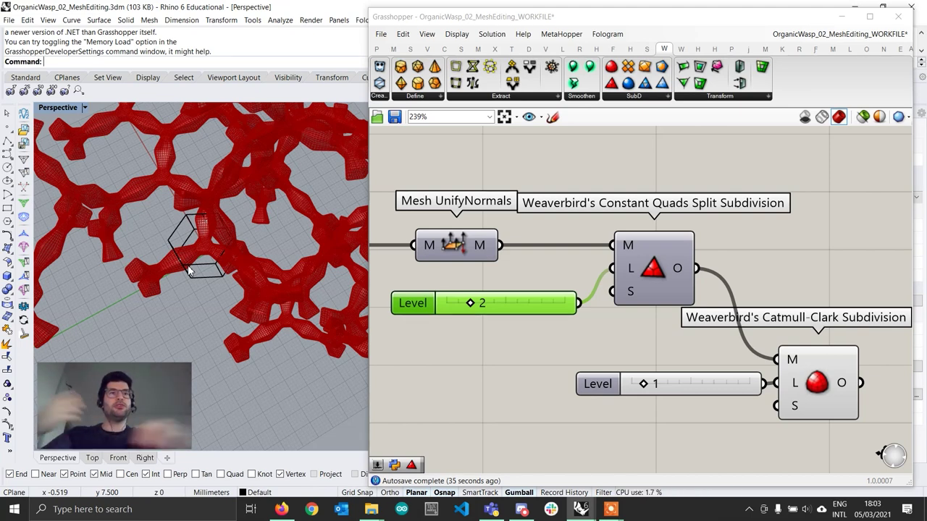
# Return the Constant Quads Split level to 1 and inspect the whole branch structure.
pyautogui.doubleClick(497, 309)
pyautogui.write('1')
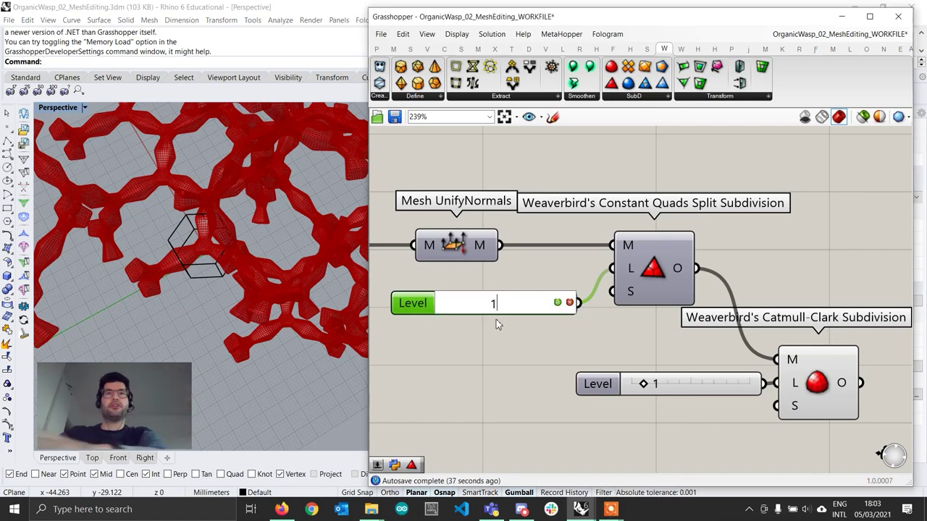
pyautogui.press('Return')
pyautogui.scroll(-4, 218, 251)
pyautogui.moveTo(216, 250); pyautogui.dragTo(316, 194, button='right')
pyautogui.scroll(6, 252, 252)
pyautogui.scroll(-7, 272, 200)
# In the attribute geometry definition, set the lower Factor slider to 0.20 and the upper Factor slider to 0.60.
pyautogui.scroll(-9, 646, 318)
pyautogui.moveTo(399, 347); pyautogui.dragTo(753, 319, button='right')
pyautogui.moveTo(492, 337); pyautogui.dragTo(684, 335, button='right')
pyautogui.scroll(9, 471, 385)
pyautogui.click(490, 408)
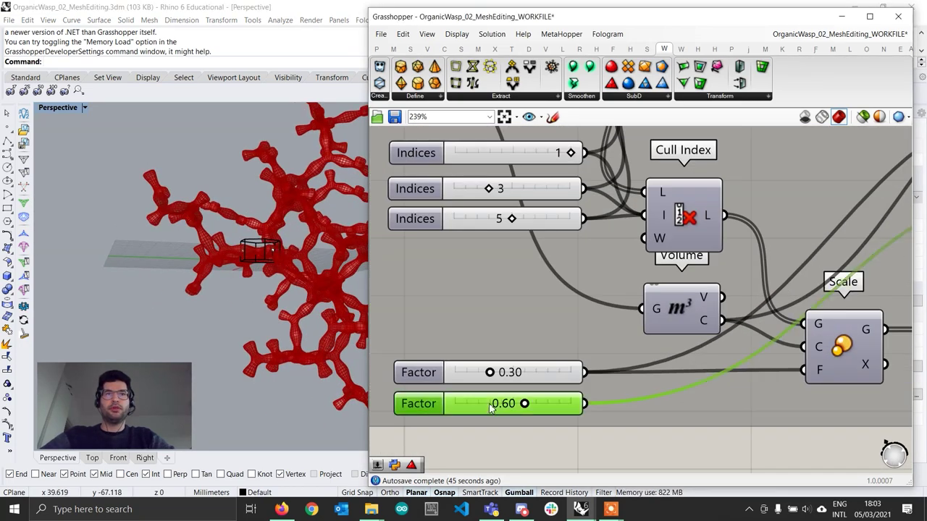
pyautogui.doubleClick(490, 408)
pyautogui.write('.2')
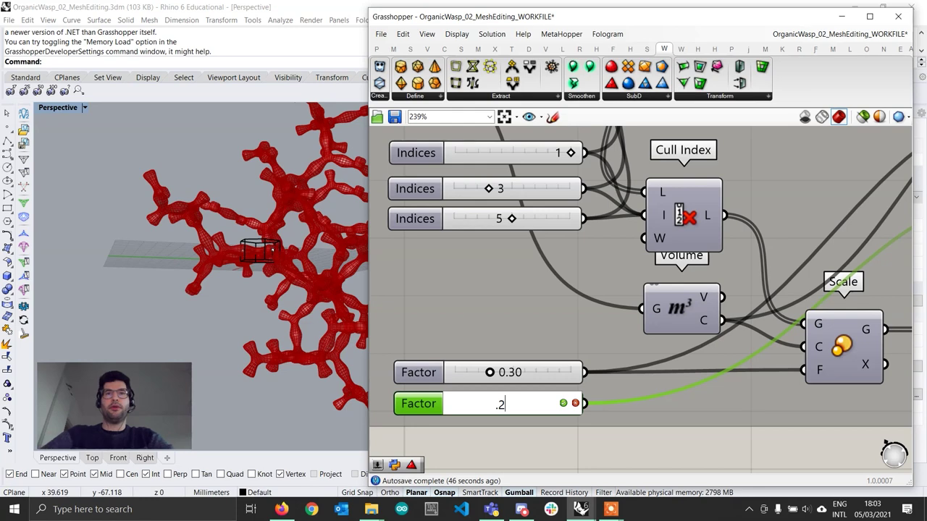
pyautogui.press('Return')
pyautogui.doubleClick(549, 376)
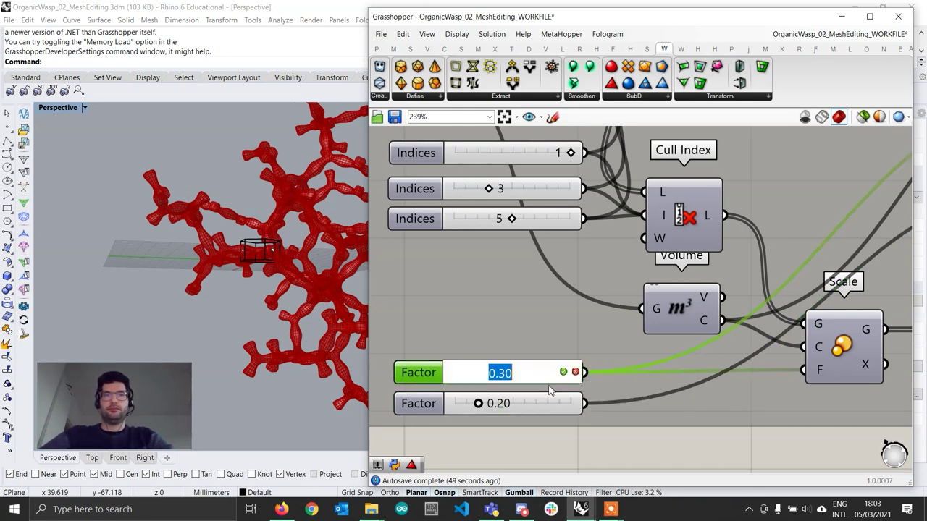
pyautogui.write('.6')
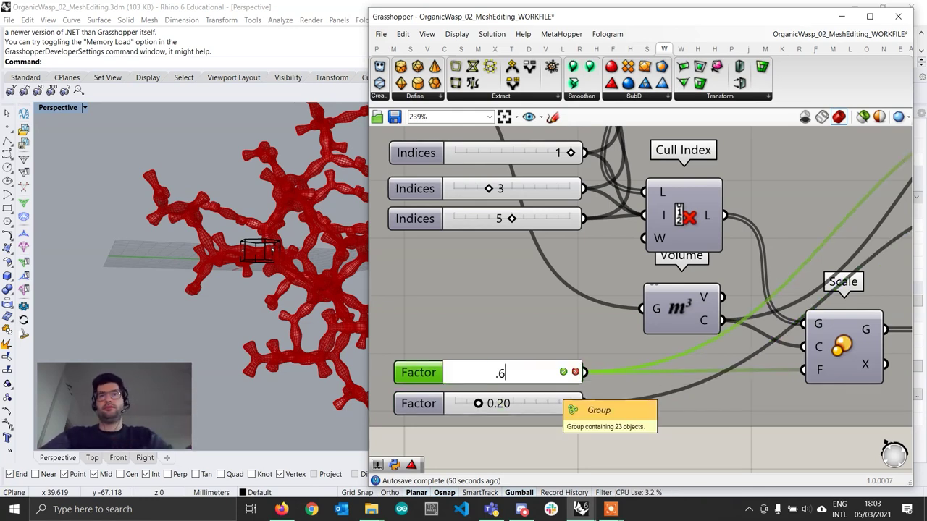
pyautogui.press('Return')
# Reset the Wasp stochastic aggregation and inspect the regenerated branches in the viewport.
pyautogui.scroll(-5, 581, 400)
pyautogui.moveTo(738, 344); pyautogui.dragTo(521, 374, button='right')
pyautogui.moveTo(785, 317); pyautogui.dragTo(639, 357, button='right')
pyautogui.moveTo(860, 284); pyautogui.dragTo(694, 330, button='right')
pyautogui.scroll(2, 694, 330)
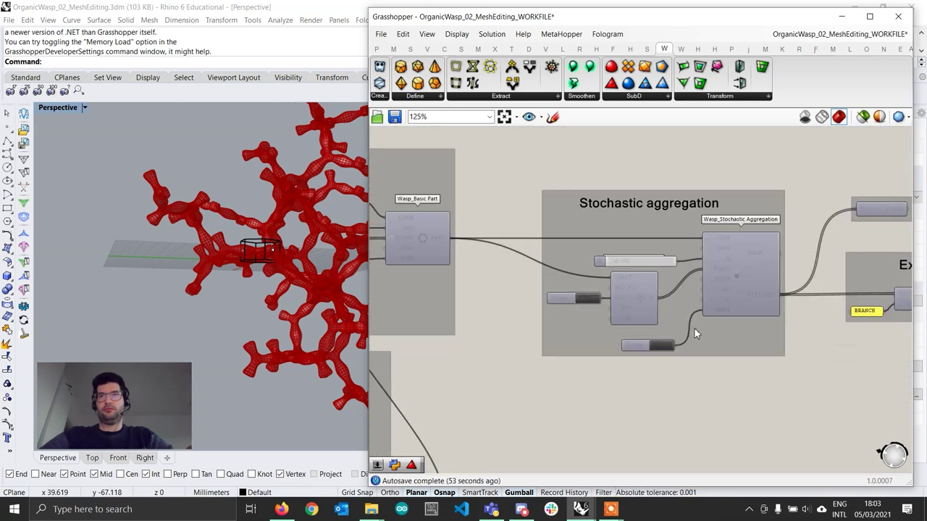
pyautogui.scroll(3, 693, 330)
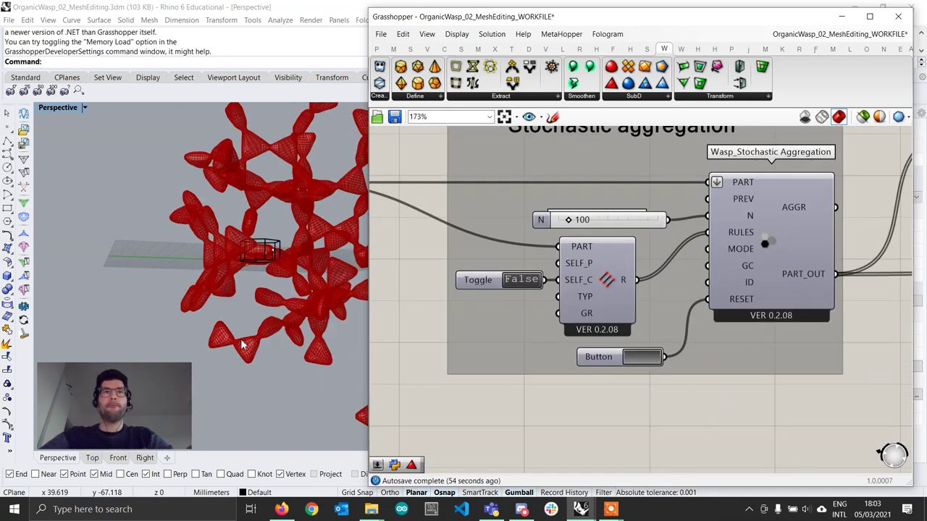
pyautogui.moveTo(210, 303); pyautogui.dragTo(225, 272, button='right')
pyautogui.scroll(12, 186, 243)
pyautogui.scroll(-5, 725, 290)
pyautogui.scroll(-4, 727, 293)
# Set the upper Factor slider to 0.20 and reset the stochastic aggregation.
pyautogui.scroll(10, 669, 331)
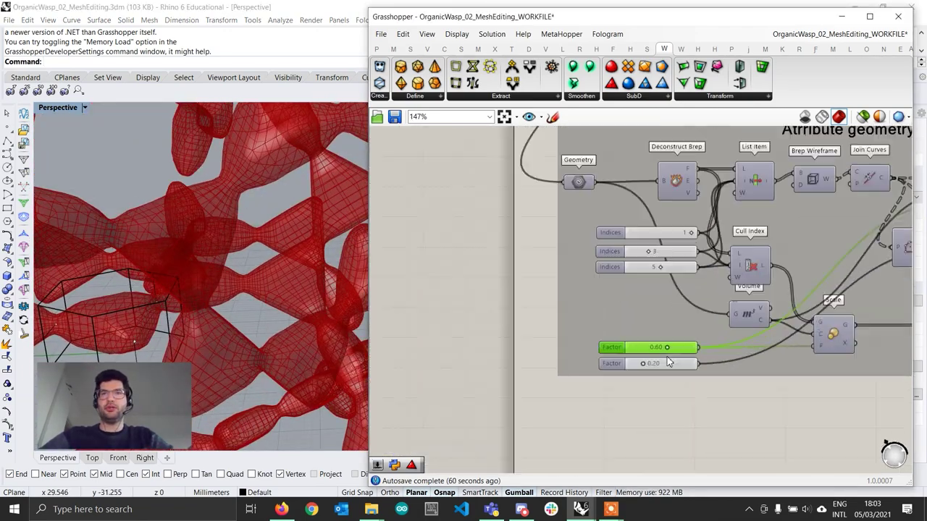
pyautogui.doubleClick(681, 346)
pyautogui.write('.2')
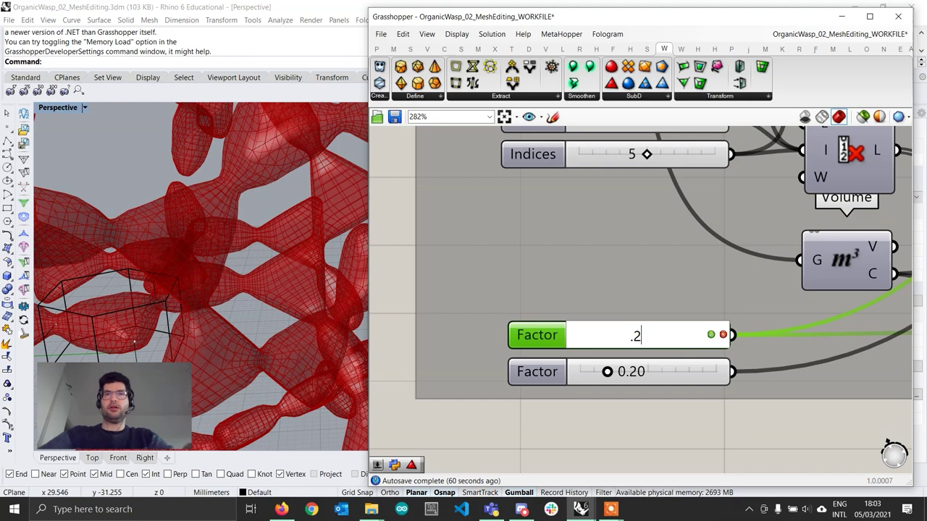
pyautogui.press('Return')
pyautogui.scroll(-8, 614, 324)
pyautogui.scroll(6, 614, 324)
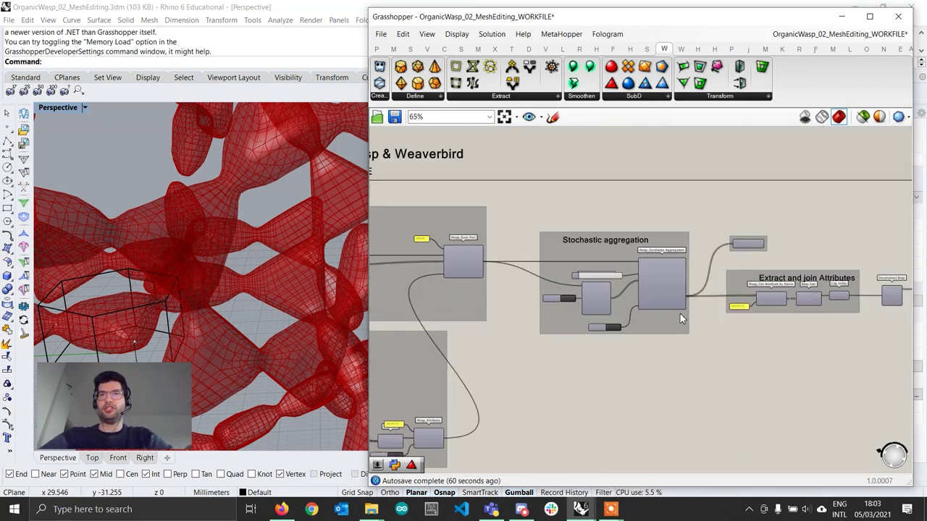
pyautogui.click(612, 320)
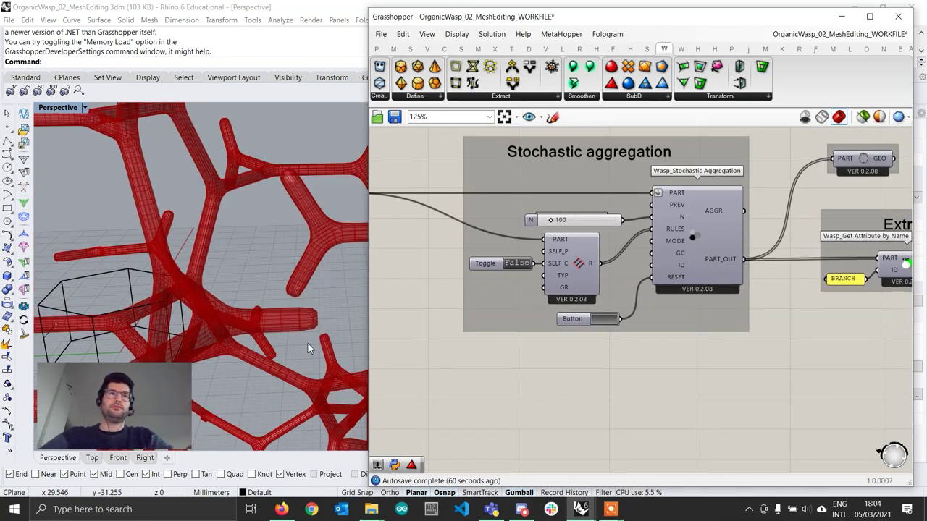
# Examine the branches and their joints in the viewport with the Catmull-Clark Subdivision output highlighted.
pyautogui.scroll(-10, 222, 291)
pyautogui.moveTo(223, 291); pyautogui.dragTo(294, 280, button='right')
pyautogui.scroll(6, 283, 290)
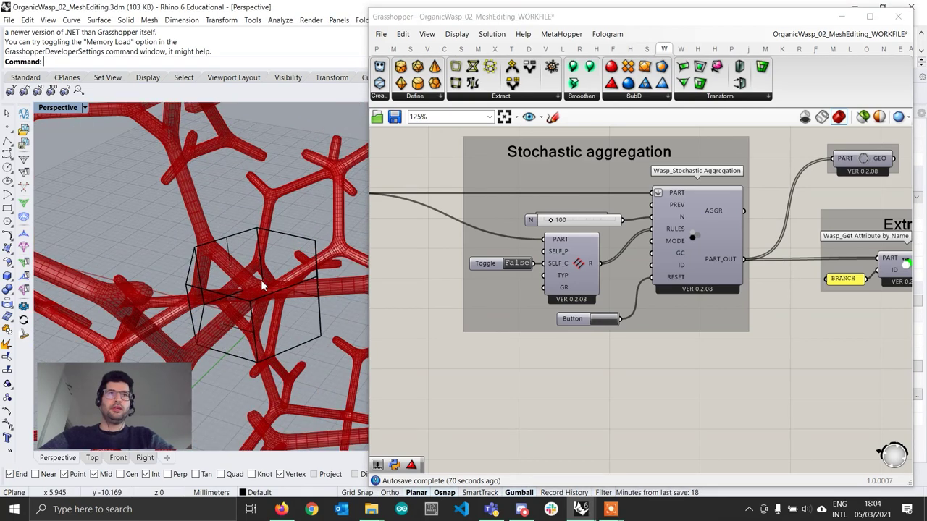
pyautogui.scroll(-5, 673, 306)
pyautogui.moveTo(833, 301); pyautogui.dragTo(623, 311, button='right')
pyautogui.moveTo(832, 323); pyautogui.dragTo(681, 311, button='right')
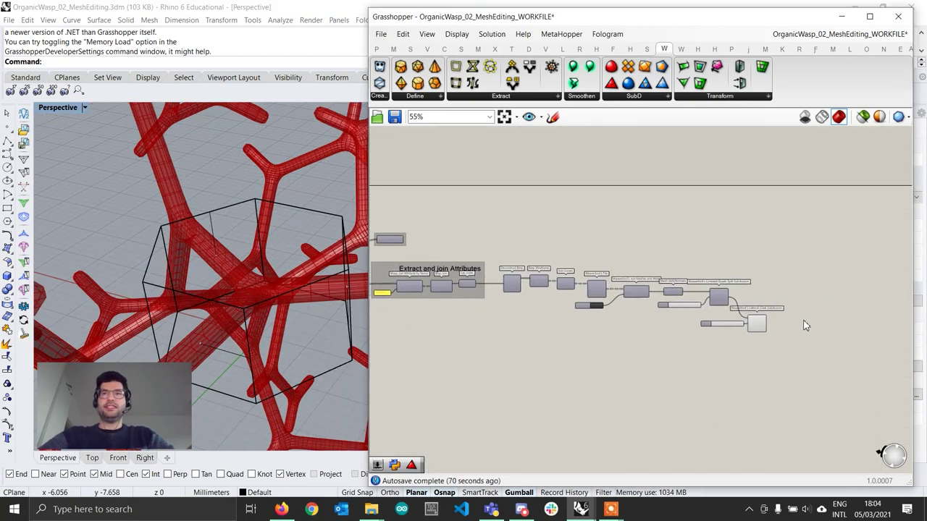
pyautogui.scroll(5, 819, 317)
pyautogui.click(674, 353)
pyautogui.scroll(3, 677, 347)
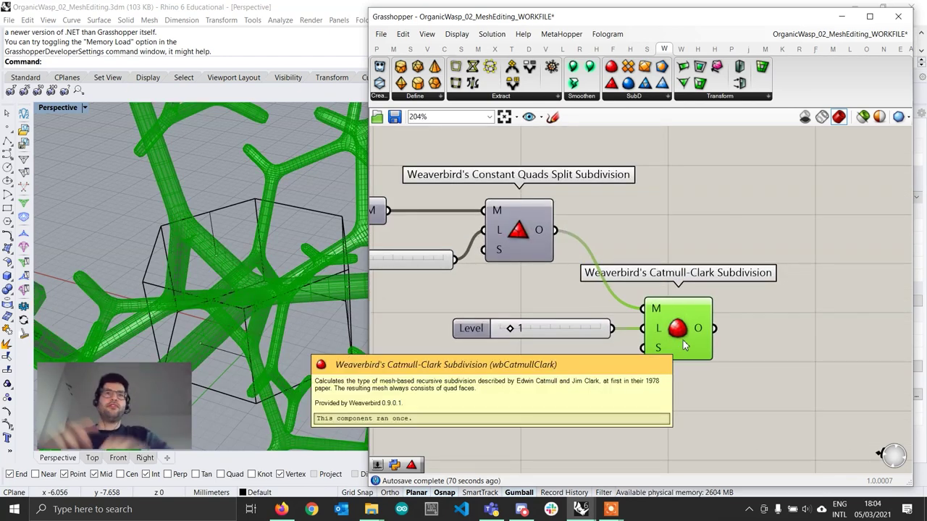
pyautogui.scroll(-2, 662, 244)
pyautogui.moveTo(194, 343); pyautogui.dragTo(213, 316, button='right')
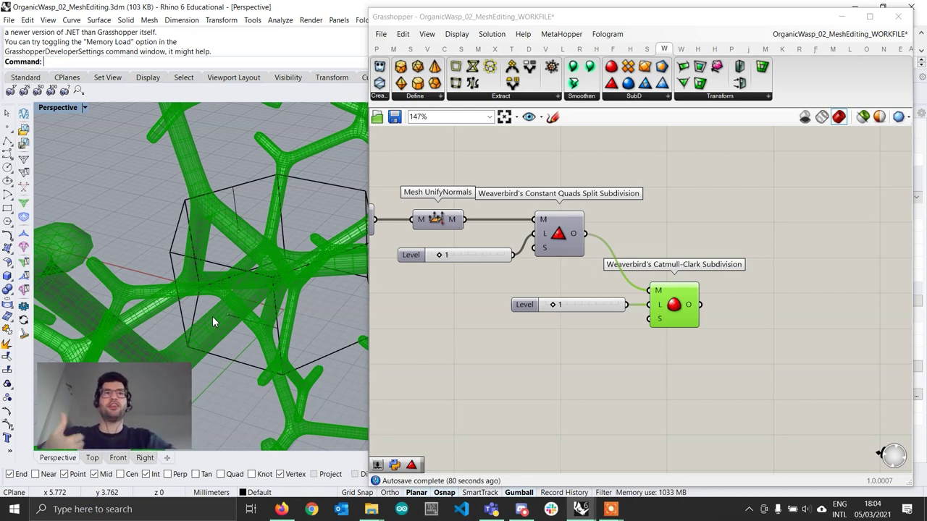
pyautogui.click(819, 273)
# Add Weaverbird's Laplacian Smoothing beside the Catmull-Clark Subdivision and connect the Catmull-Clark output to its M input.
pyautogui.moveTo(819, 273); pyautogui.dragTo(762, 277, button='right')
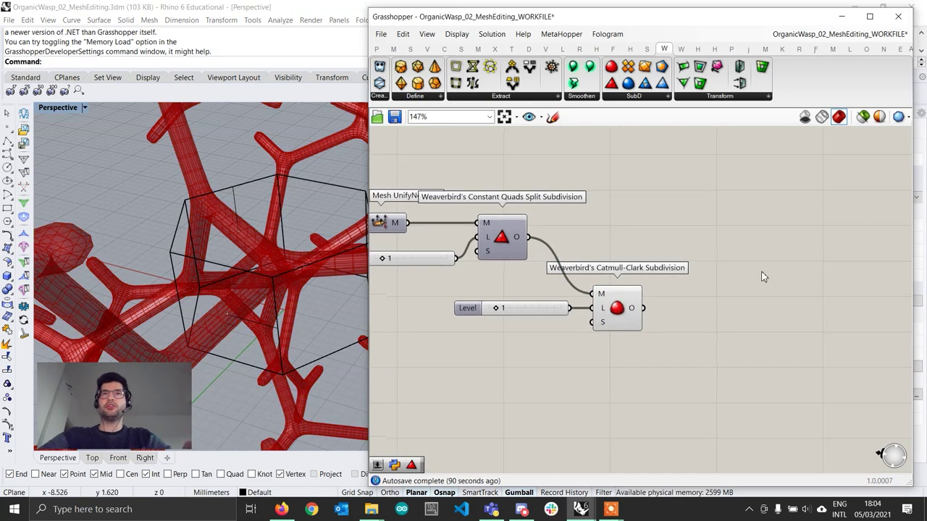
pyautogui.click(583, 96)
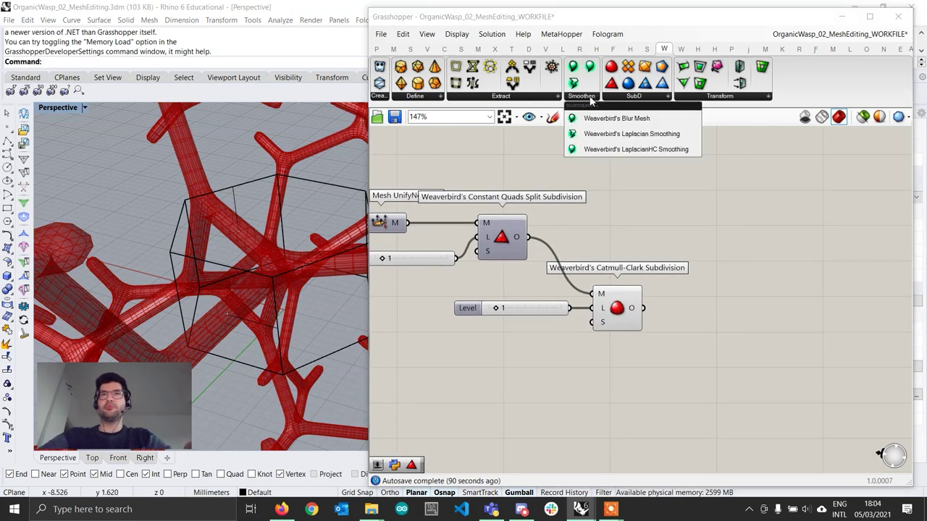
pyautogui.click(635, 134)
pyautogui.scroll(3, 751, 382)
pyautogui.click(700, 366)
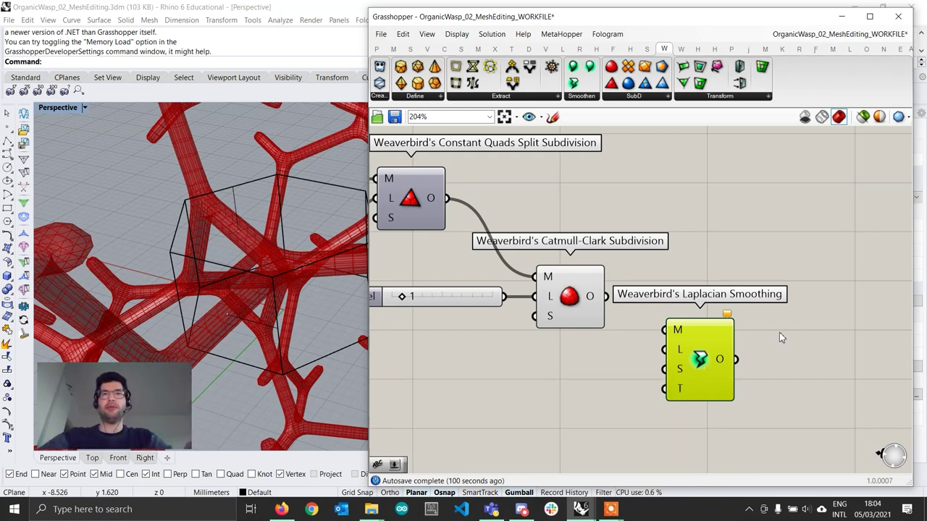
pyautogui.scroll(1, 629, 305)
pyautogui.moveTo(700, 313); pyautogui.dragTo(693, 343)
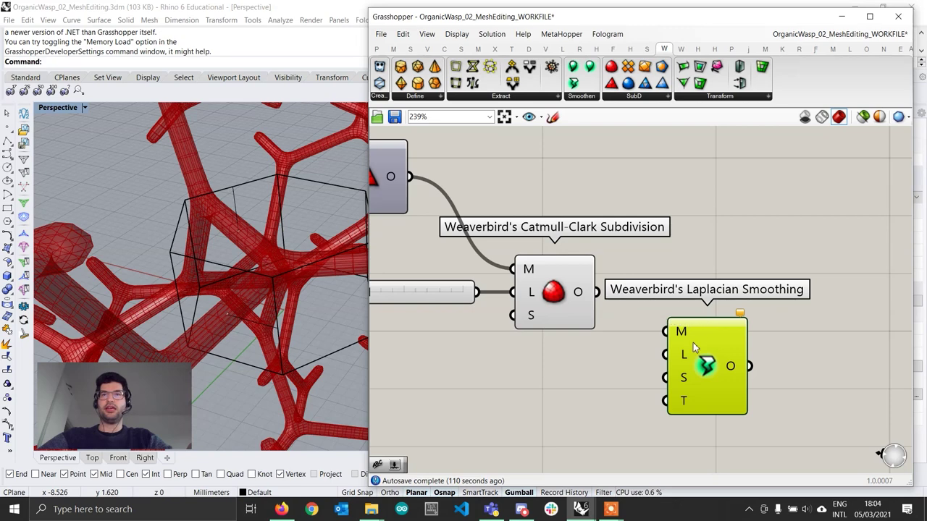
pyautogui.moveTo(598, 294); pyautogui.dragTo(685, 332)
pyautogui.moveTo(707, 364); pyautogui.dragTo(712, 396)
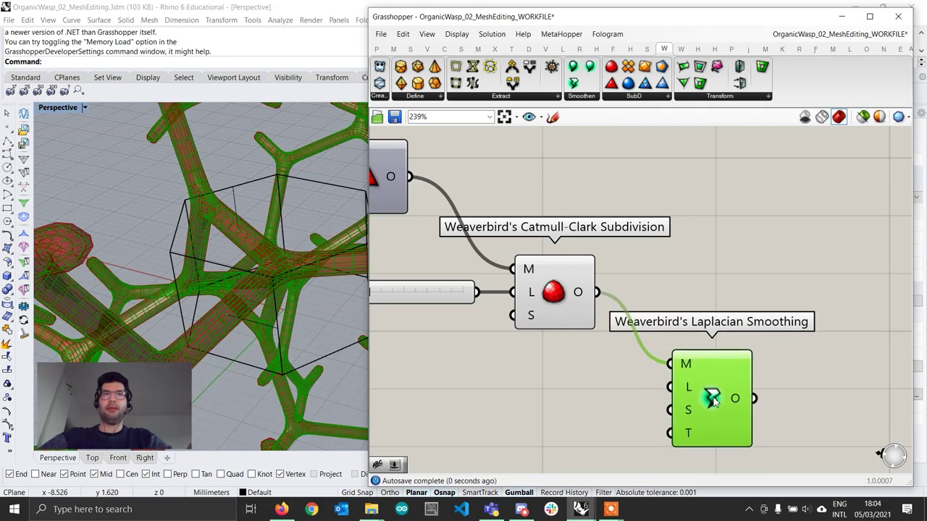
# Add a number slider with the value 3 and connect it to the L input of Laplacian Smoothing.
pyautogui.moveTo(571, 417); pyautogui.dragTo(588, 365, button='right')
pyautogui.doubleClick(517, 344)
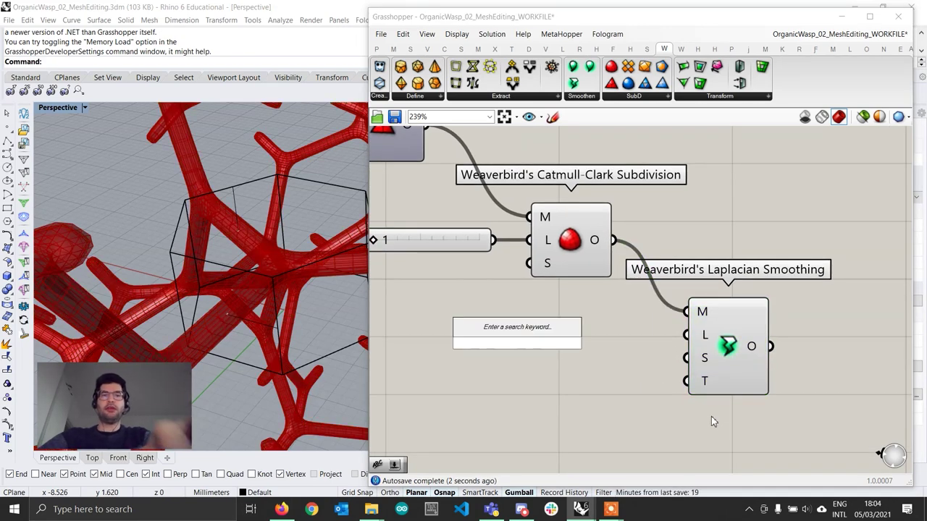
pyautogui.write('3')
pyautogui.press('Return')
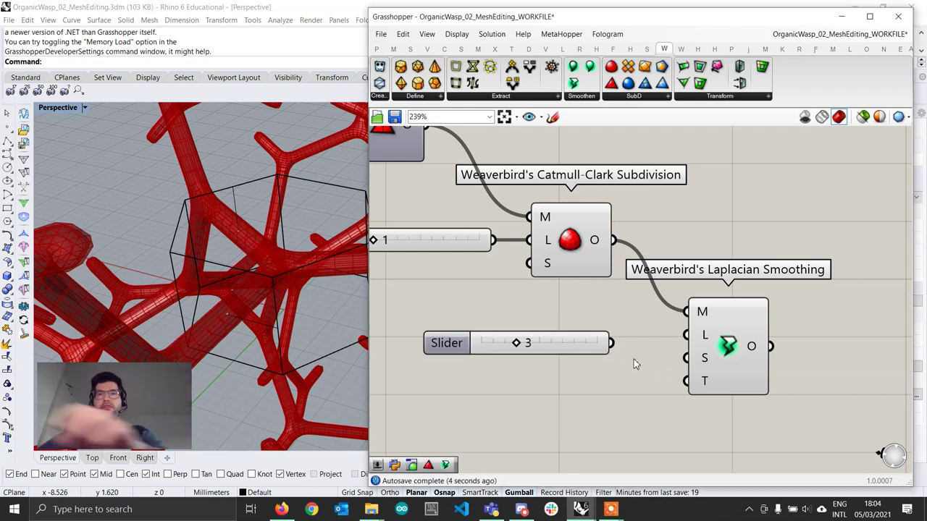
pyautogui.moveTo(611, 343); pyautogui.dragTo(634, 339)
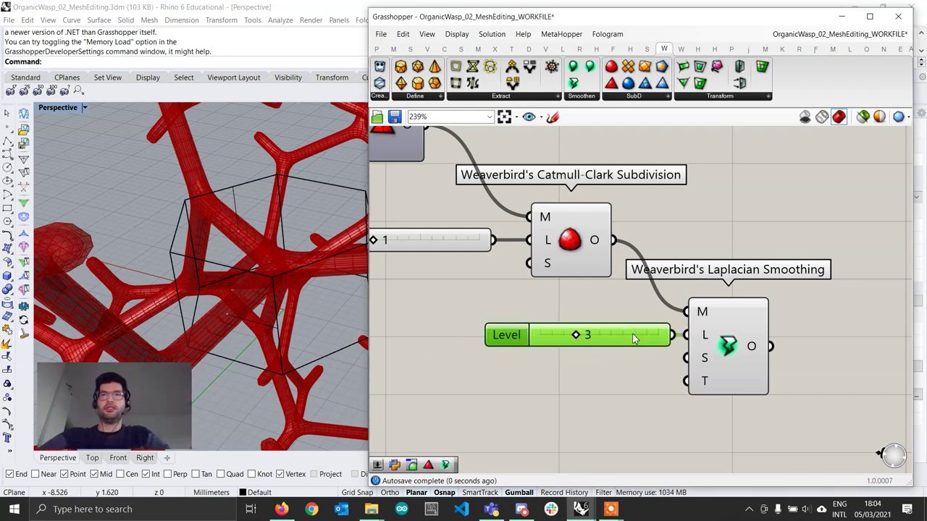
# Turn off the preview of the Catmull-Clark Subdivision component.
pyautogui.click(562, 245)
pyautogui.rightClick(562, 245)
pyautogui.click(604, 264)
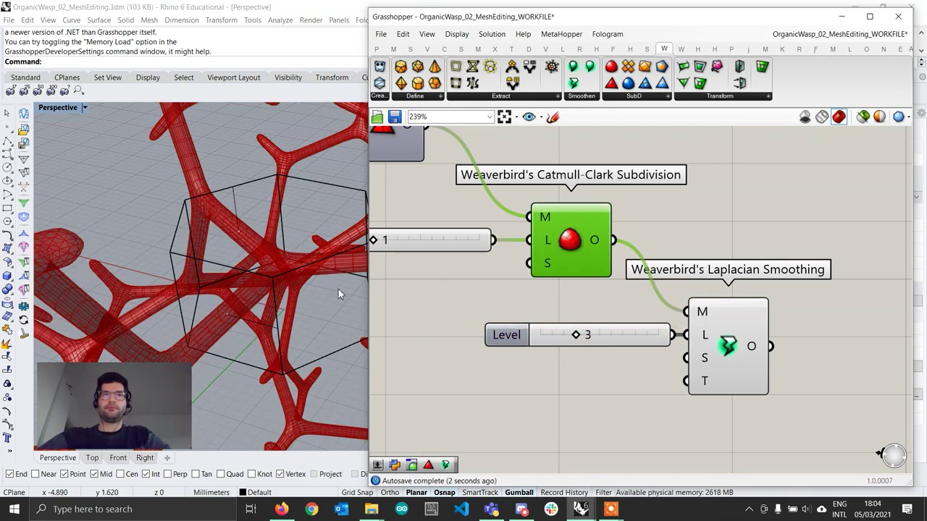
# Examine the Laplacian-smoothed branches and joints at level 3, both close up and as a whole structure.
pyautogui.scroll(-6, 340, 290)
pyautogui.moveTo(338, 289); pyautogui.dragTo(318, 254, button='right')
pyautogui.scroll(6, 319, 254)
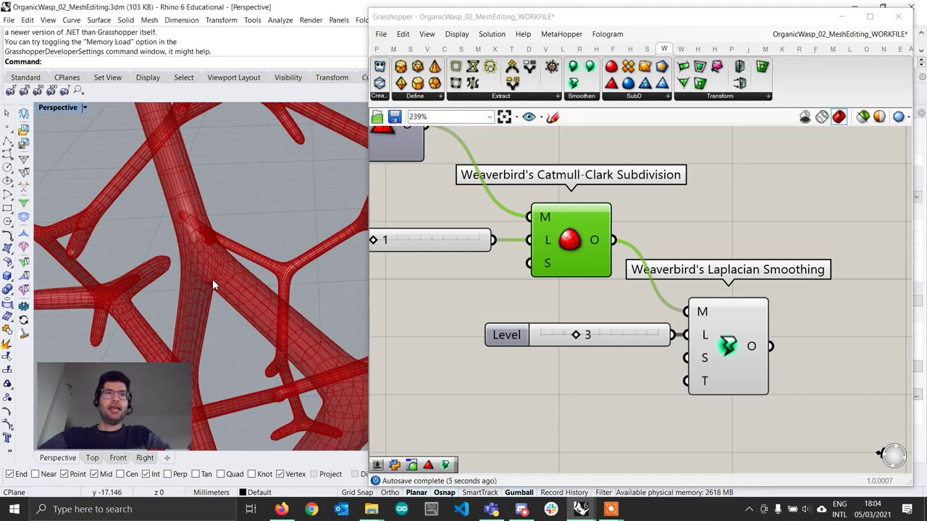
pyautogui.scroll(2, 220, 266)
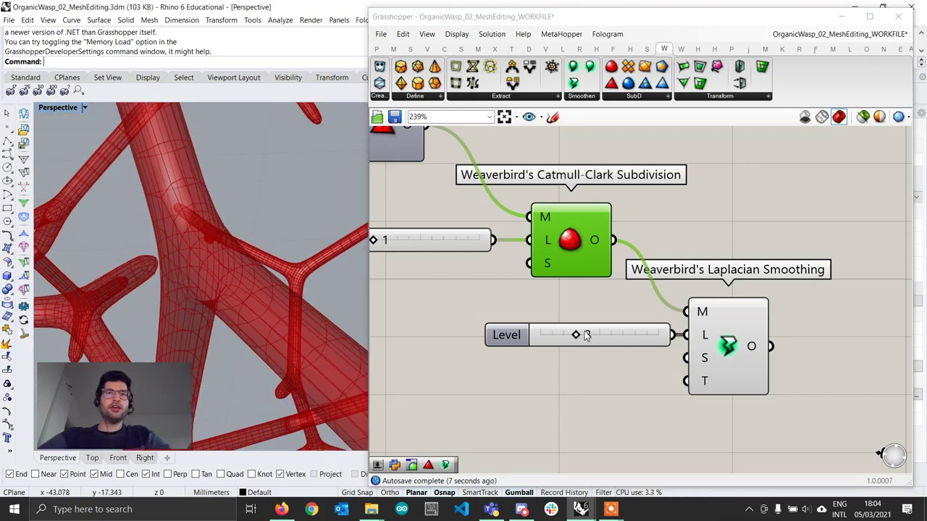
pyautogui.moveTo(572, 339)
pyautogui.mouseDown()
pyautogui.moveTo(542, 339)
pyautogui.moveTo(627, 335)
pyautogui.moveTo(576, 335)
pyautogui.mouseUp()
pyautogui.scroll(-14, 244, 273)
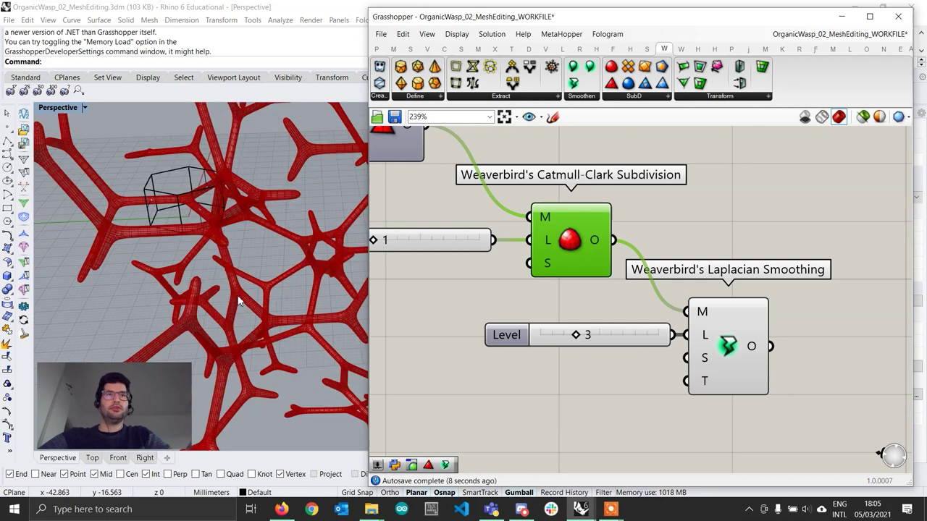
pyautogui.scroll(6, 250, 231)
pyautogui.moveTo(244, 273); pyautogui.dragTo(265, 269, button='right')
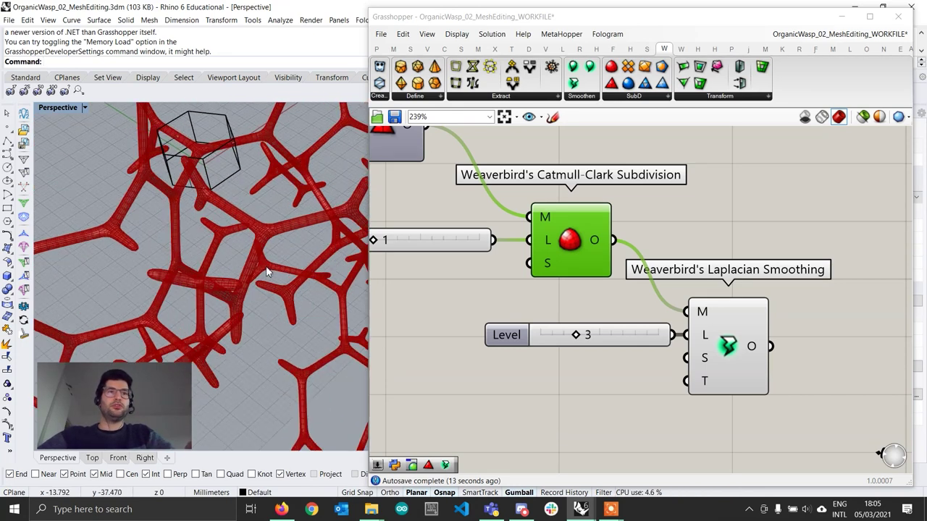
pyautogui.scroll(-4, 585, 375)
pyautogui.scroll(2, 561, 368)
pyautogui.scroll(2, 560, 365)
# Move the Laplacian Smoothing component and its Level slider further below the Catmull-Clark Subdivision on the canvas.
pyautogui.moveTo(718, 422); pyautogui.dragTo(488, 316)
pyautogui.moveTo(620, 357); pyautogui.dragTo(623, 393)
pyautogui.click(696, 328)
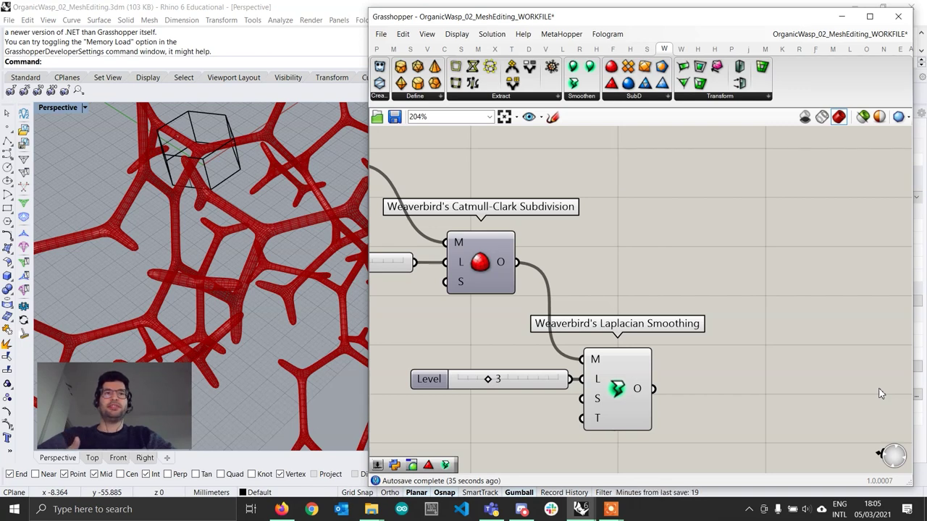
# Set both Factor sliders in the attribute geometry definition to 0.30.
pyautogui.scroll(-8, 667, 275)
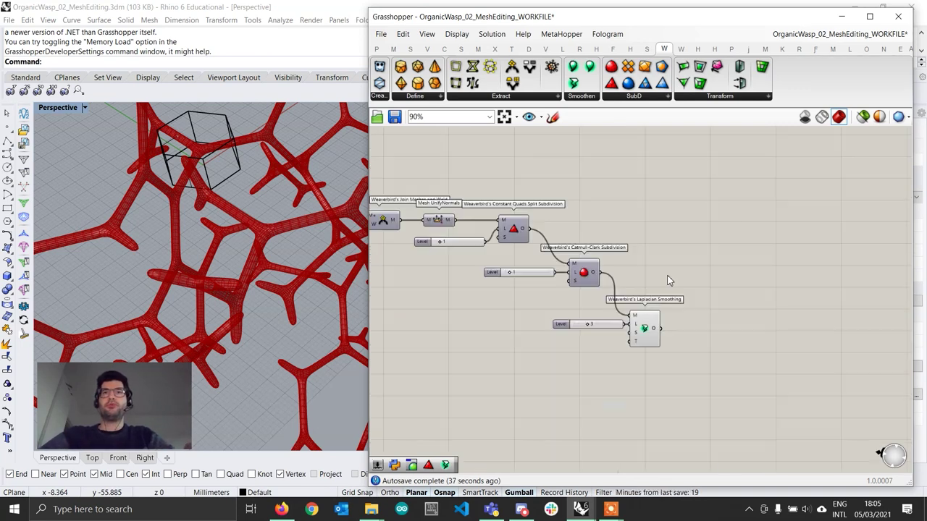
pyautogui.moveTo(523, 295); pyautogui.dragTo(669, 308, button='right')
pyautogui.scroll(10, 490, 310)
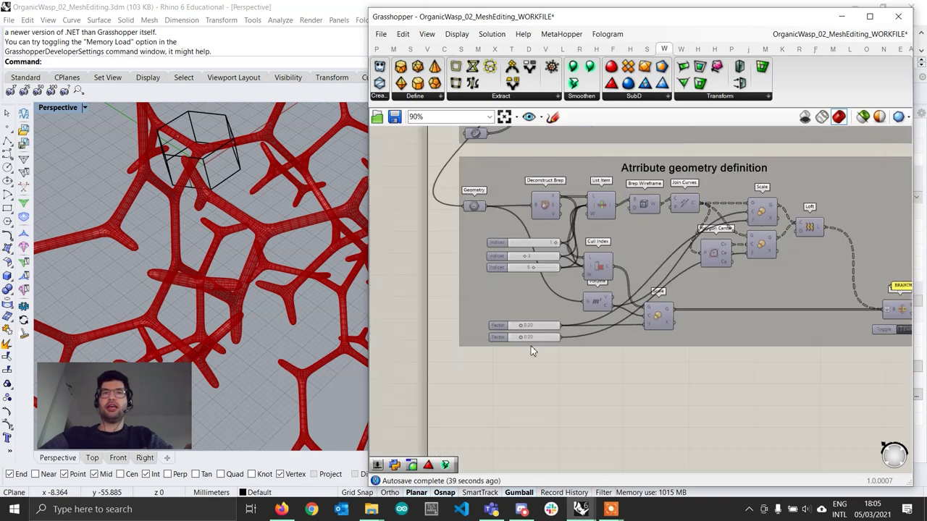
pyautogui.doubleClick(557, 305)
pyautogui.write('.3')
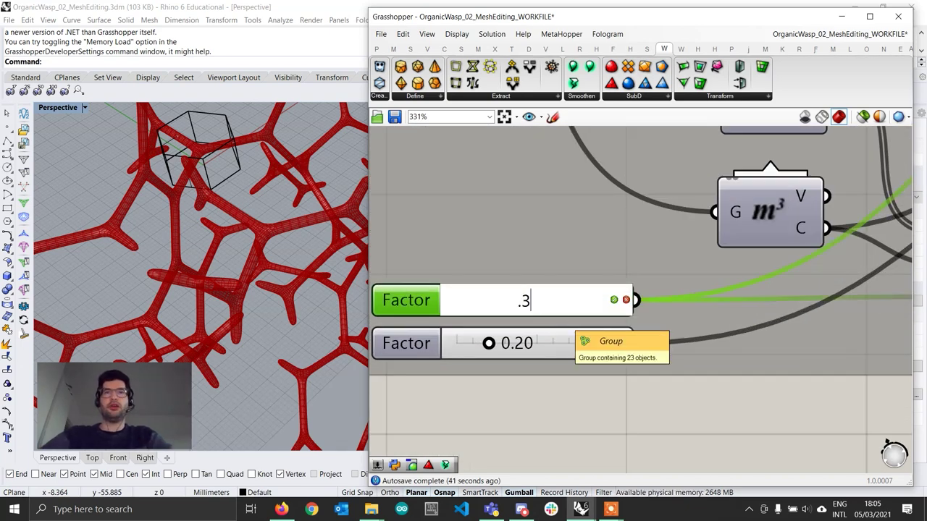
pyautogui.press('Return')
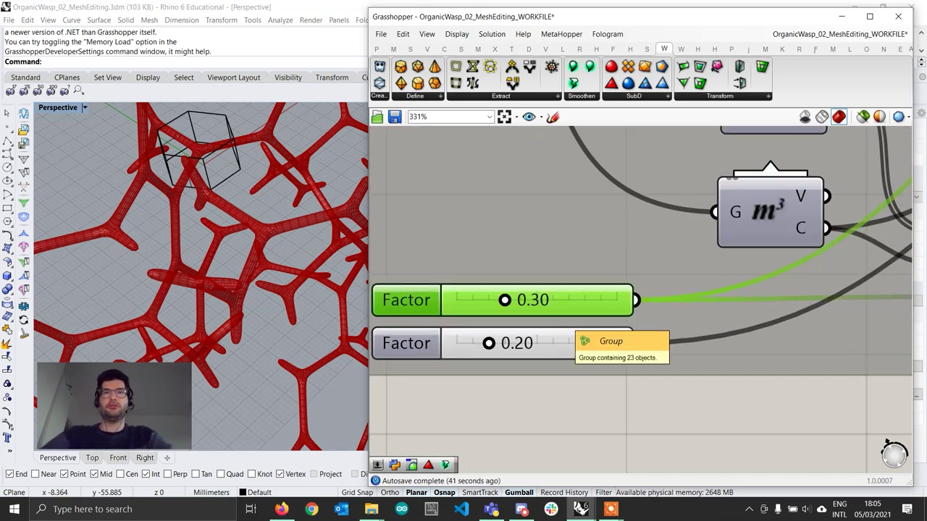
pyautogui.doubleClick(543, 346)
pyautogui.write('.3')
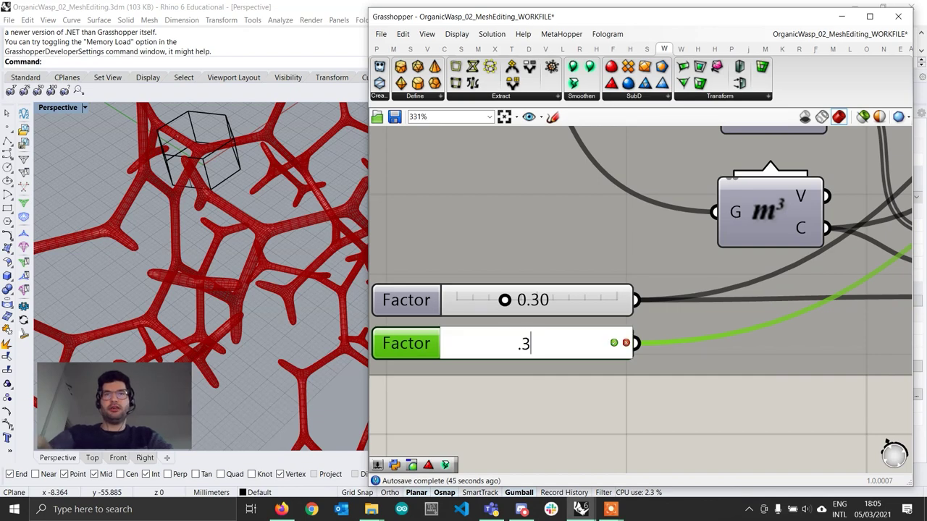
pyautogui.press('Return')
# Reset the stochastic aggregation to rebuild the branches with the 0.30 scale factors.
pyautogui.scroll(-6, 567, 378)
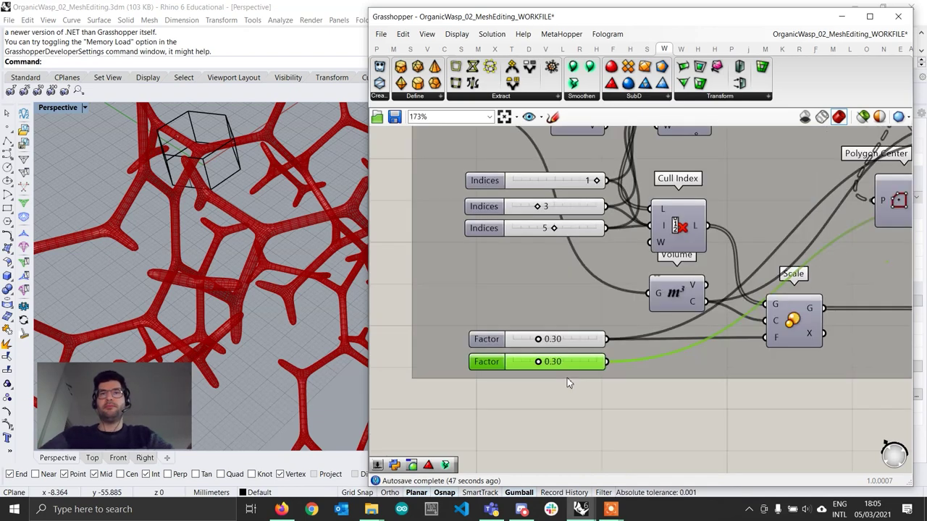
pyautogui.scroll(5, 684, 288)
pyautogui.click(630, 313)
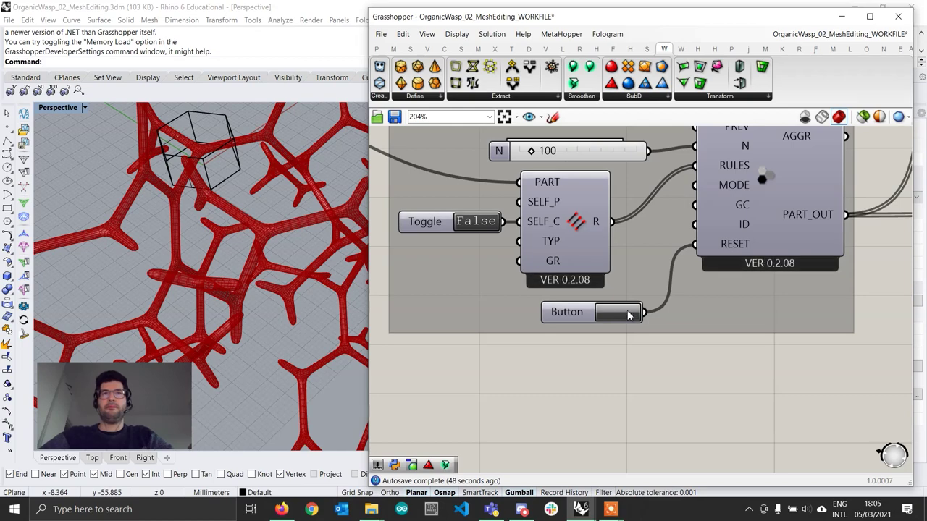
# Reset the stochastic aggregation again to generate a different branch arrangement and inspect the rebuilt structure.
pyautogui.click(630, 316)
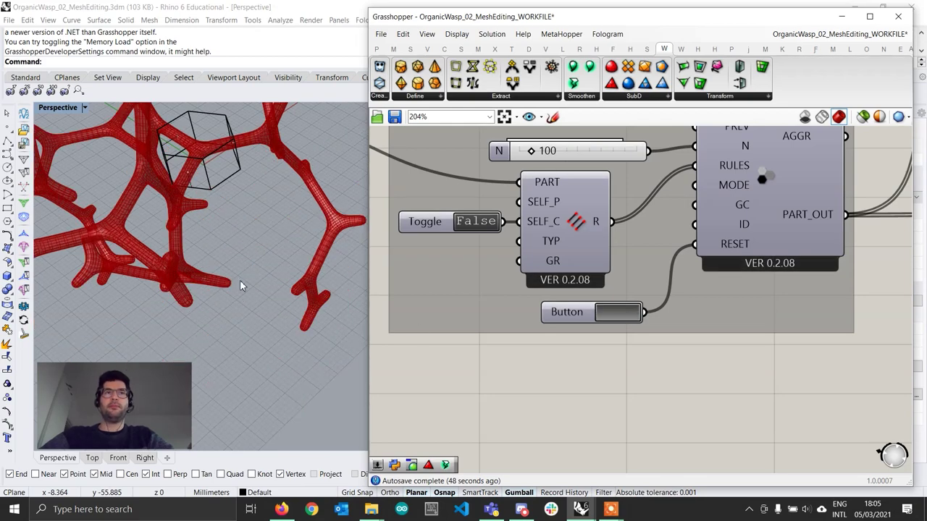
pyautogui.scroll(-5, 281, 299)
pyautogui.moveTo(267, 293); pyautogui.dragTo(355, 233, button='right')
pyautogui.scroll(8, 271, 221)
pyautogui.scroll(-4, 618, 287)
pyautogui.moveTo(615, 287); pyautogui.dragTo(463, 294, button='right')
pyautogui.scroll(2, 731, 316)
pyautogui.moveTo(731, 313); pyautogui.dragTo(378, 281, button='right')
pyautogui.scroll(-2, 378, 281)
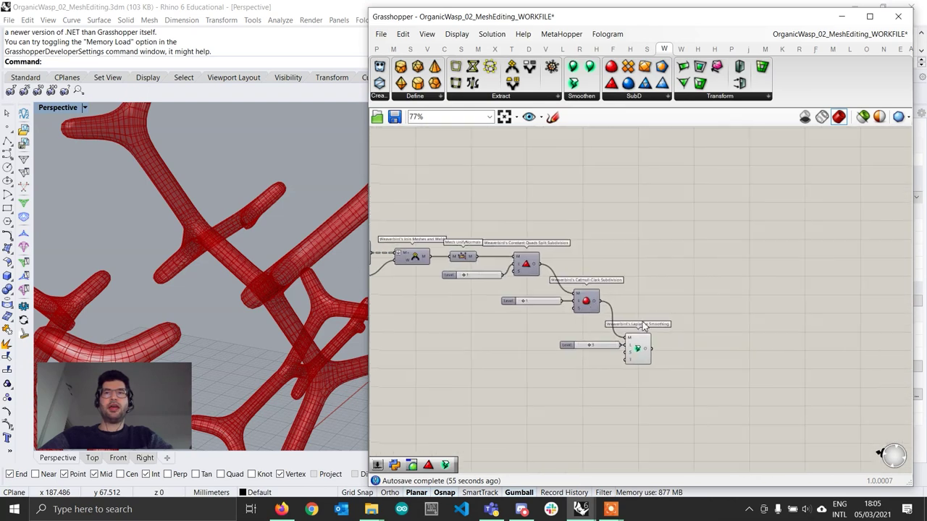
# Shift the Laplacian Smoothing component slightly and add Weaverbird's Picture Frame component beside it.
pyautogui.scroll(4, 643, 327)
pyautogui.moveTo(683, 394); pyautogui.dragTo(417, 301)
pyautogui.click(741, 387)
pyautogui.moveTo(741, 387); pyautogui.dragTo(609, 315, button='right')
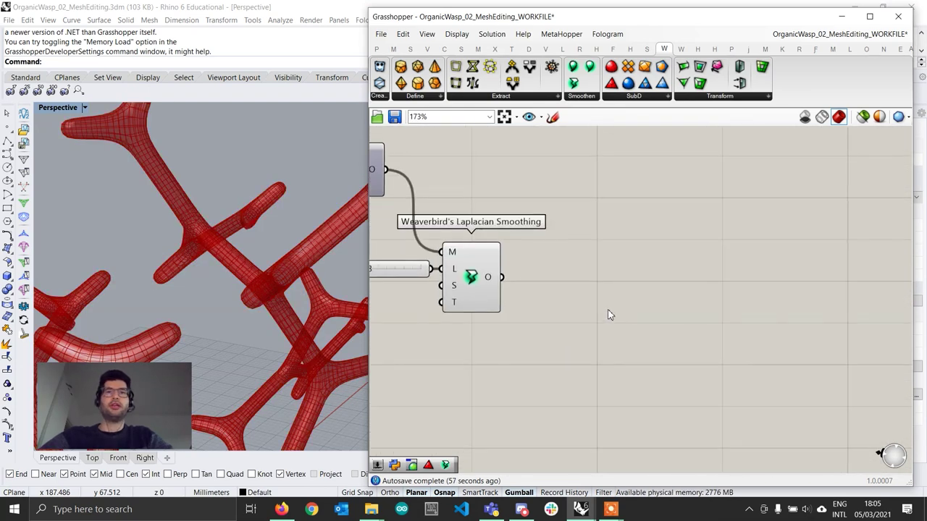
pyautogui.click(481, 290)
pyautogui.moveTo(480, 289); pyautogui.dragTo(495, 290)
pyautogui.moveTo(511, 281)
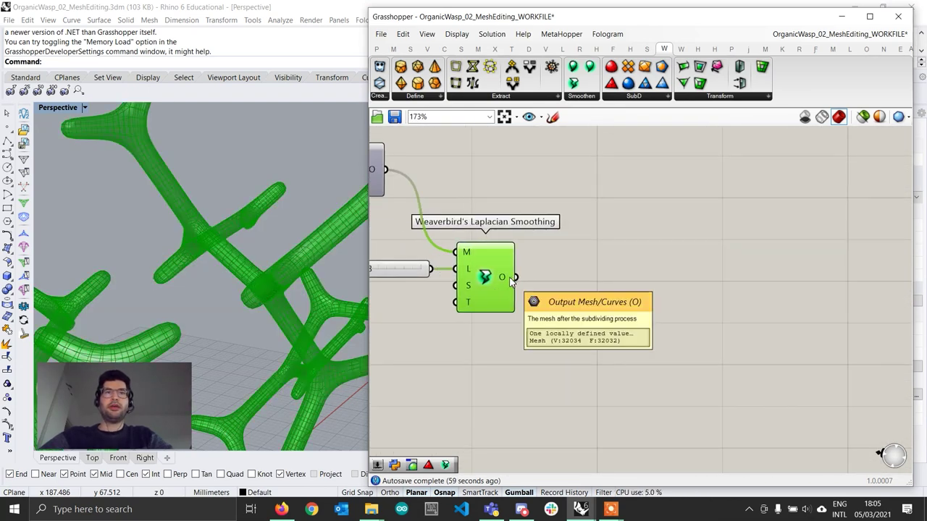
pyautogui.click(723, 97)
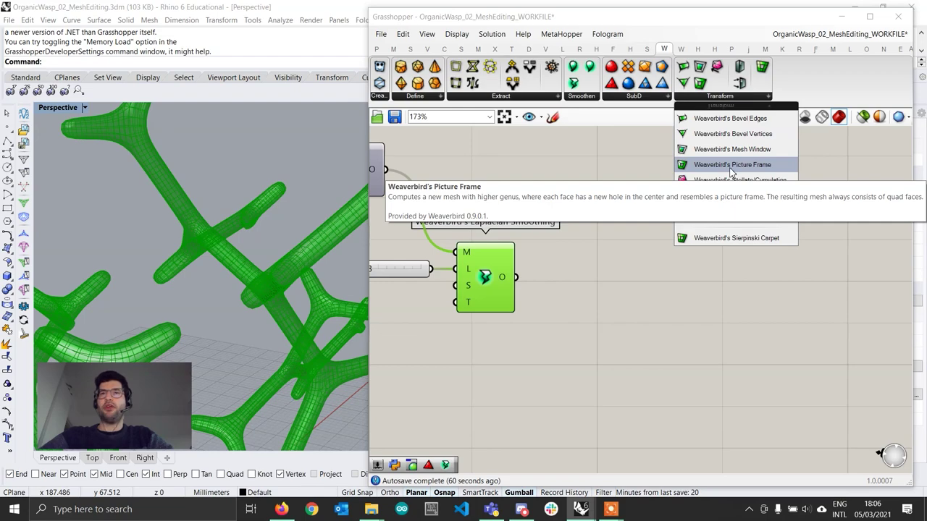
pyautogui.moveTo(732, 171); pyautogui.dragTo(596, 326)
# Examine the mesh face density of the smoothed branches up close, around the joints and along the arms.
pyautogui.moveTo(264, 298); pyautogui.dragTo(223, 251, button='right')
pyautogui.click(745, 242)
pyautogui.scroll(3, 178, 301)
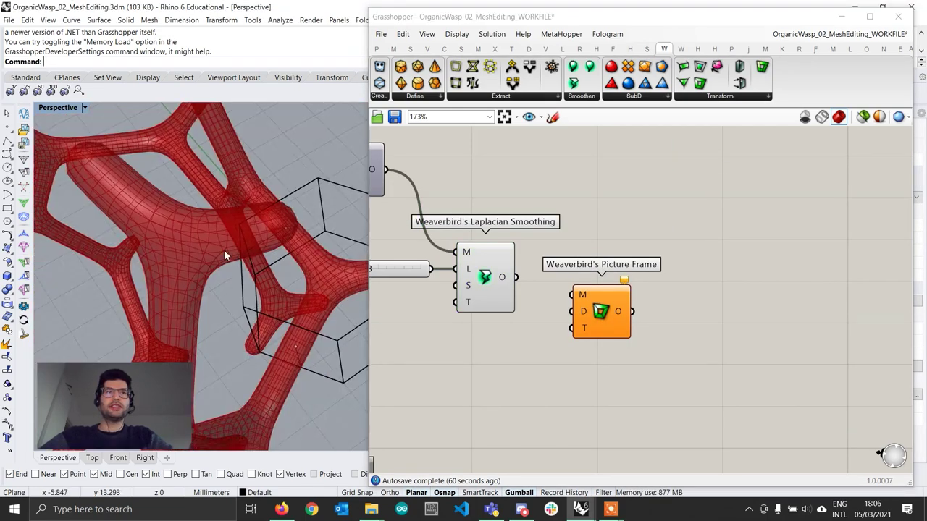
pyautogui.scroll(3, 203, 236)
pyautogui.scroll(3, 181, 236)
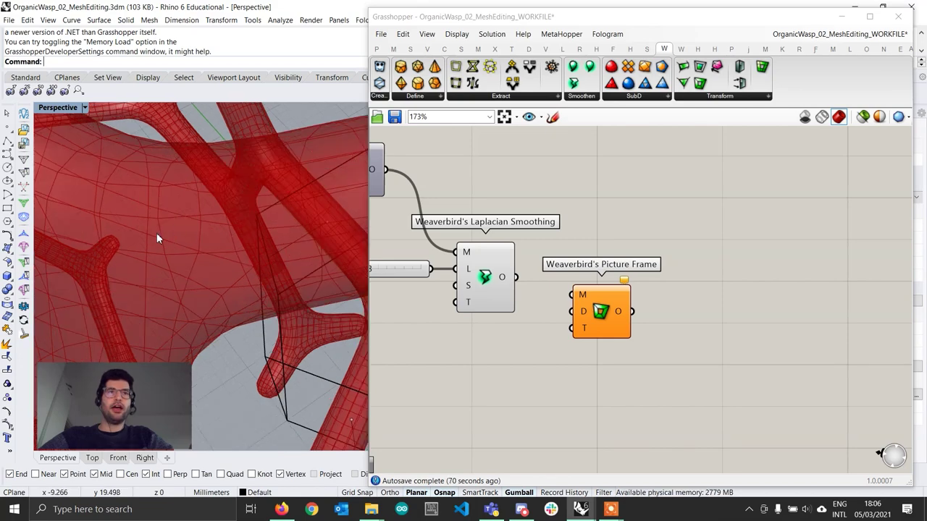
pyautogui.moveTo(157, 234); pyautogui.dragTo(225, 207, button='right')
pyautogui.scroll(-4, 227, 208)
# Set the Level of the Constant Quads Split Subdivision to 0 and inspect the coarser branch mesh.
pyautogui.moveTo(509, 297); pyautogui.dragTo(595, 289, button='right')
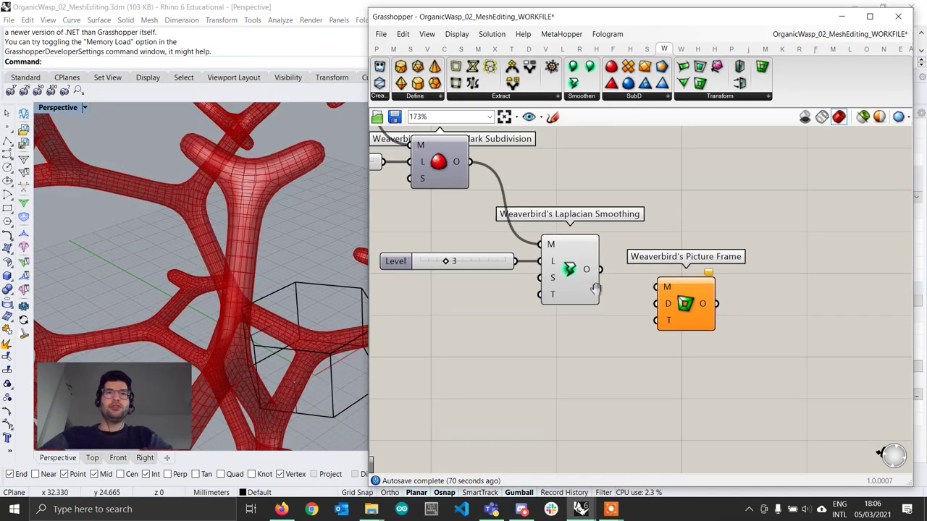
pyautogui.scroll(-3, 572, 297)
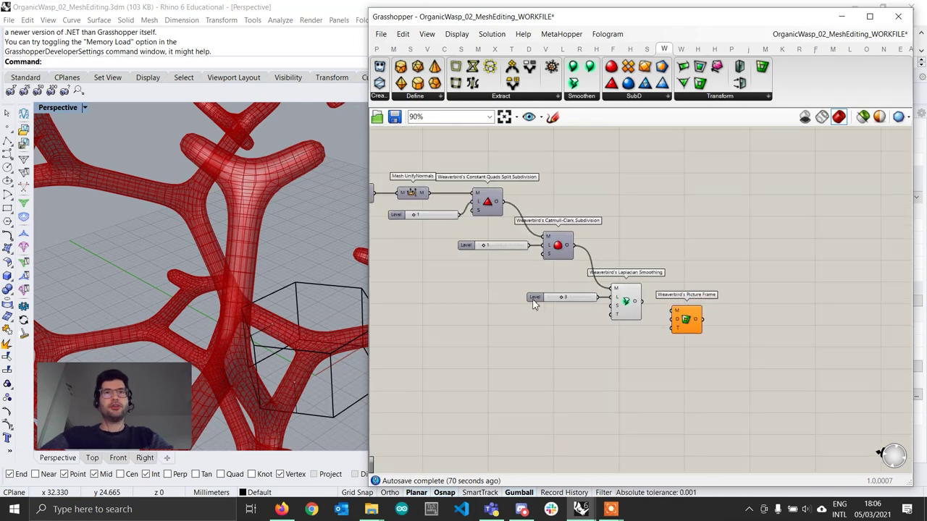
pyautogui.scroll(4, 403, 217)
pyautogui.doubleClick(460, 215)
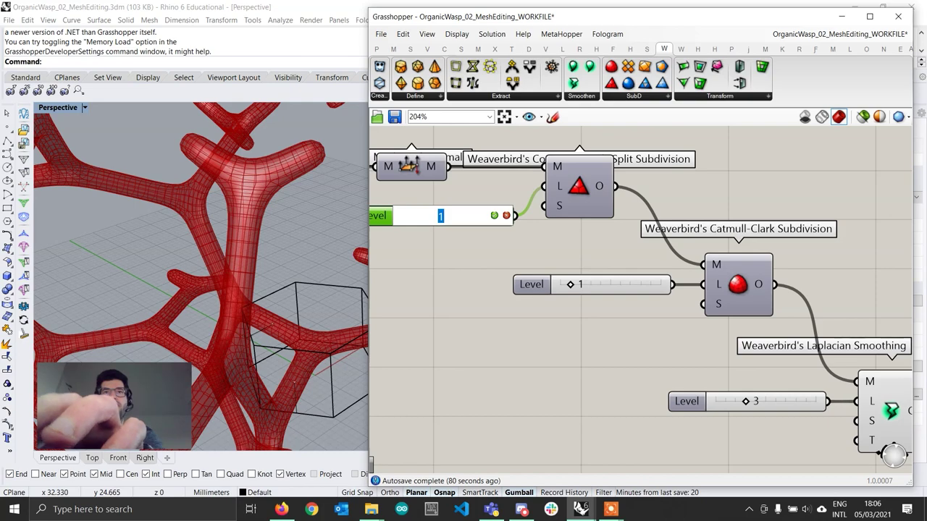
pyautogui.write('0')
pyautogui.press('Return')
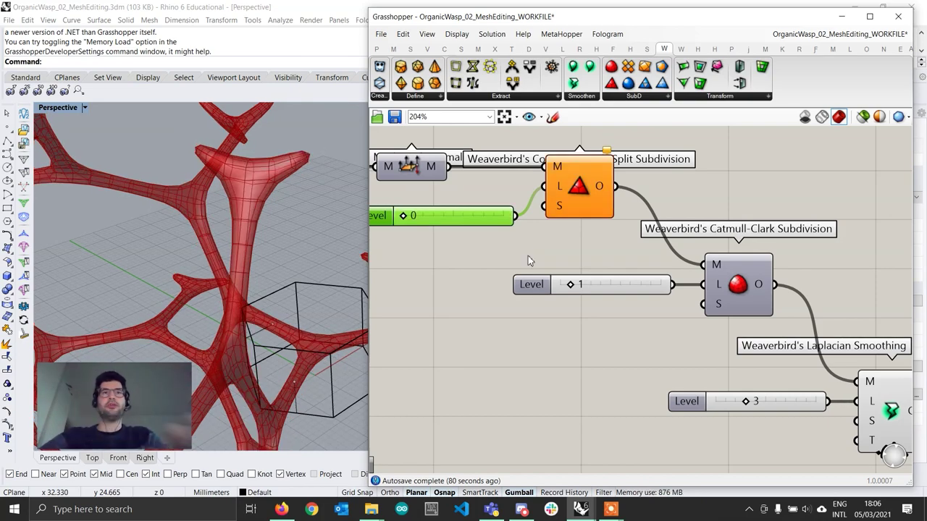
pyautogui.scroll(-6, 285, 283)
pyautogui.moveTo(286, 283); pyautogui.dragTo(232, 262, button='right')
pyautogui.scroll(5, 220, 257)
pyautogui.scroll(3, 220, 257)
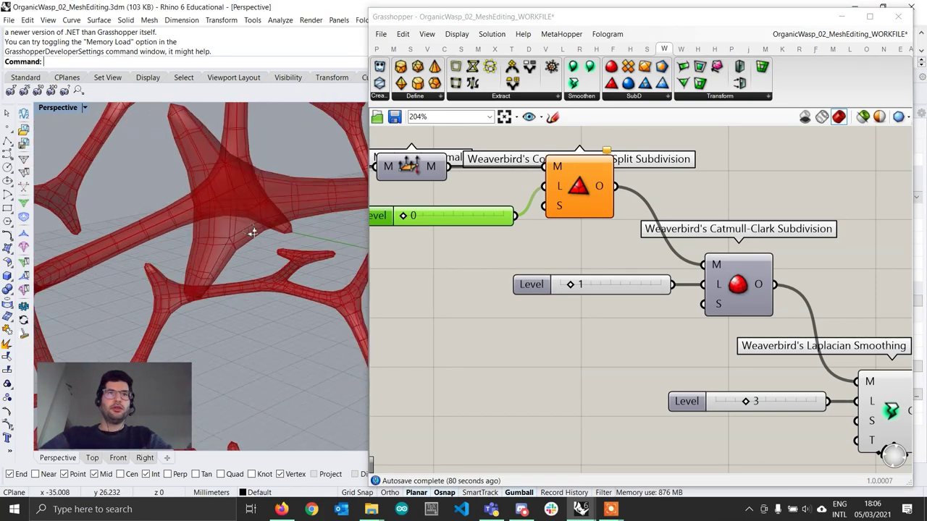
pyautogui.scroll(-6, 196, 217)
pyautogui.moveTo(196, 217); pyautogui.dragTo(231, 265, button='right')
# Connect the Laplacian Smoothing output to Picture Frame's mesh input and inspect the framed faces up close.
pyautogui.moveTo(654, 307); pyautogui.dragTo(466, 263, button='right')
pyautogui.scroll(-5, 467, 263)
pyautogui.scroll(7, 639, 316)
pyautogui.moveTo(455, 292); pyautogui.dragTo(573, 317)
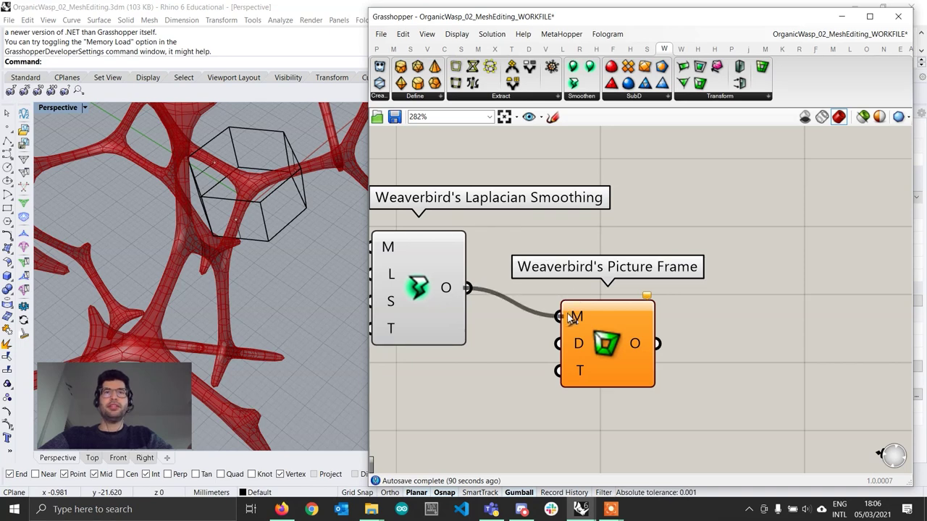
pyautogui.scroll(-4, 625, 328)
pyautogui.moveTo(619, 337); pyautogui.dragTo(617, 353)
pyautogui.moveTo(326, 313); pyautogui.dragTo(290, 257, button='right')
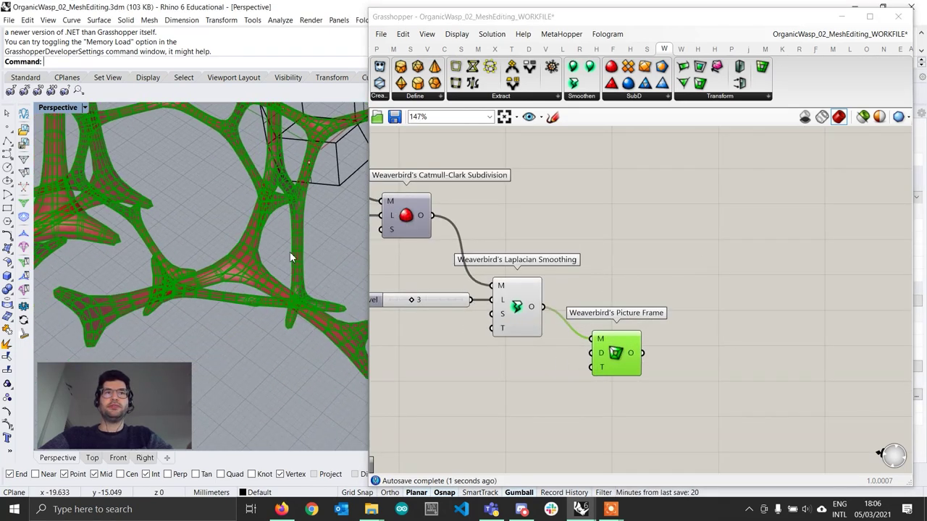
pyautogui.scroll(3, 245, 281)
pyautogui.scroll(3, 317, 313)
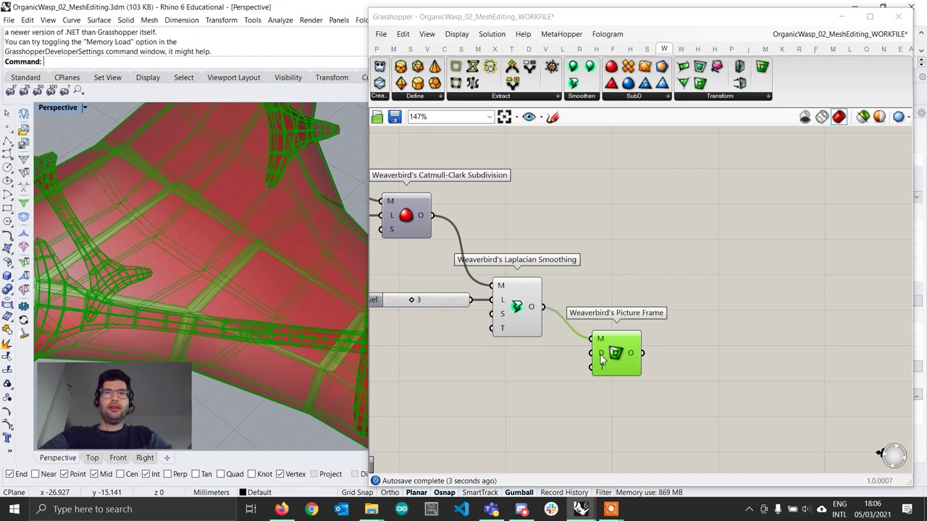
# Add a number slider to Picture Frame's Distance input and set it to 18.
pyautogui.moveTo(600, 359)
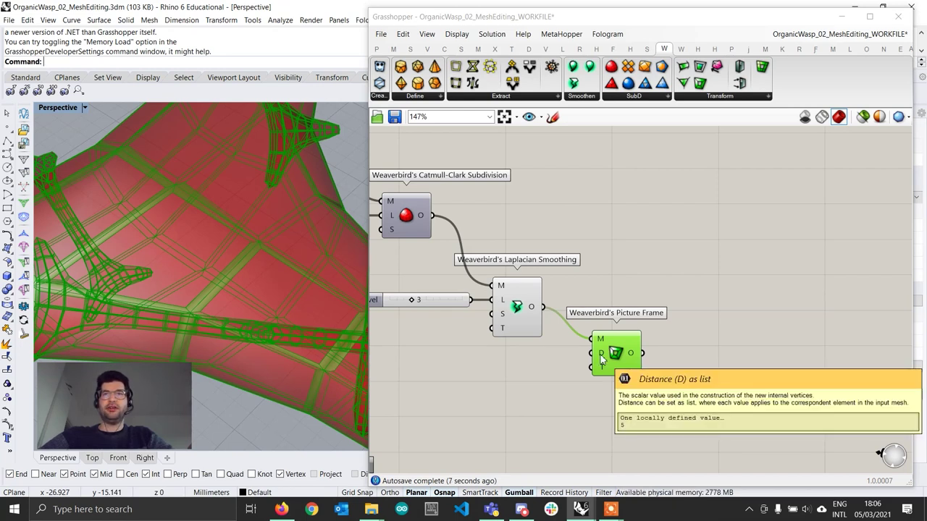
pyautogui.doubleClick(532, 370)
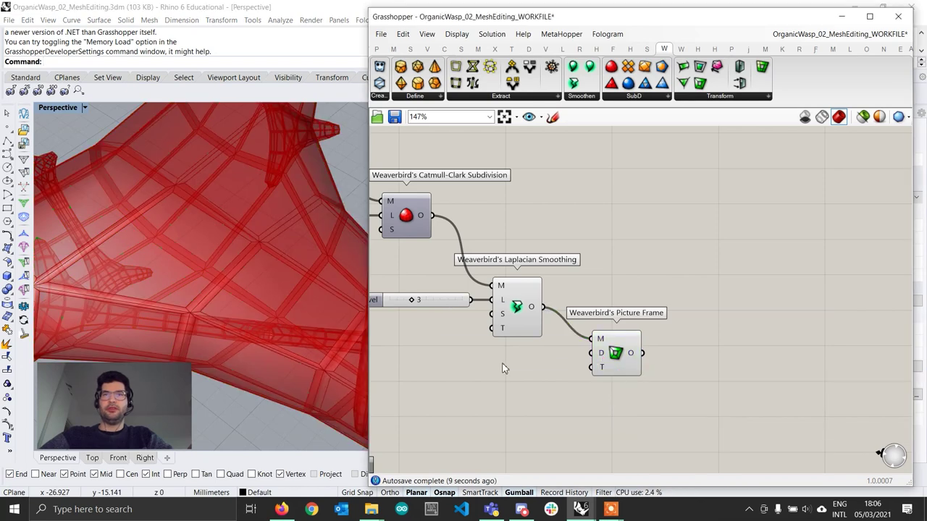
pyautogui.write('12')
pyautogui.press('Return')
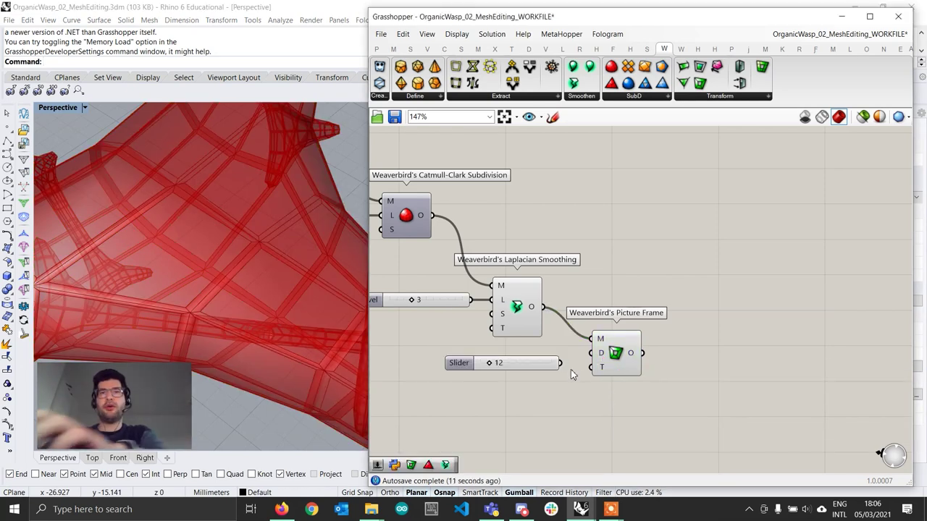
pyautogui.moveTo(543, 363); pyautogui.dragTo(504, 360)
pyautogui.scroll(-12, 229, 264)
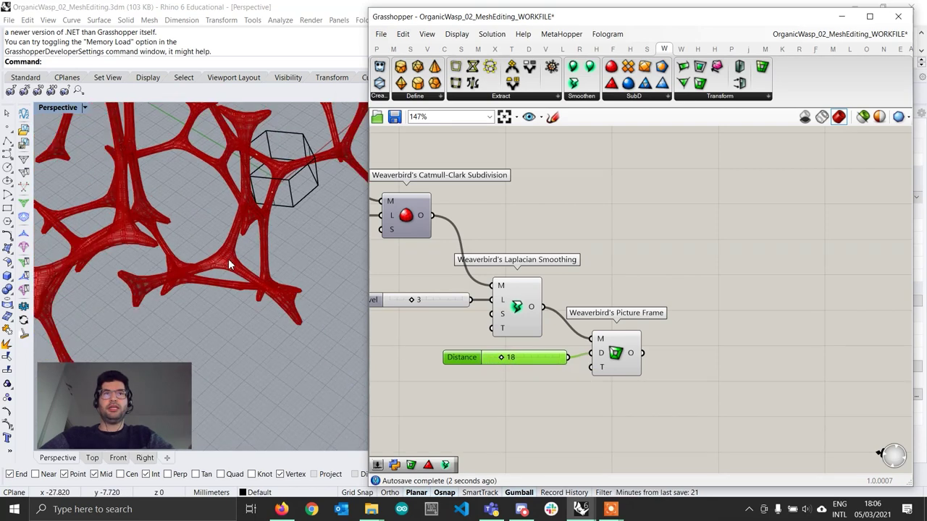
# Turn off the preview of Laplacian Smoothing and inspect the perforated Picture Frame mesh on its own.
pyautogui.moveTo(228, 261); pyautogui.dragTo(239, 271, button='right')
pyautogui.moveTo(533, 318); pyautogui.dragTo(558, 320, button='right')
pyautogui.click(539, 312)
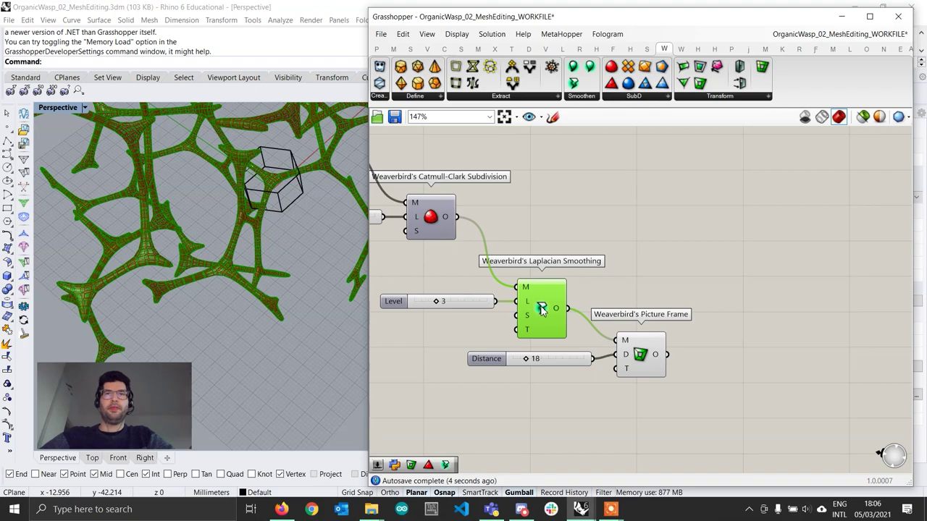
pyautogui.rightClick(542, 309)
pyautogui.click(569, 328)
pyautogui.click(570, 328)
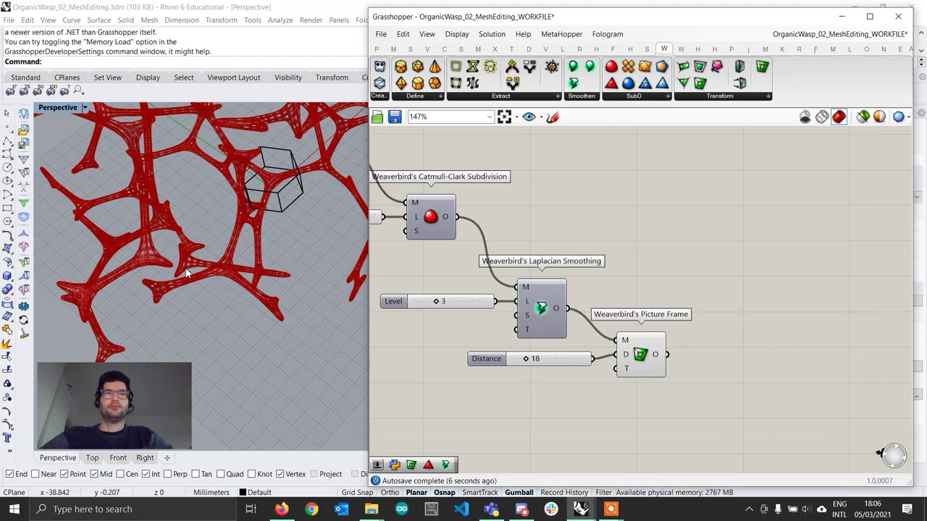
pyautogui.scroll(5, 186, 269)
pyautogui.moveTo(186, 268); pyautogui.dragTo(275, 285, button='right')
pyautogui.moveTo(668, 367); pyautogui.dragTo(665, 372)
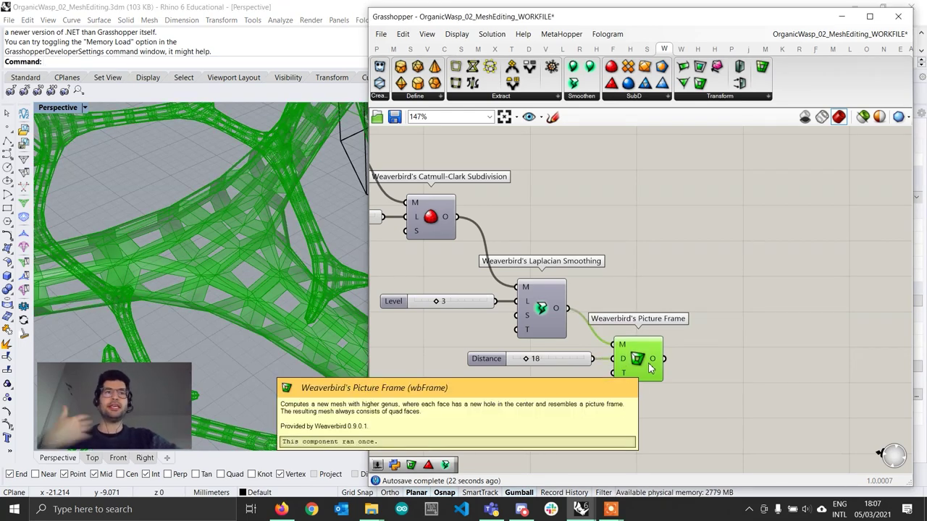
# Add a second Weaverbird's Catmull-Clark Subdivision and feed it the Picture Frame output mesh.
pyautogui.moveTo(707, 365); pyautogui.dragTo(659, 370, button='right')
pyautogui.click(671, 372)
pyautogui.click(634, 96)
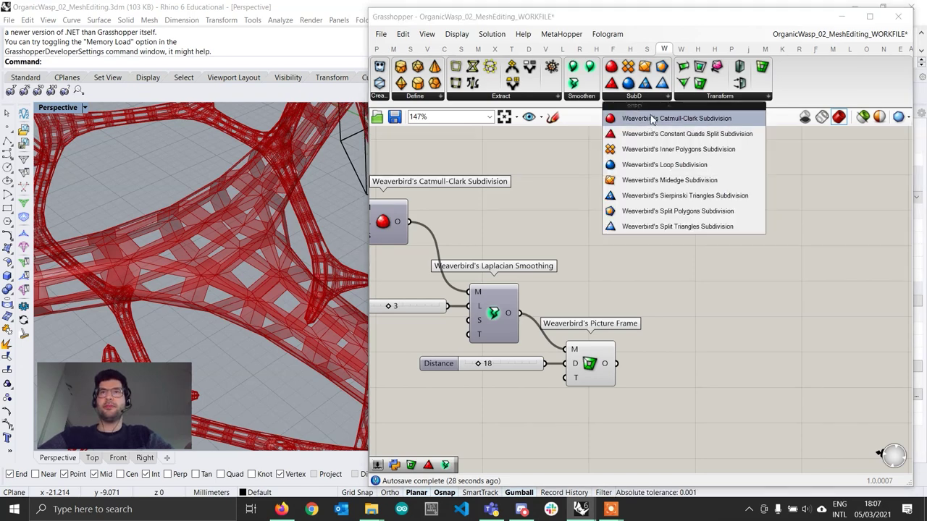
pyautogui.click(651, 119)
pyautogui.click(673, 385)
pyautogui.scroll(2, 692, 404)
pyautogui.moveTo(668, 386); pyautogui.dragTo(687, 318, button='right')
pyautogui.moveTo(688, 321); pyautogui.dragTo(689, 349)
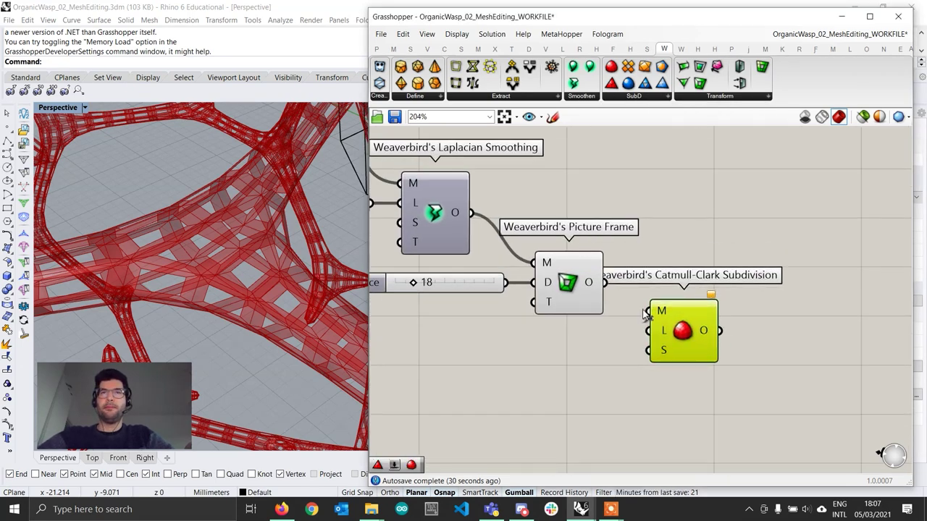
pyautogui.moveTo(659, 317); pyautogui.dragTo(659, 312)
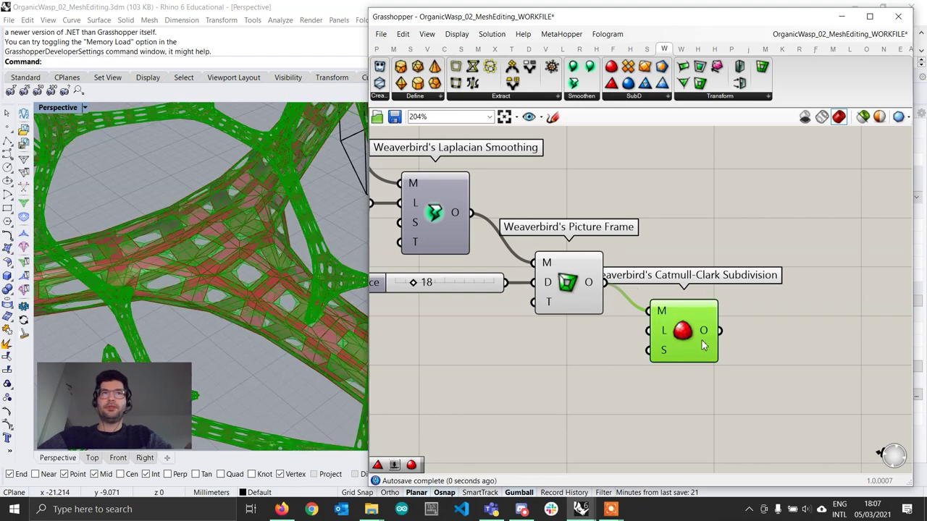
pyautogui.moveTo(702, 341); pyautogui.dragTo(701, 343)
# Turn off the preview of Picture Frame so only the Catmull-Clark result is displayed.
pyautogui.click(571, 279)
pyautogui.rightClick(568, 276)
pyautogui.click(587, 298)
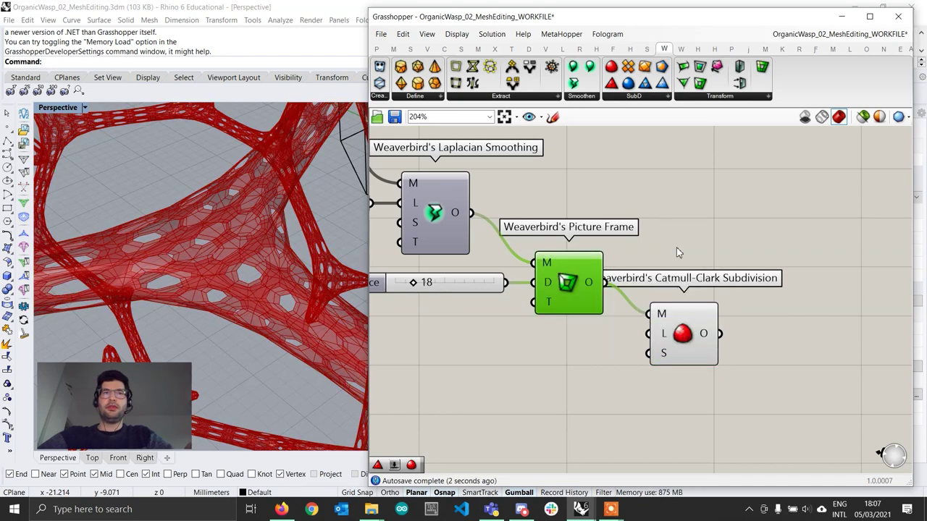
pyautogui.click(677, 250)
# Examine the subdivided perforated branches, both the rounded openings up close and the whole structure.
pyautogui.scroll(-3, 286, 269)
pyautogui.moveTo(285, 269); pyautogui.dragTo(202, 300, button='right')
pyautogui.scroll(5, 159, 304)
pyautogui.moveTo(146, 305); pyautogui.dragTo(232, 300, button='right')
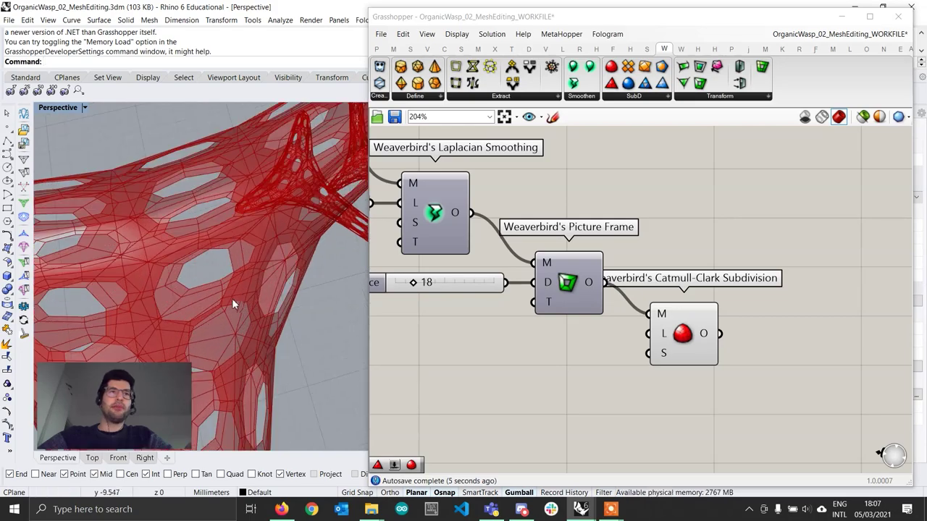
pyautogui.scroll(-6, 209, 286)
pyautogui.moveTo(171, 268); pyautogui.dragTo(221, 277, button='right')
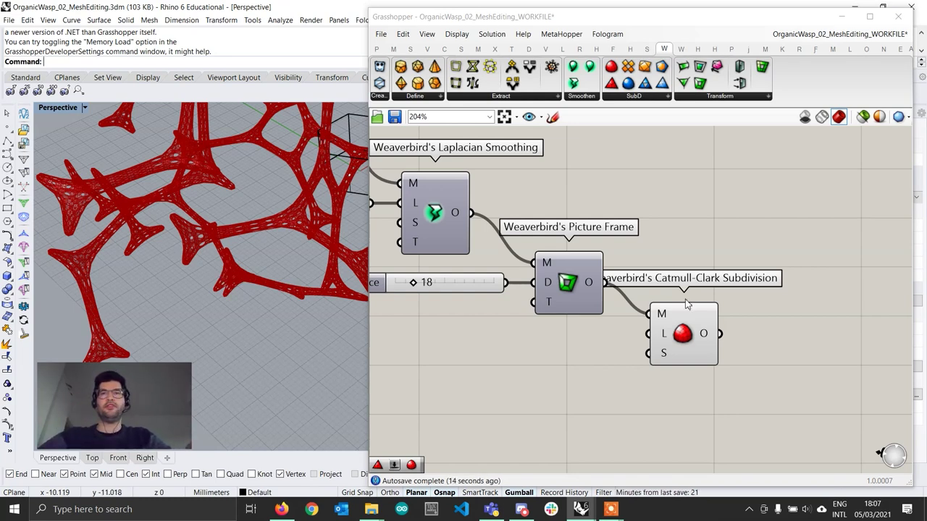
pyautogui.moveTo(703, 337)
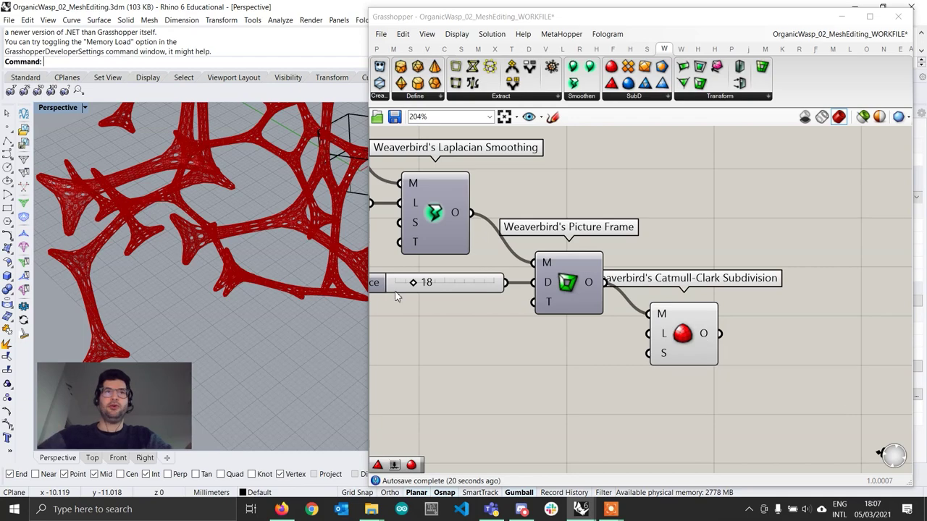
pyautogui.scroll(-8, 307, 259)
pyautogui.moveTo(267, 269); pyautogui.dragTo(294, 214, button='right')
pyautogui.scroll(10, 290, 232)
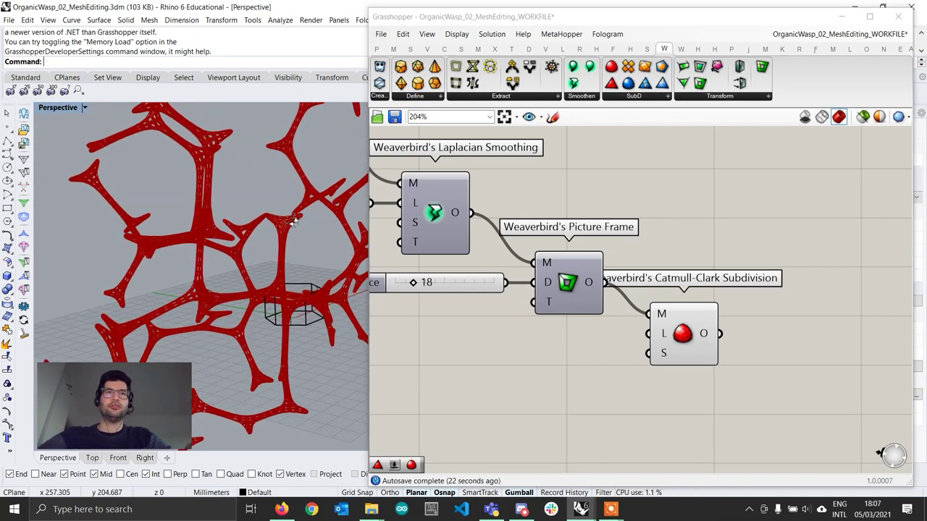
pyautogui.scroll(-3, 282, 261)
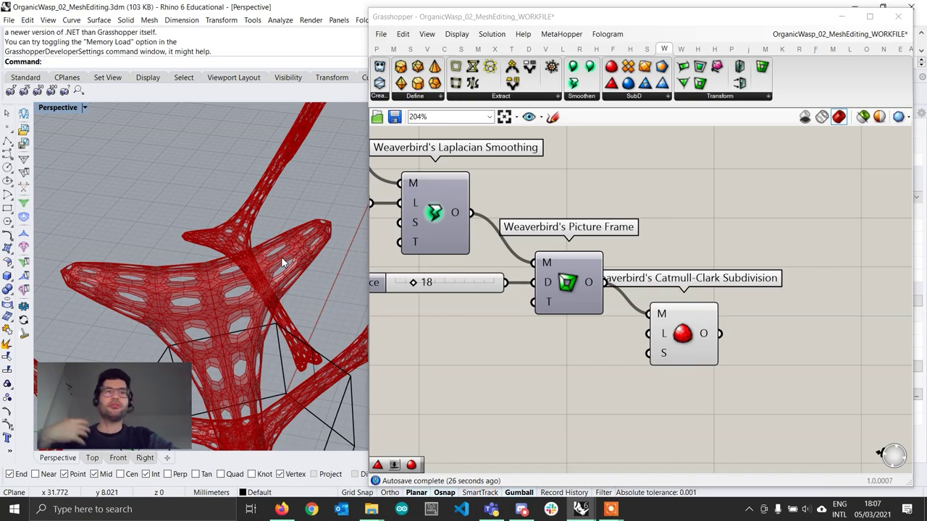
pyautogui.scroll(-6, 225, 232)
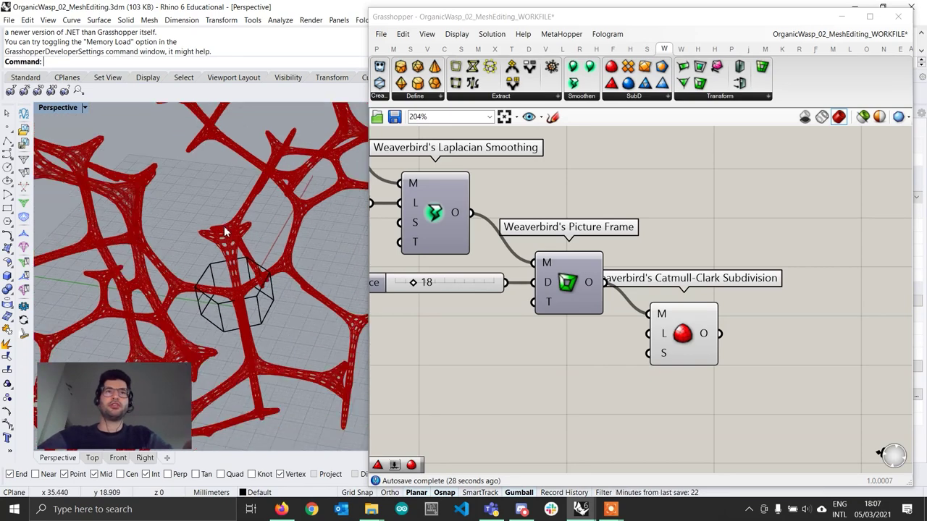
pyautogui.scroll(10, 226, 232)
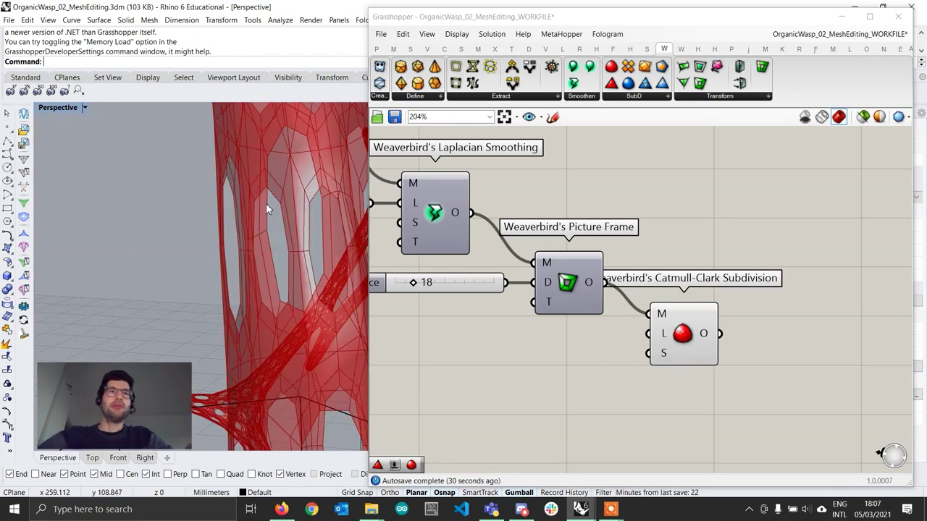
pyautogui.scroll(-5, 252, 258)
pyautogui.moveTo(257, 261); pyautogui.dragTo(246, 242, button='right')
# Move the second Catmull-Clark Subdivision component slightly closer to Picture Frame on the canvas.
pyautogui.moveTo(779, 341); pyautogui.dragTo(660, 353, button='right')
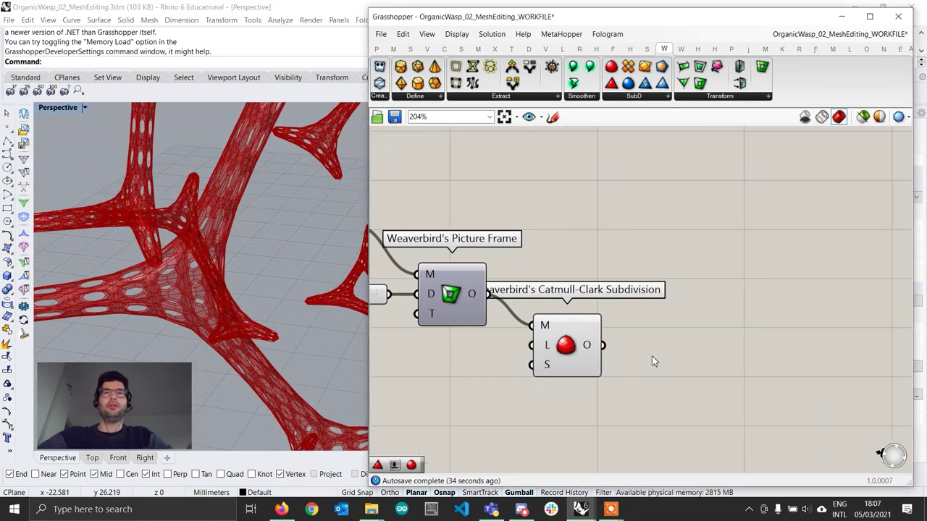
pyautogui.moveTo(586, 349); pyautogui.dragTo(578, 337)
pyautogui.click(689, 355)
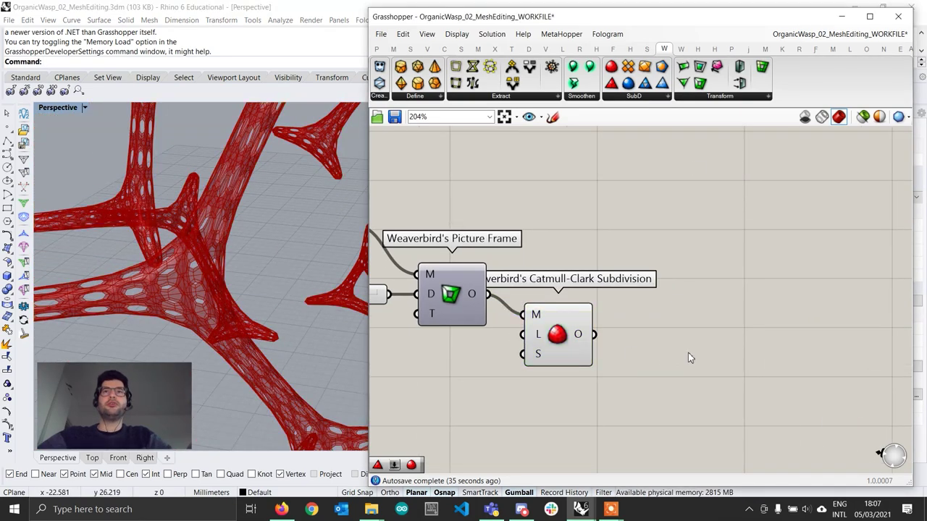
# Place a Weaverbird's Mesh Thicken component after the second Catmull-Clark Subdivision on the canvas.
pyautogui.click(725, 98)
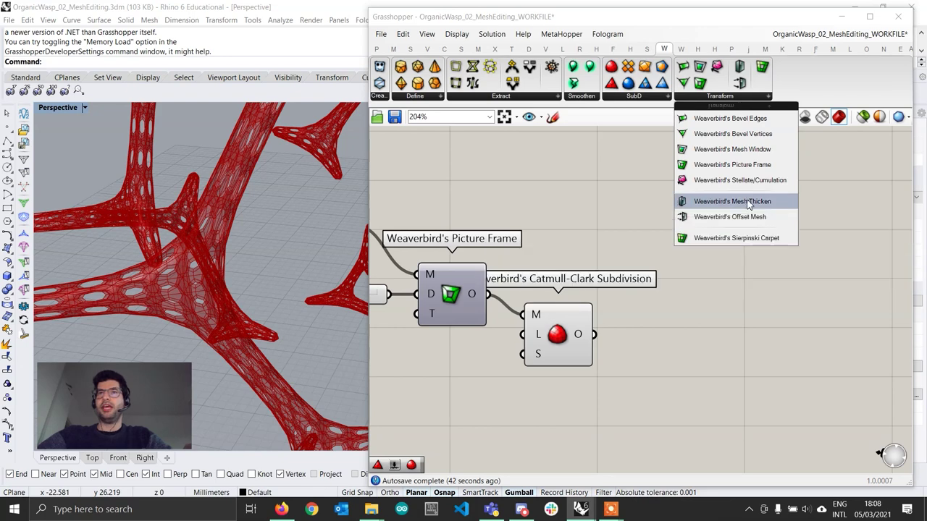
pyautogui.moveTo(741, 205); pyautogui.dragTo(720, 368)
pyautogui.scroll(1, 719, 370)
pyautogui.moveTo(715, 371); pyautogui.dragTo(718, 267, button='right')
pyautogui.moveTo(708, 271); pyautogui.dragTo(691, 295)
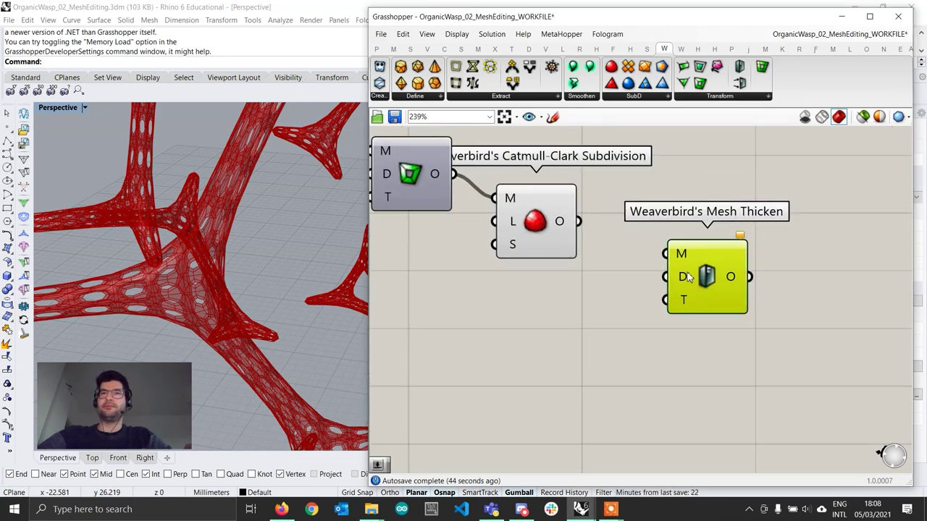
# Feed Mesh Thicken the second Catmull-Clark output mesh and a new 0.25 number slider as its distance.
pyautogui.moveTo(685, 281)
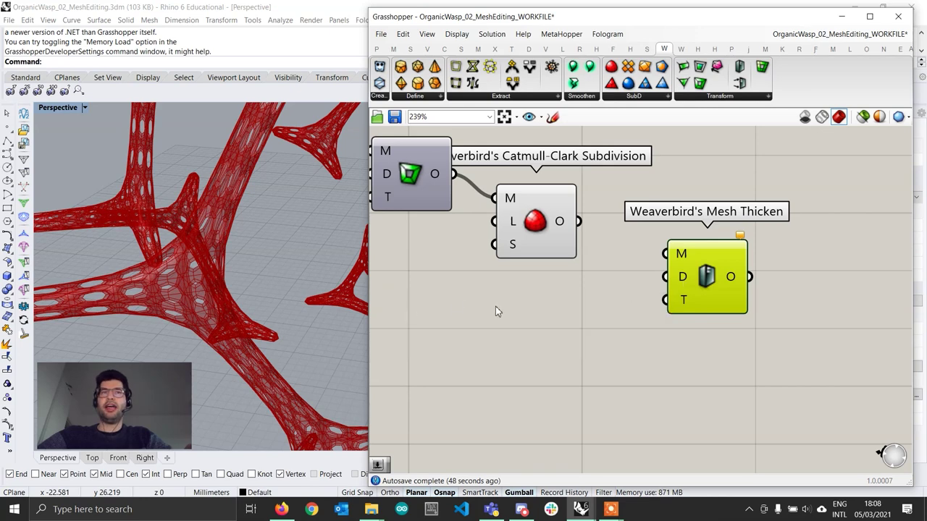
pyautogui.doubleClick(496, 306)
pyautogui.write('0.')
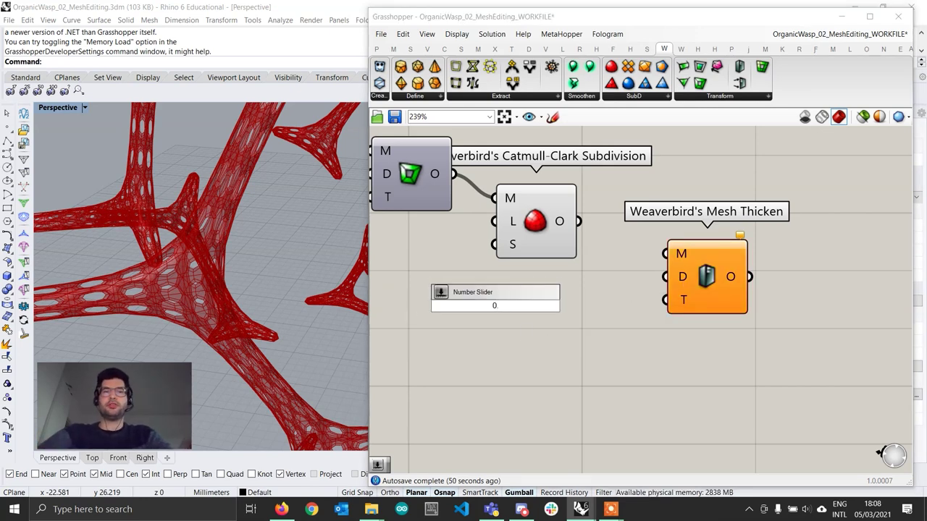
pyautogui.write('25')
pyautogui.press('Return')
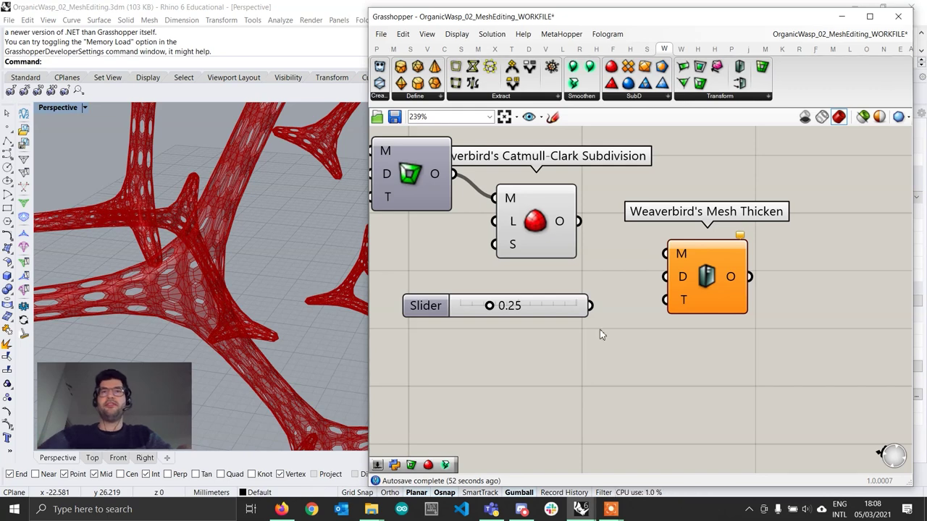
pyautogui.moveTo(590, 305); pyautogui.dragTo(665, 277)
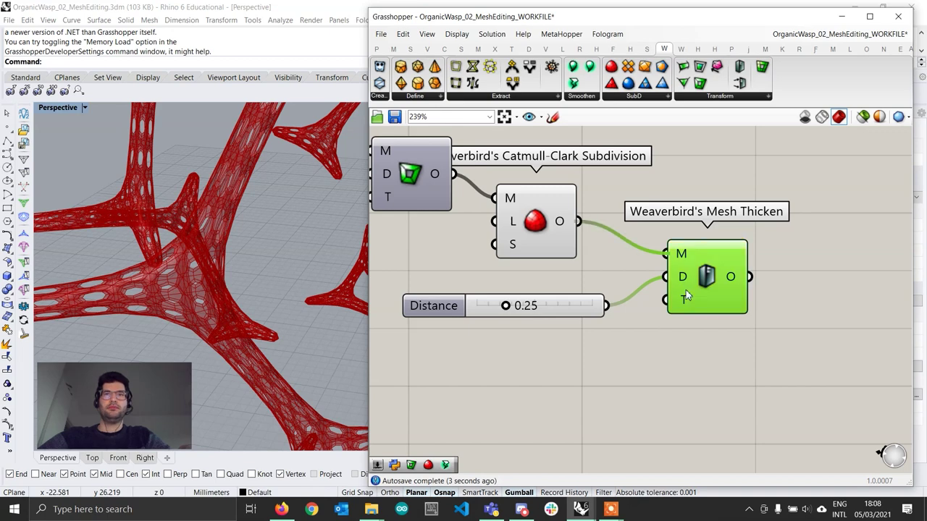
pyautogui.moveTo(709, 293); pyautogui.dragTo(711, 260)
# Turn off the preview of the second Catmull-Clark Subdivision so only the thickened mesh is displayed.
pyautogui.click(540, 223)
pyautogui.rightClick(539, 224)
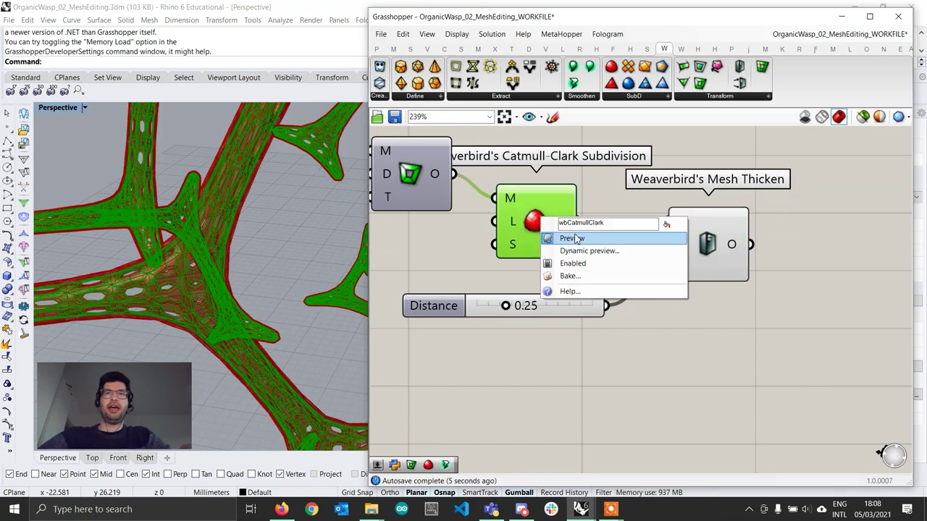
pyautogui.click(575, 239)
# Examine the thickened branches and the wall depth around their openings up close.
pyautogui.click(719, 261)
pyautogui.moveTo(198, 278); pyautogui.dragTo(291, 238, button='right')
pyautogui.scroll(3, 154, 253)
pyautogui.scroll(4, 292, 238)
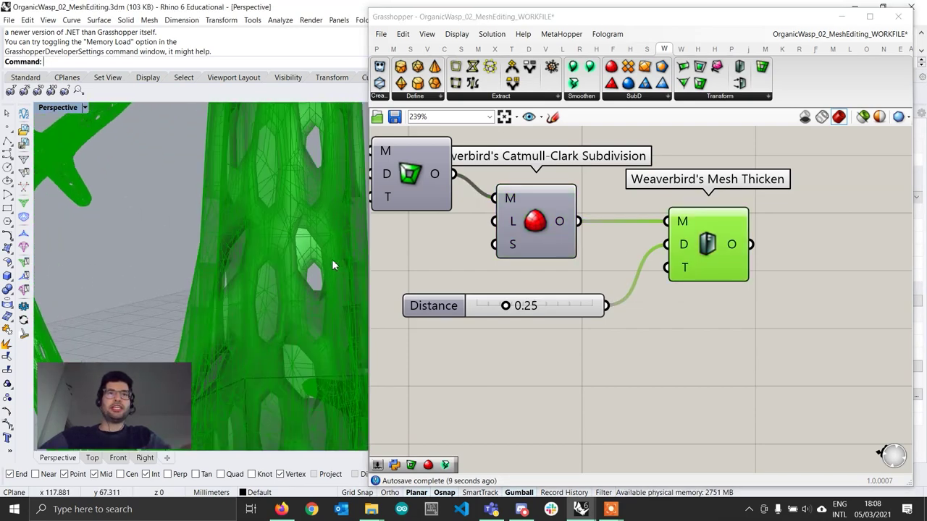
pyautogui.moveTo(333, 265); pyautogui.dragTo(170, 337, button='right')
pyautogui.click(682, 347)
pyautogui.scroll(-5, 211, 248)
pyautogui.scroll(7, 258, 288)
pyautogui.moveTo(257, 288); pyautogui.dragTo(251, 310, button='right')
pyautogui.scroll(3, 349, 338)
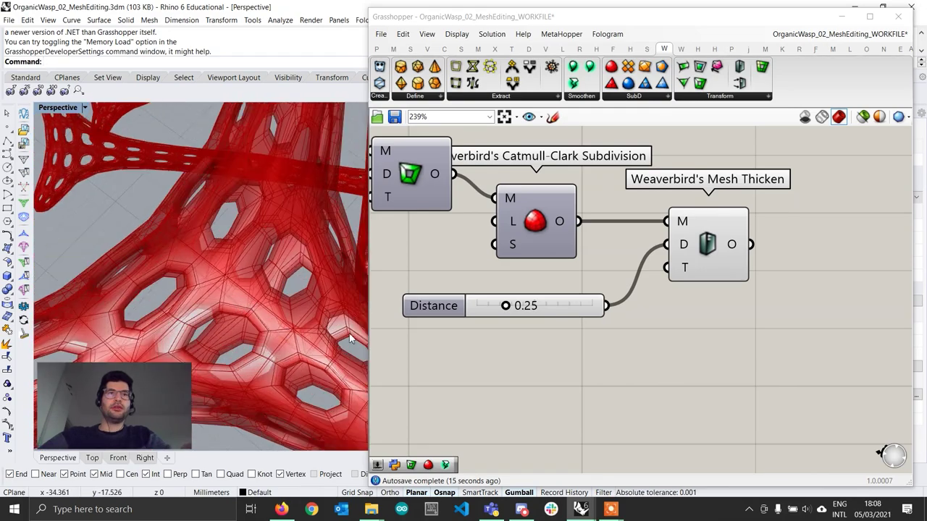
# Add a Weaverbird's Laplacian Smoothing after Mesh Thicken and feed it the thickened mesh.
pyautogui.moveTo(515, 277); pyautogui.dragTo(652, 292, button='right')
pyautogui.moveTo(676, 252); pyautogui.dragTo(687, 257)
pyautogui.moveTo(733, 309); pyautogui.dragTo(523, 314, button='right')
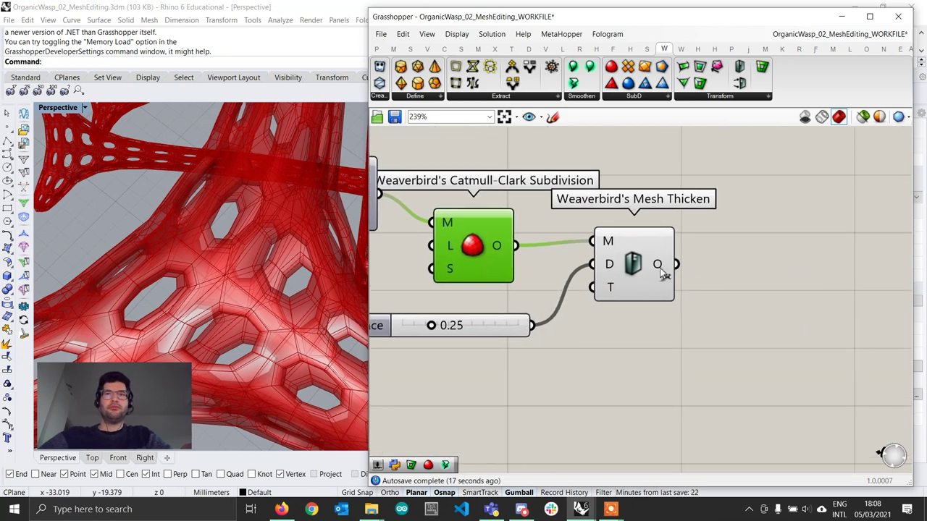
pyautogui.click(650, 272)
pyautogui.scroll(-2, 724, 311)
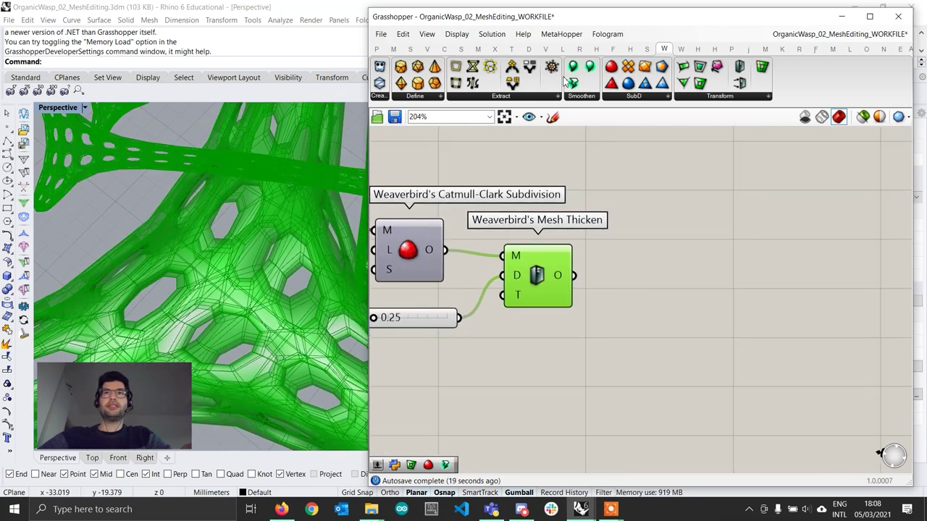
pyautogui.moveTo(638, 332); pyautogui.dragTo(636, 329)
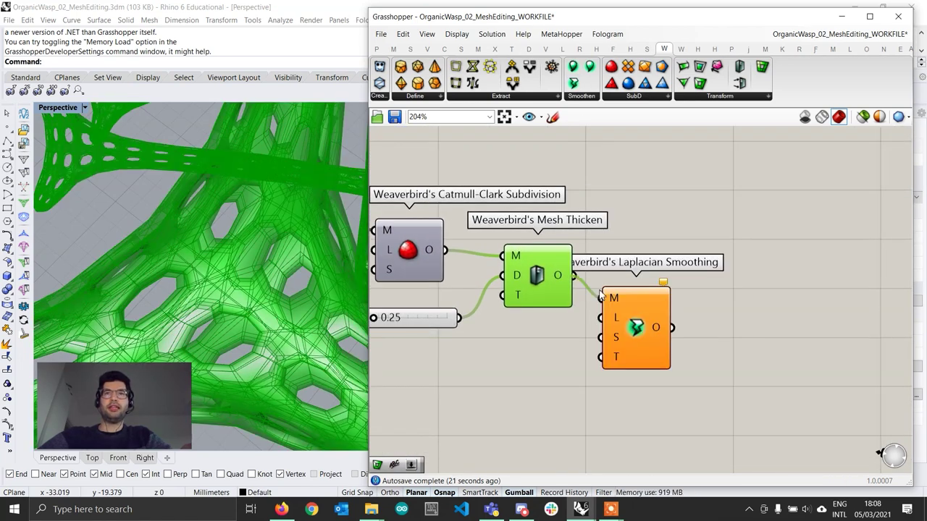
pyautogui.click(636, 327)
pyautogui.scroll(-1, 638, 322)
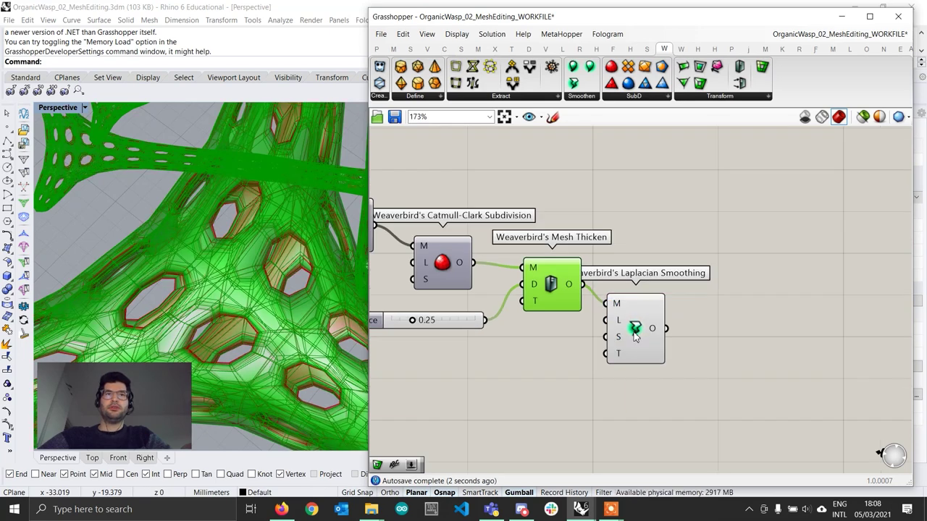
pyautogui.click(520, 353)
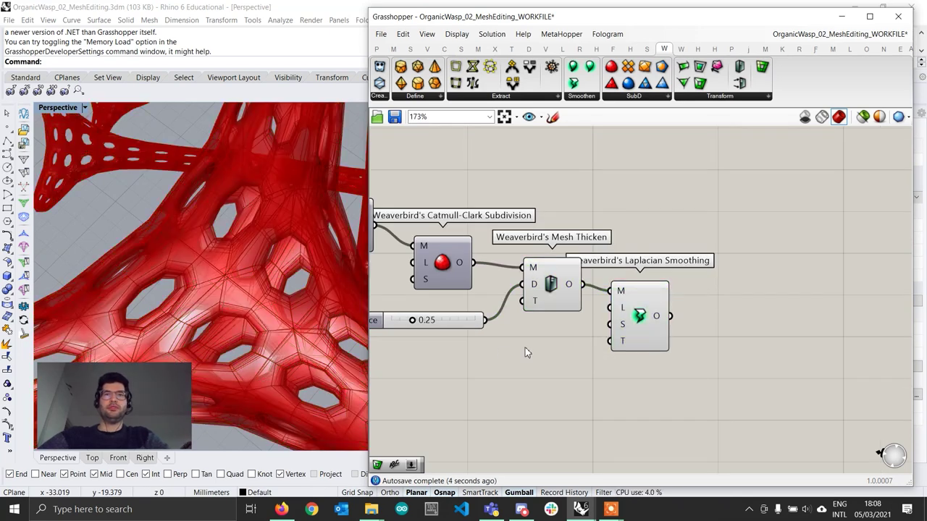
# Turn off the preview of Mesh Thicken, nudge the Laplacian Smoothing component up, and view the whole smoothed structure.
pyautogui.click(551, 288)
pyautogui.rightClick(552, 290)
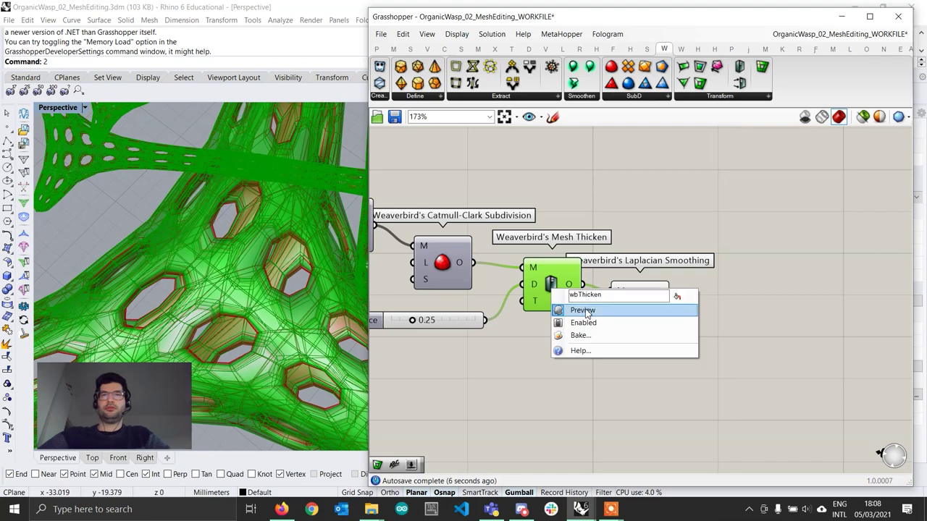
pyautogui.click(572, 309)
pyautogui.moveTo(660, 316); pyautogui.dragTo(659, 310)
pyautogui.click(769, 335)
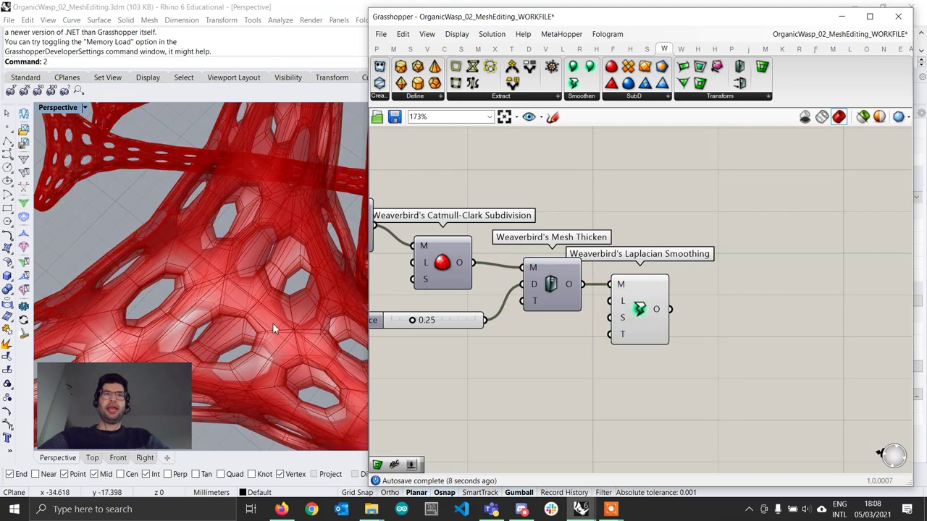
pyautogui.scroll(-12, 267, 282)
pyautogui.moveTo(260, 255); pyautogui.dragTo(260, 227, button='right')
pyautogui.scroll(-3, 260, 228)
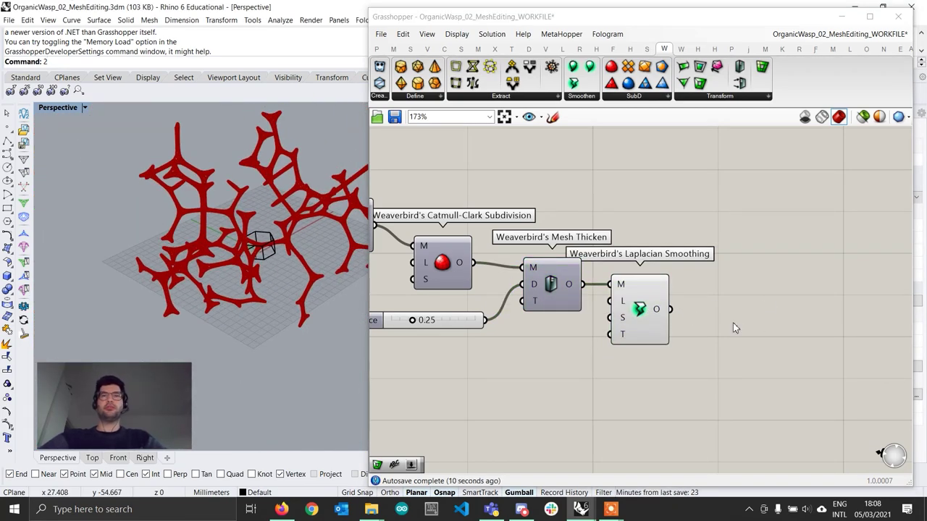
# Add a Custom Preview component and feed its geometry input with the Laplacian Smoothing output.
pyautogui.doubleClick(694, 313)
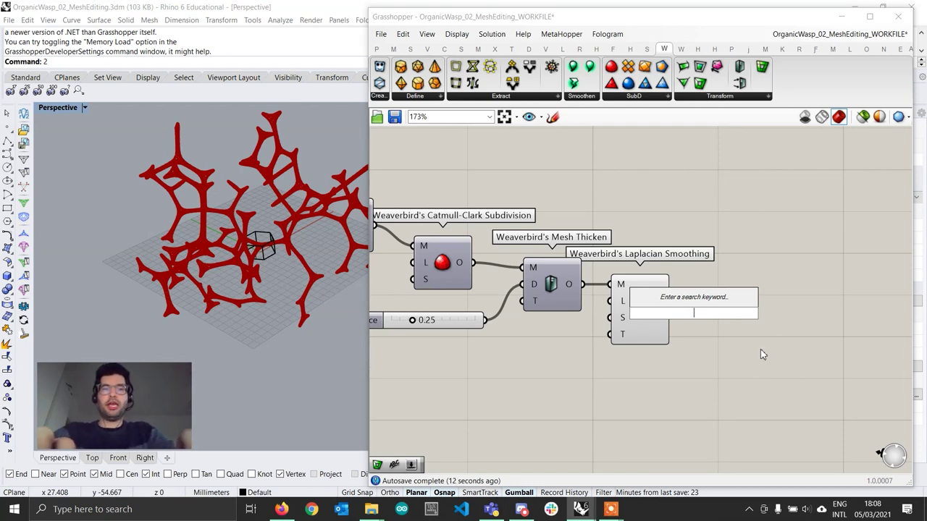
pyautogui.write('custom pre')
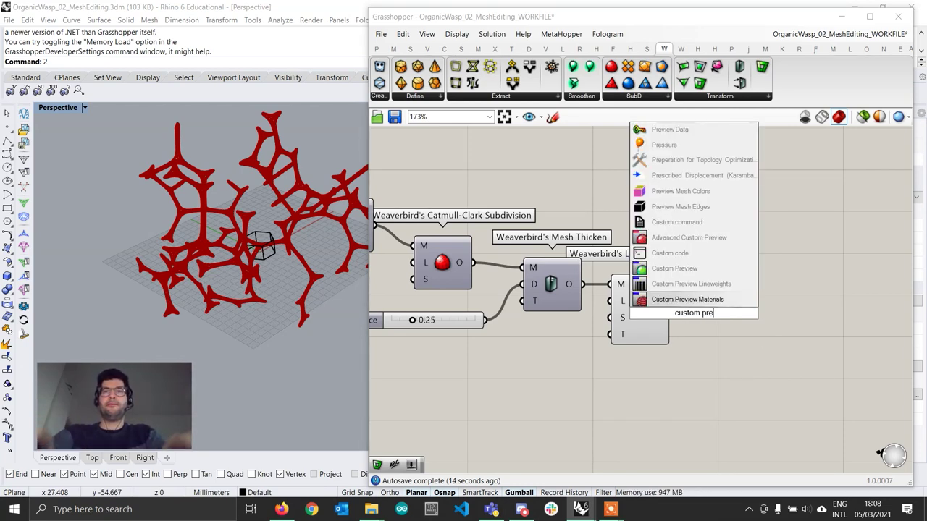
pyautogui.press('Up')
pyautogui.press('Up')
pyautogui.press('Return')
pyautogui.scroll(3, 760, 355)
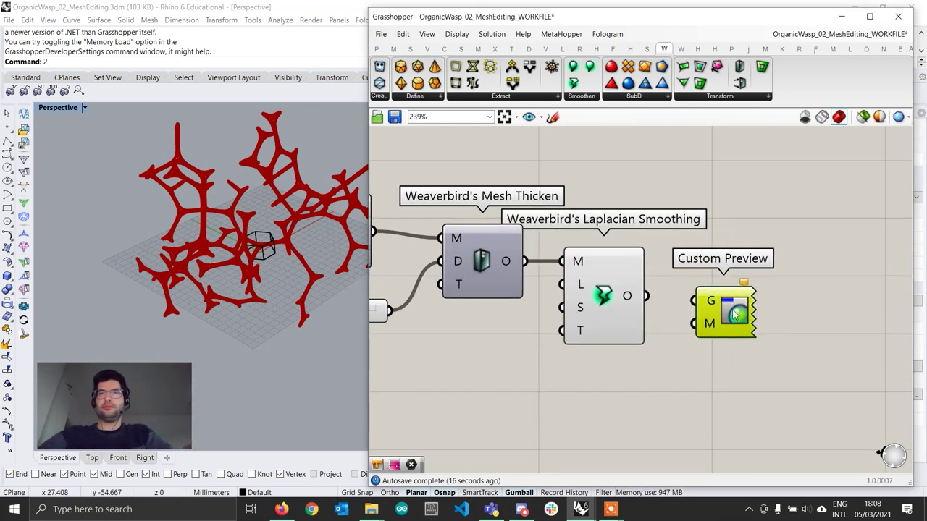
pyautogui.moveTo(646, 296); pyautogui.dragTo(696, 301)
pyautogui.moveTo(727, 335); pyautogui.dragTo(737, 368)
# Add a white Colour Swatch and connect it to the material input of Custom Preview.
pyautogui.doubleClick(610, 395)
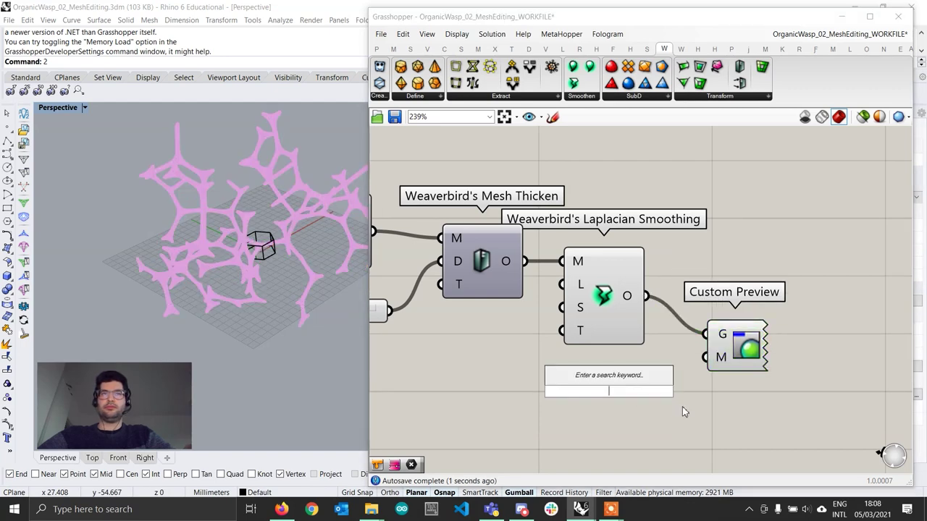
pyautogui.write('swat')
pyautogui.press('Return')
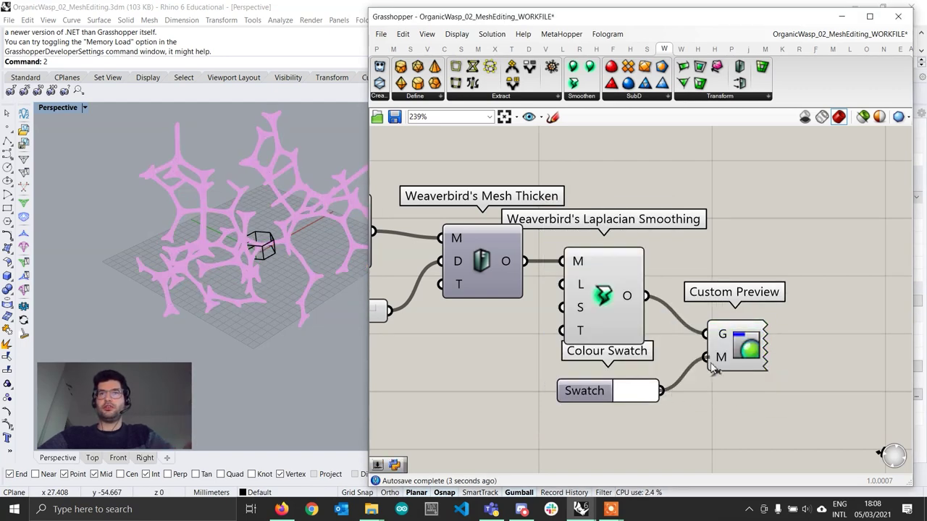
# Turn off the preview of the last Laplacian Smoothing so only the Custom Preview colour is displayed.
pyautogui.rightClick(601, 291)
pyautogui.click(630, 313)
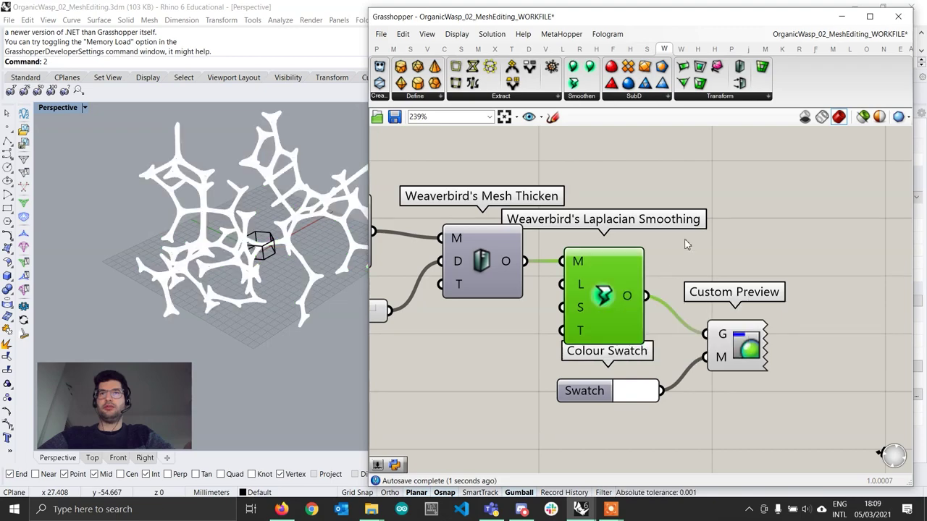
pyautogui.click(687, 245)
# Switch the Perspective viewport's display mode to Arctic.
pyautogui.scroll(10, 269, 257)
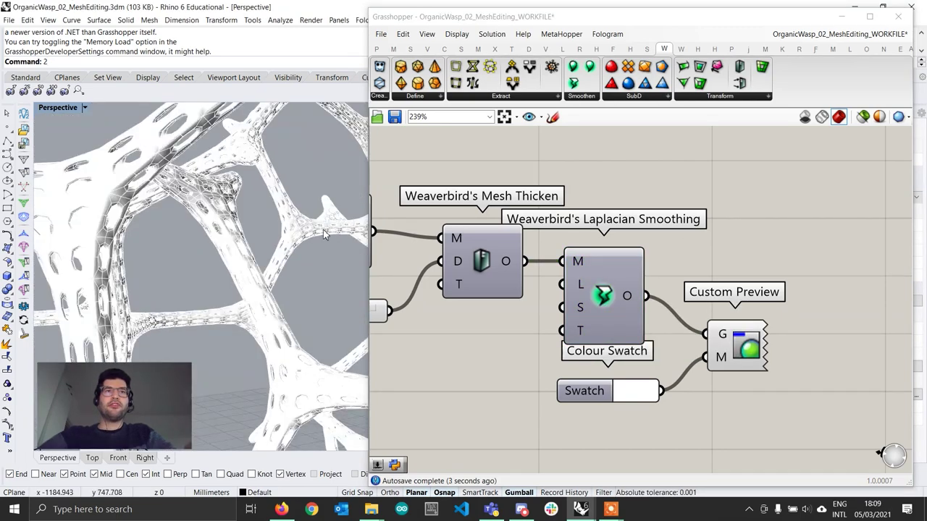
pyautogui.moveTo(324, 234); pyautogui.dragTo(308, 216, button='right')
pyautogui.click(57, 107)
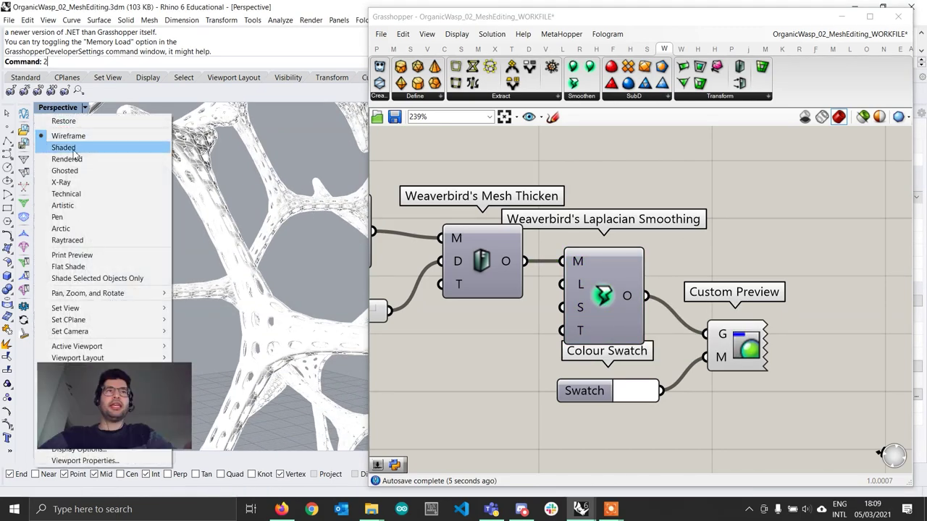
pyautogui.click(68, 232)
# Collapse the Grasshopper window, examine the white perforated structure from several angles and distances, and restore the window.
pyautogui.scroll(-10, 266, 310)
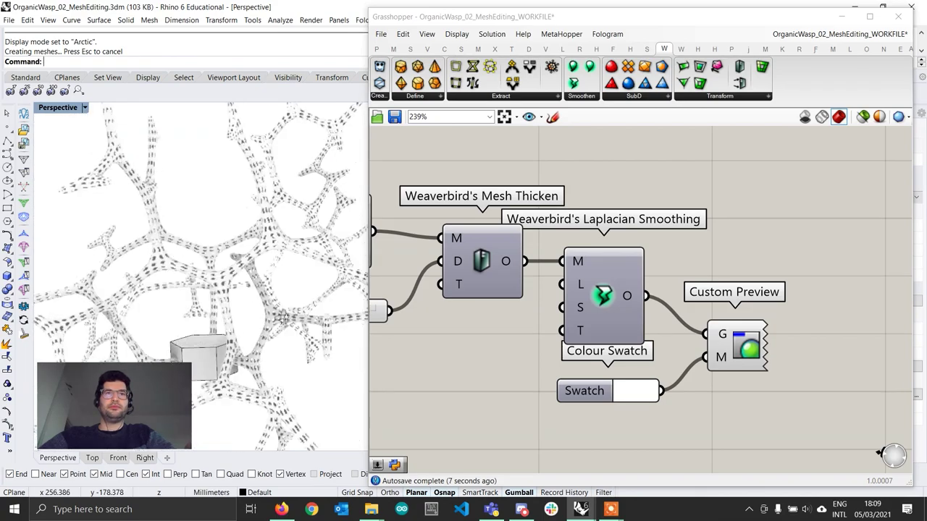
pyautogui.doubleClick(655, 24)
pyautogui.keyDown('shift'); pyautogui.moveTo(297, 311); pyautogui.dragTo(554, 293, button='right'); pyautogui.keyUp('shift')
pyautogui.moveTo(554, 293); pyautogui.dragTo(457, 290, button='right')
pyautogui.scroll(6, 457, 300)
pyautogui.scroll(2, 457, 299)
pyautogui.scroll(-4, 473, 279)
pyautogui.keyDown('shift'); pyautogui.moveTo(496, 344); pyautogui.dragTo(475, 295, button='right'); pyautogui.keyUp('shift')
pyautogui.scroll(-6, 491, 275)
pyautogui.scroll(10, 475, 290)
pyautogui.moveTo(474, 261); pyautogui.dragTo(582, 229, button='right')
pyautogui.scroll(-4, 433, 258)
pyautogui.scroll(-6, 433, 259)
pyautogui.scroll(4, 579, 232)
pyautogui.moveTo(500, 278); pyautogui.dragTo(590, 243, button='right')
pyautogui.scroll(10, 462, 253)
pyautogui.scroll(-6, 464, 254)
pyautogui.scroll(-3, 472, 248)
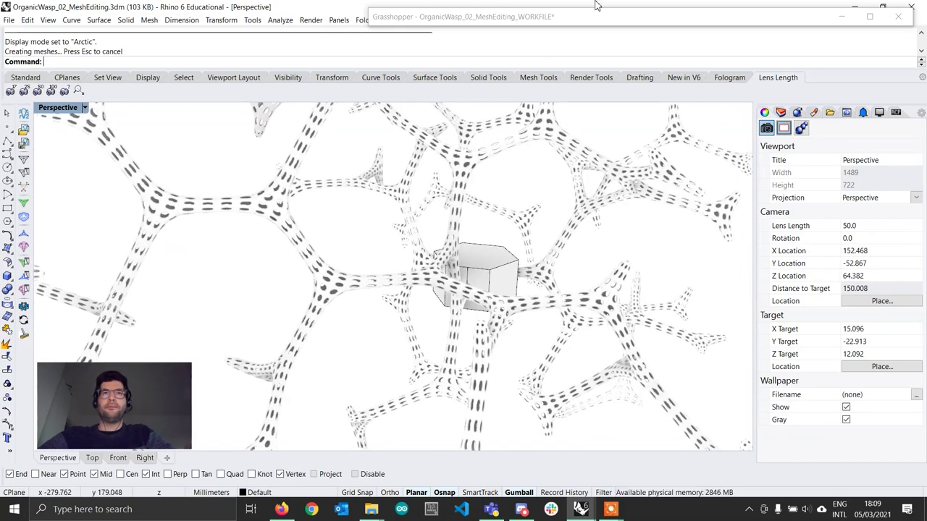
pyautogui.doubleClick(549, 22)
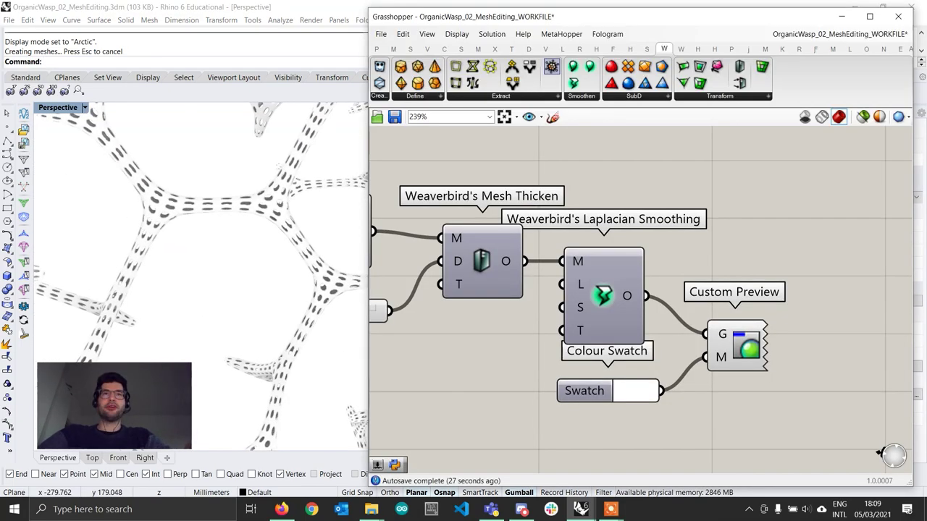
# Set the upper of the two Factor sliders below the Volume component to 0.6.
pyautogui.scroll(-5, 231, 273)
pyautogui.moveTo(231, 273); pyautogui.dragTo(290, 282, button='right')
pyautogui.scroll(-5, 555, 315)
pyautogui.moveTo(543, 315); pyautogui.dragTo(694, 302, button='right')
pyautogui.scroll(-2, 694, 302)
pyautogui.moveTo(484, 342); pyautogui.dragTo(674, 305, button='right')
pyautogui.moveTo(438, 294); pyautogui.dragTo(731, 302, button='right')
pyautogui.moveTo(445, 308); pyautogui.dragTo(692, 333, button='right')
pyautogui.scroll(3, 494, 311)
pyautogui.scroll(5, 494, 312)
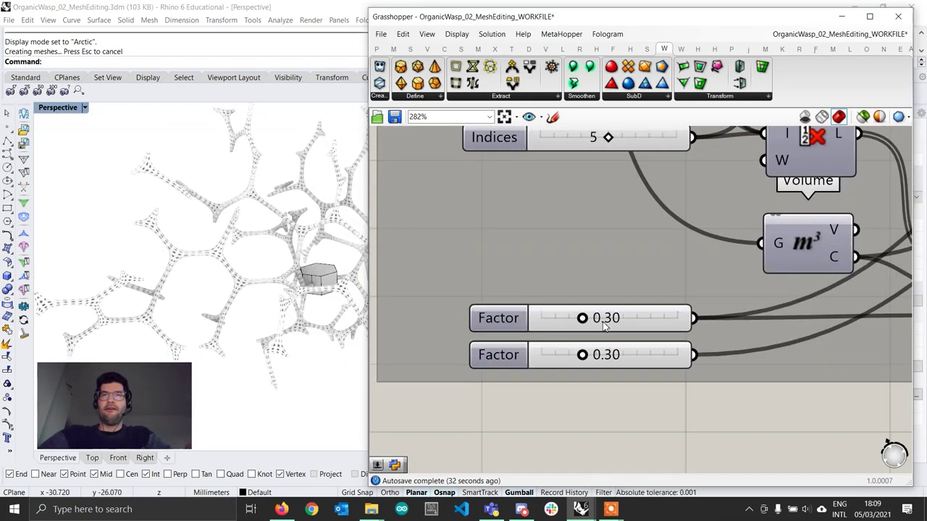
pyautogui.doubleClick(608, 320)
pyautogui.write('.6')
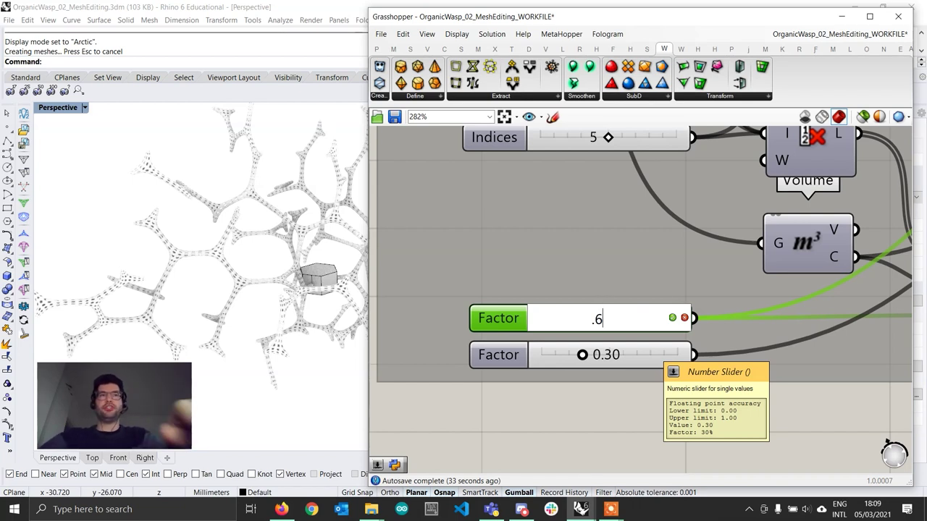
pyautogui.press('Return')
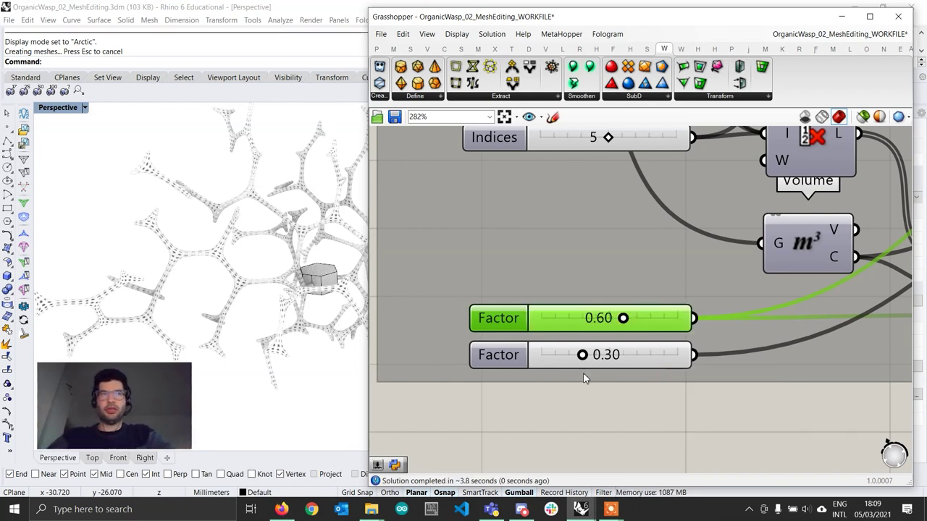
# Set the upper Factor slider to 0.2 and the lower Factor slider to 0.6.
pyautogui.doubleClick(599, 331)
pyautogui.write('.2')
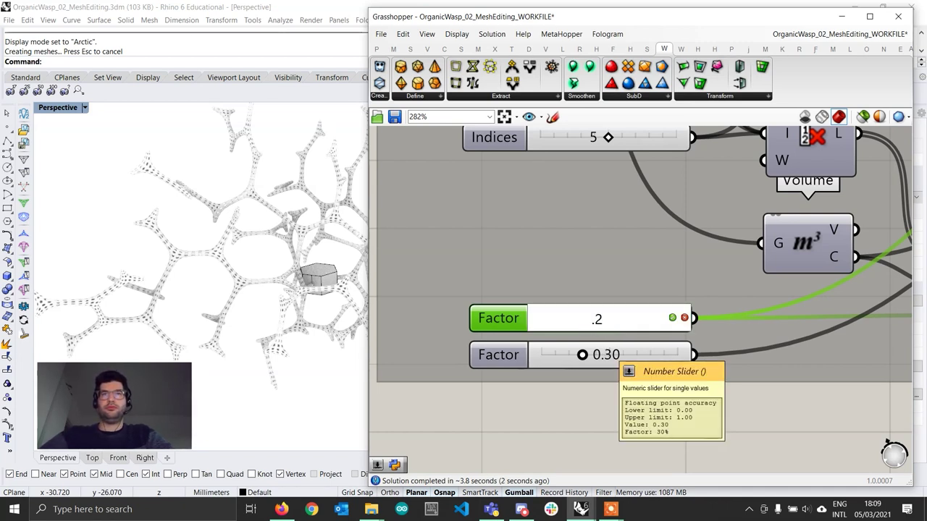
pyautogui.press('Return')
pyautogui.doubleClick(640, 362)
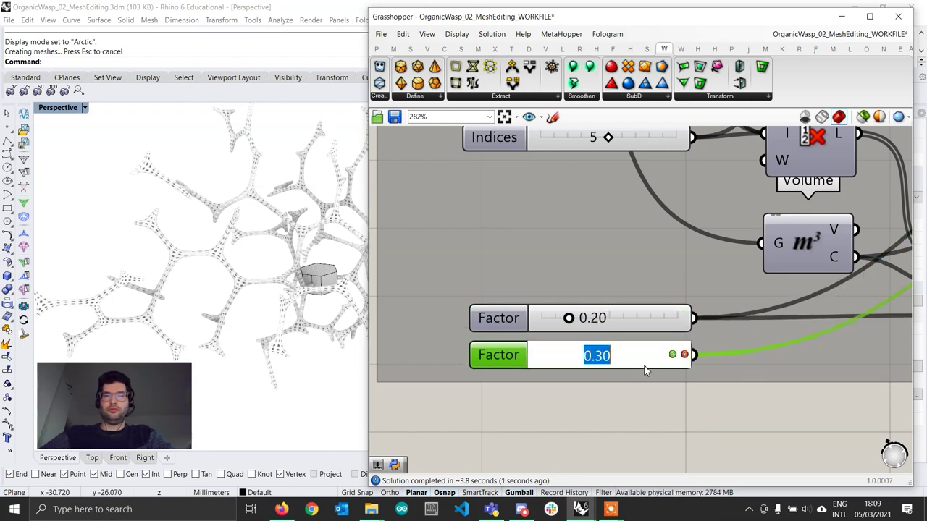
pyautogui.write('.6')
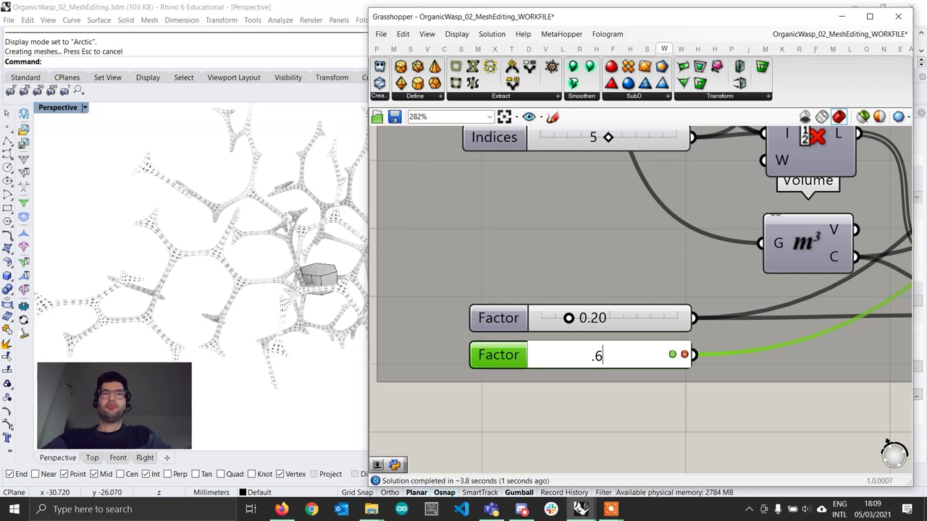
pyautogui.press('Return')
pyautogui.scroll(-8, 737, 391)
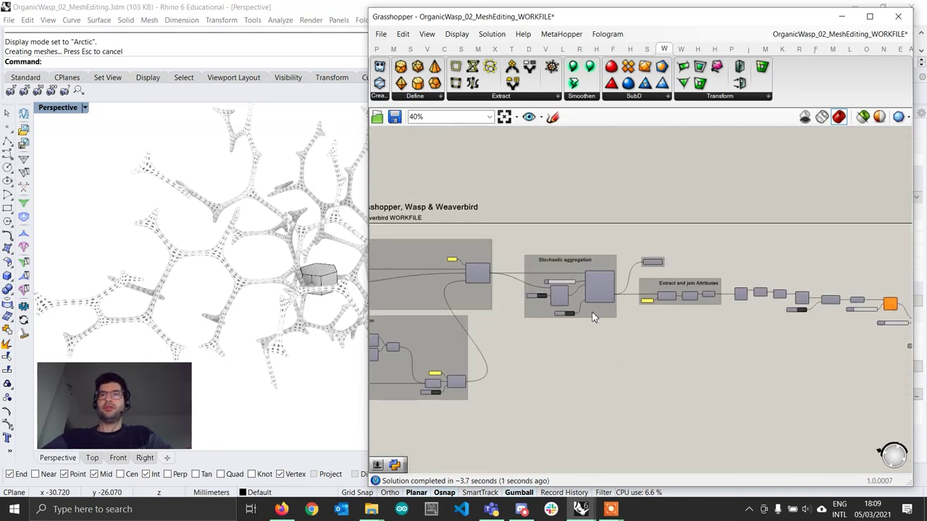
# Reset the stochastic aggregation for a new branching variant and inspect its perforated branches up close.
pyautogui.scroll(6, 592, 317)
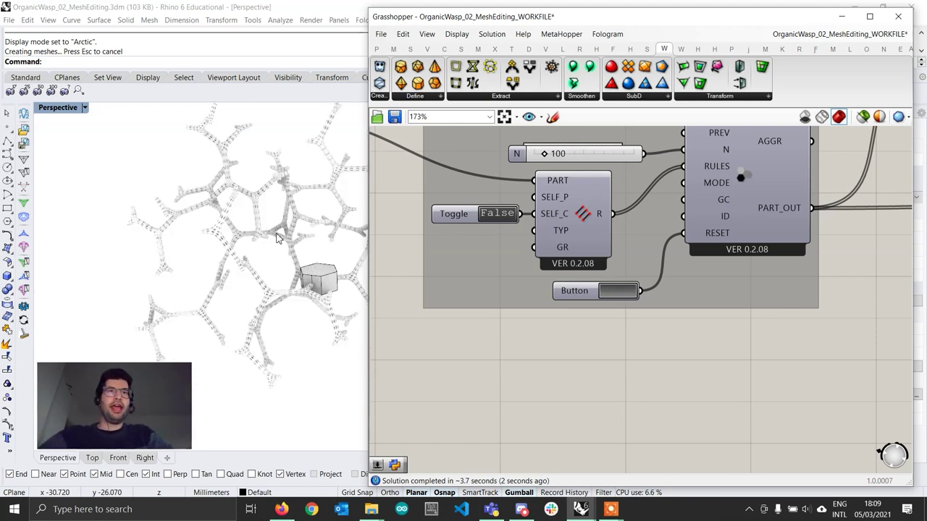
pyautogui.scroll(2, 277, 274)
pyautogui.scroll(5, 281, 275)
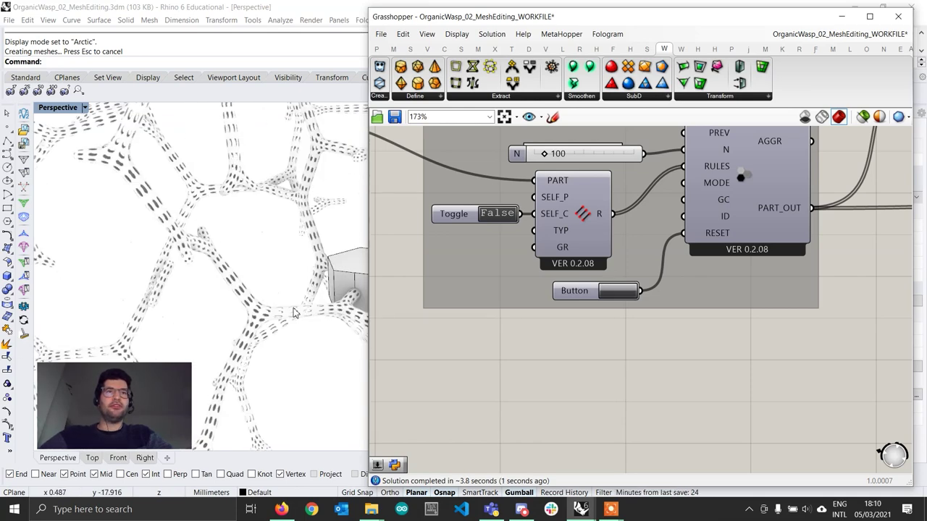
pyautogui.moveTo(293, 313); pyautogui.dragTo(314, 299, button='right')
# Set the lower Factor slider below the Volume component to 0.9.
pyautogui.scroll(-10, 659, 270)
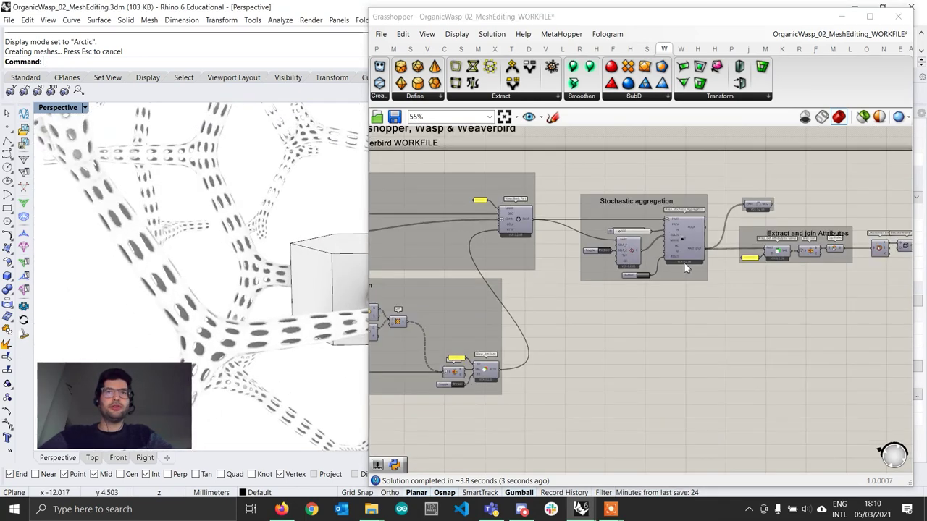
pyautogui.moveTo(660, 325); pyautogui.dragTo(788, 330, button='right')
pyautogui.scroll(10, 667, 319)
pyautogui.scroll(1, 654, 310)
pyautogui.doubleClick(654, 310)
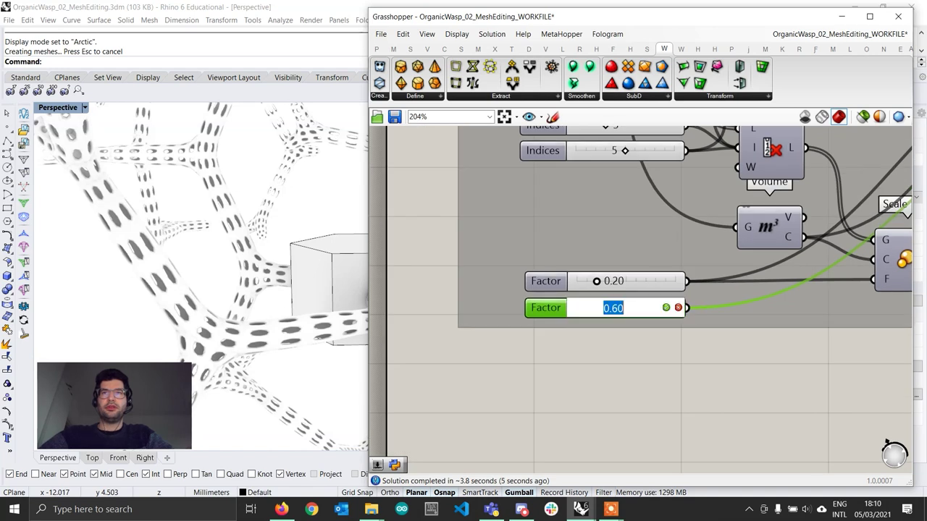
pyautogui.write('.9')
pyautogui.press('Escape')
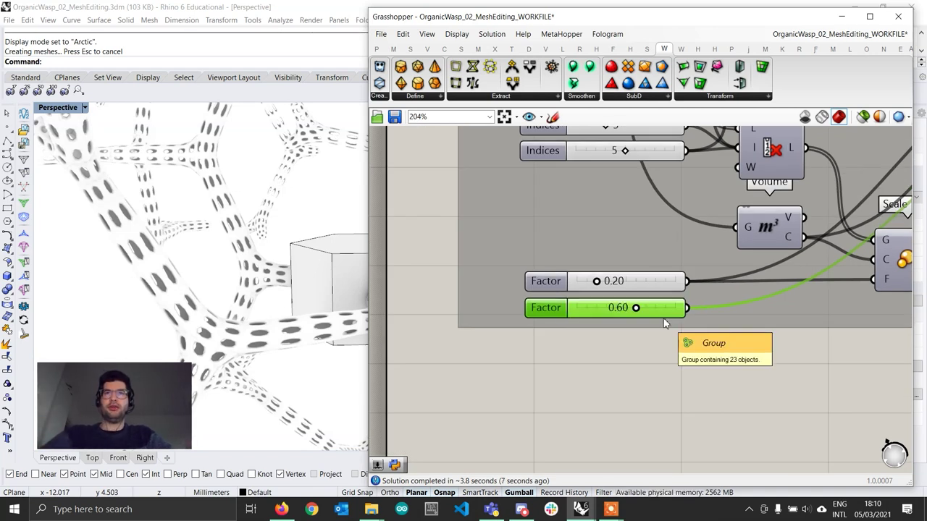
pyautogui.doubleClick(665, 316)
pyautogui.write('.0')
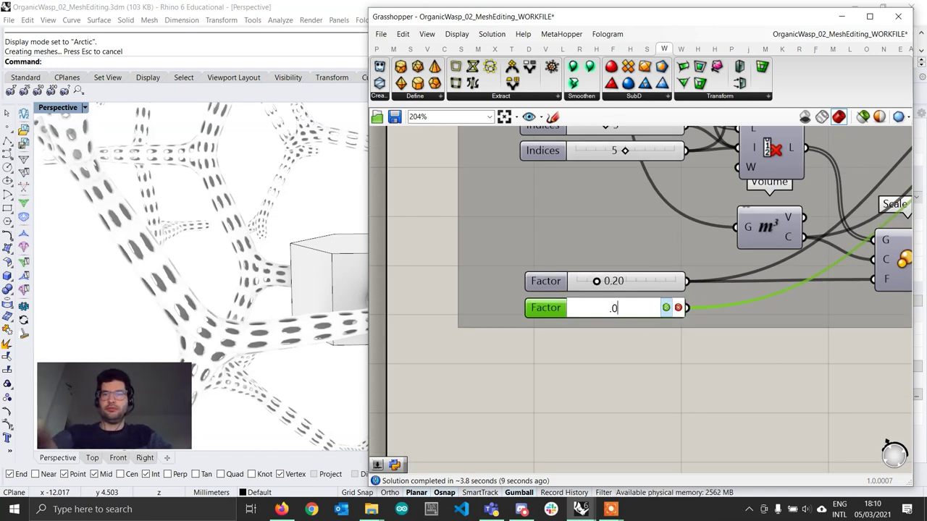
pyautogui.press('BackSpace')
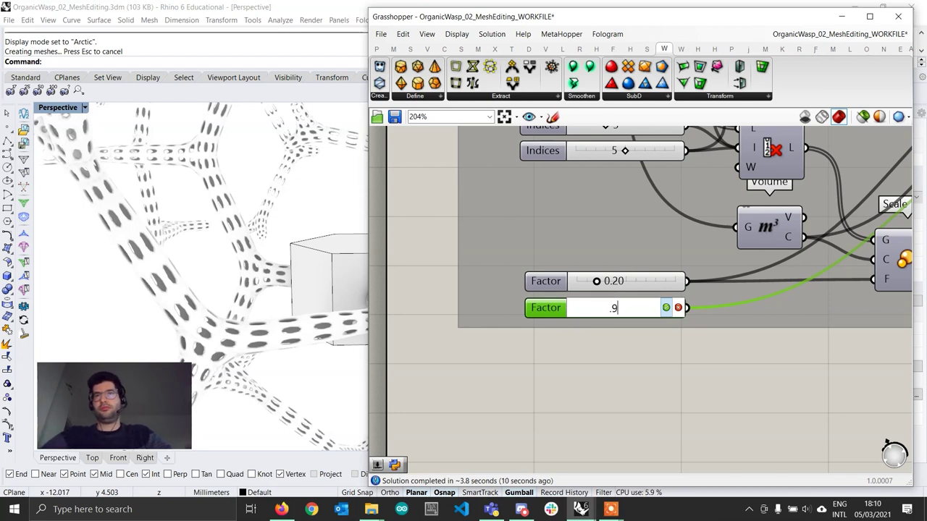
pyautogui.press('Return')
# Regenerate the Wasp aggregation from its reset input and examine the branches and joints from several angles.
pyautogui.scroll(-15, 674, 287)
pyautogui.moveTo(775, 286); pyautogui.dragTo(693, 287, button='right')
pyautogui.scroll(7, 692, 282)
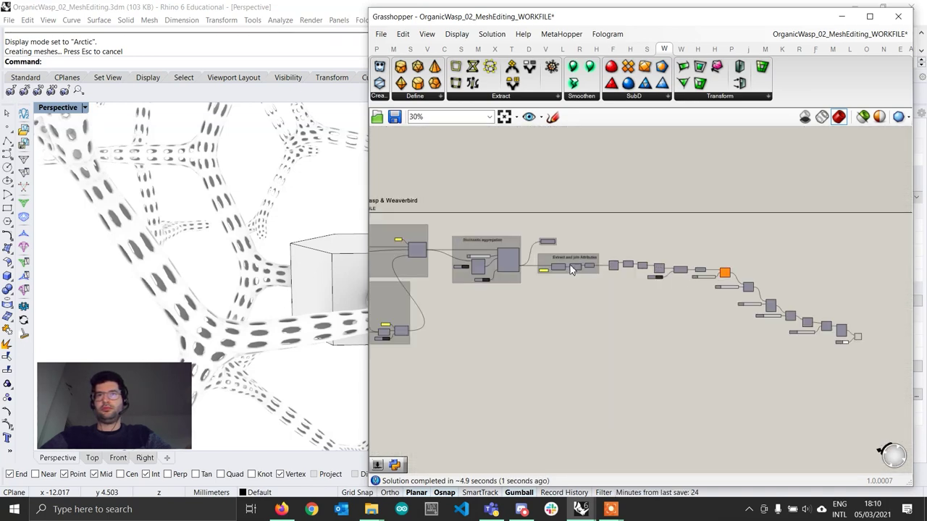
pyautogui.scroll(8, 572, 269)
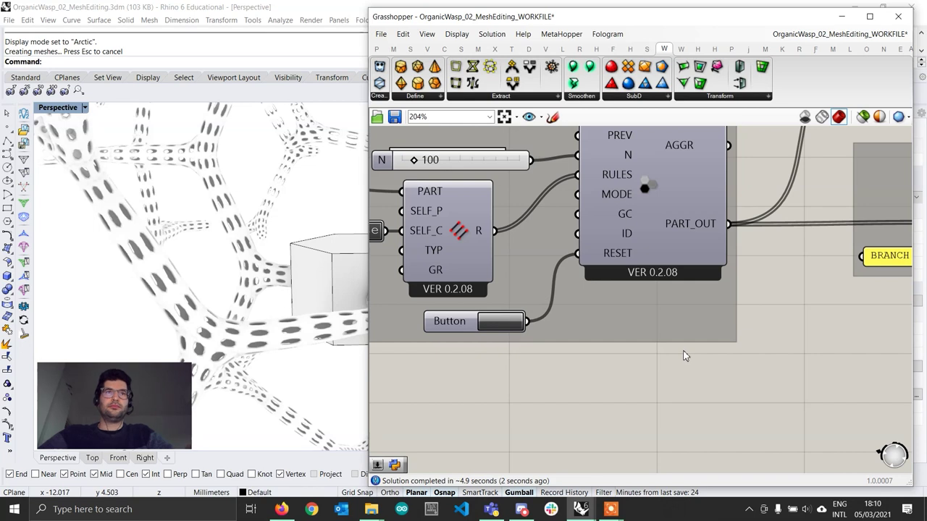
pyautogui.moveTo(316, 327); pyautogui.dragTo(231, 287, button='right')
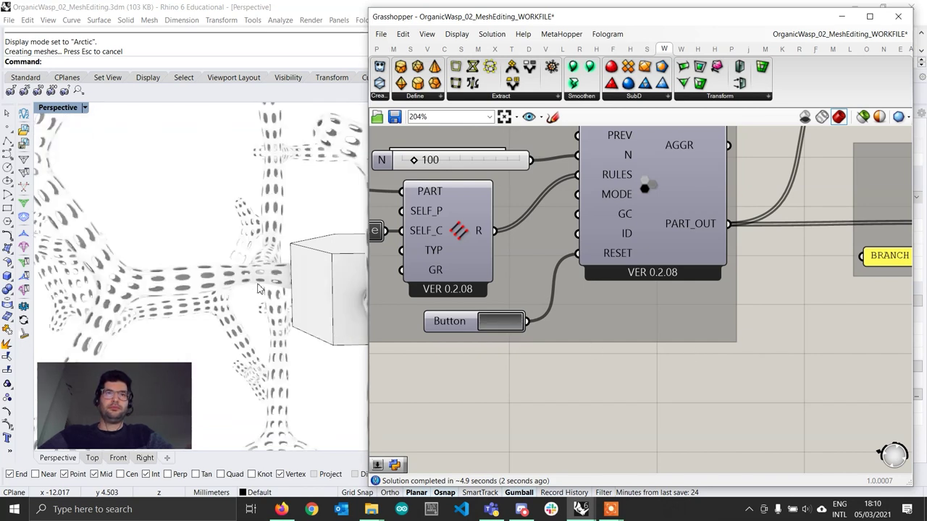
pyautogui.scroll(-10, 257, 290)
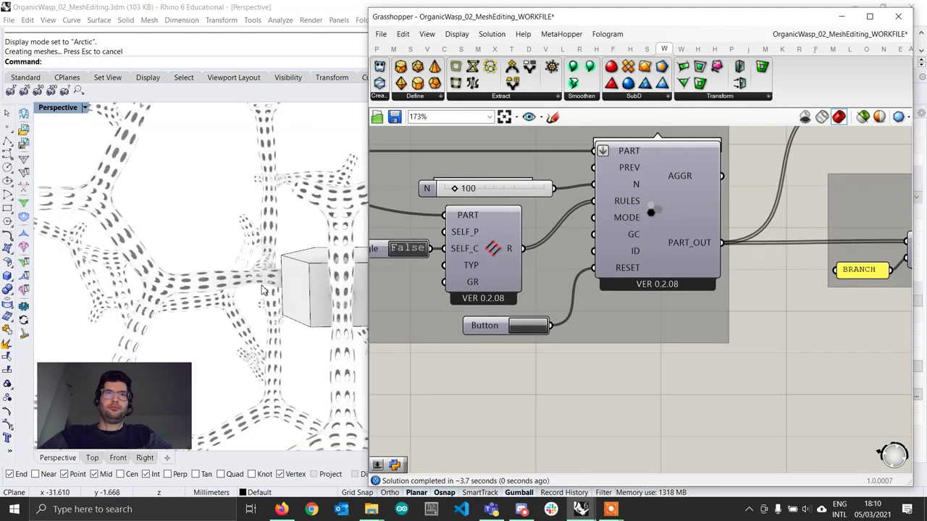
pyautogui.moveTo(261, 290); pyautogui.dragTo(275, 320, button='right')
pyautogui.scroll(6, 276, 319)
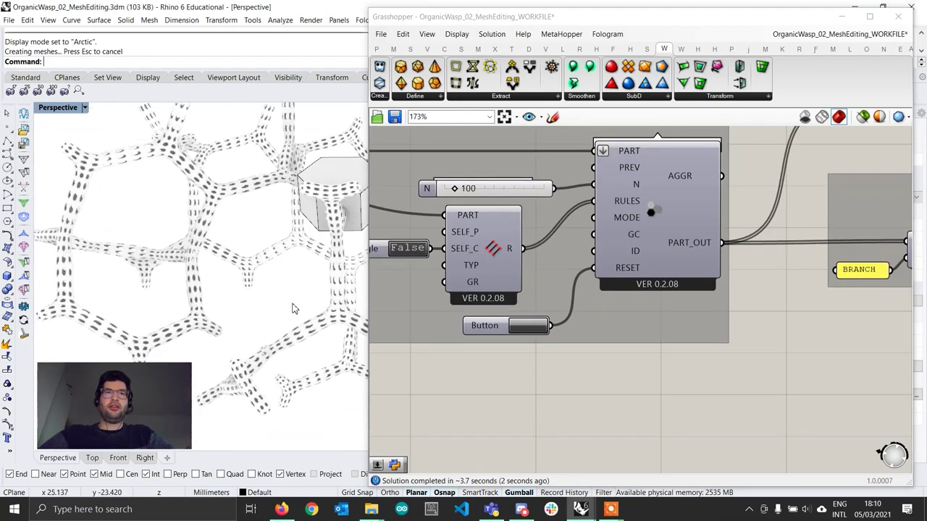
# Set the Level slider of Weaverbird's Laplacian Smoothing to 0.
pyautogui.scroll(-4, 890, 353)
pyautogui.moveTo(890, 353); pyautogui.dragTo(602, 333, button='right')
pyautogui.scroll(6, 843, 302)
pyautogui.moveTo(844, 302); pyautogui.dragTo(579, 297, button='right')
pyautogui.moveTo(804, 323); pyautogui.dragTo(633, 366, button='right')
pyautogui.scroll(2, 631, 362)
pyautogui.doubleClick(628, 339)
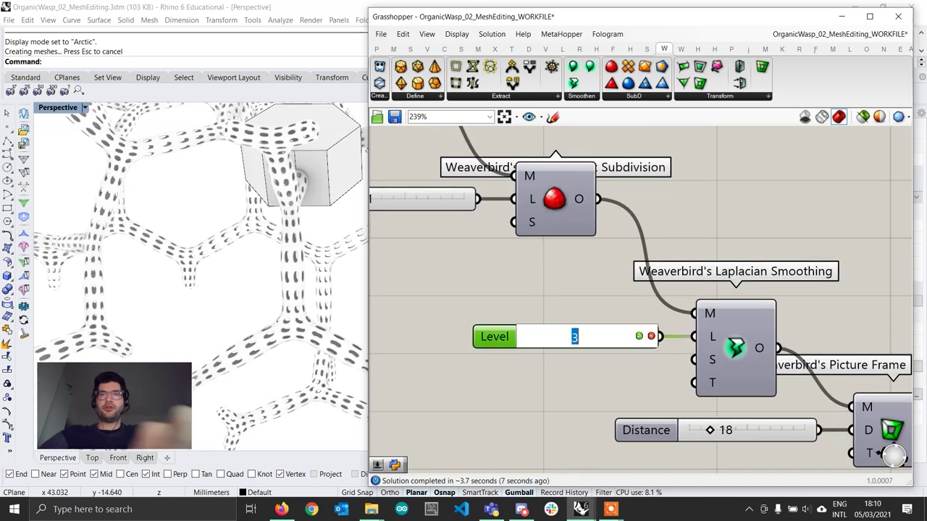
pyautogui.write('0')
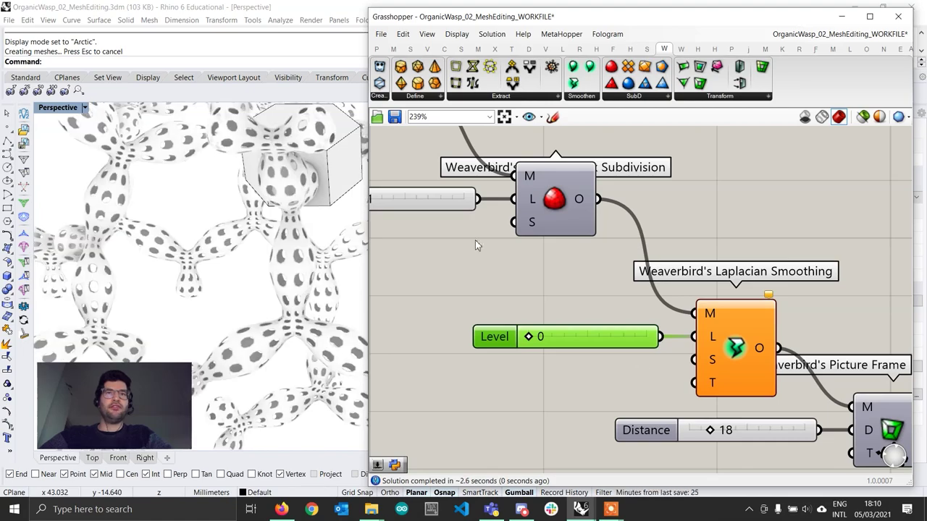
# Collapse the Grasshopper window and examine the shape of the unsmoothed perforated structure from several angles and distances.
pyautogui.scroll(-5, 255, 297)
pyautogui.moveTo(256, 297); pyautogui.dragTo(247, 275, button='right')
pyautogui.scroll(-5, 250, 250)
pyautogui.scroll(5, 232, 279)
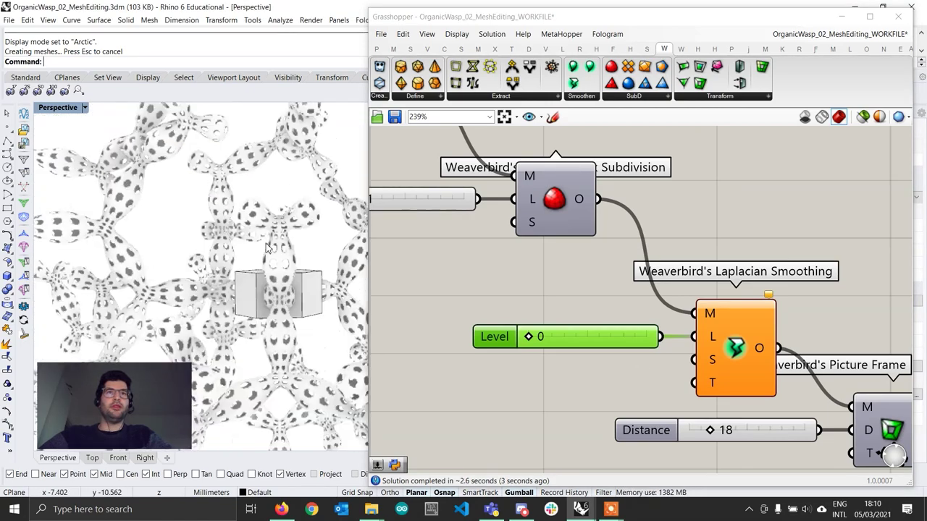
pyautogui.doubleClick(674, 15)
pyautogui.moveTo(482, 254); pyautogui.dragTo(557, 279, button='right')
pyautogui.moveTo(558, 279); pyautogui.dragTo(487, 329, button='right')
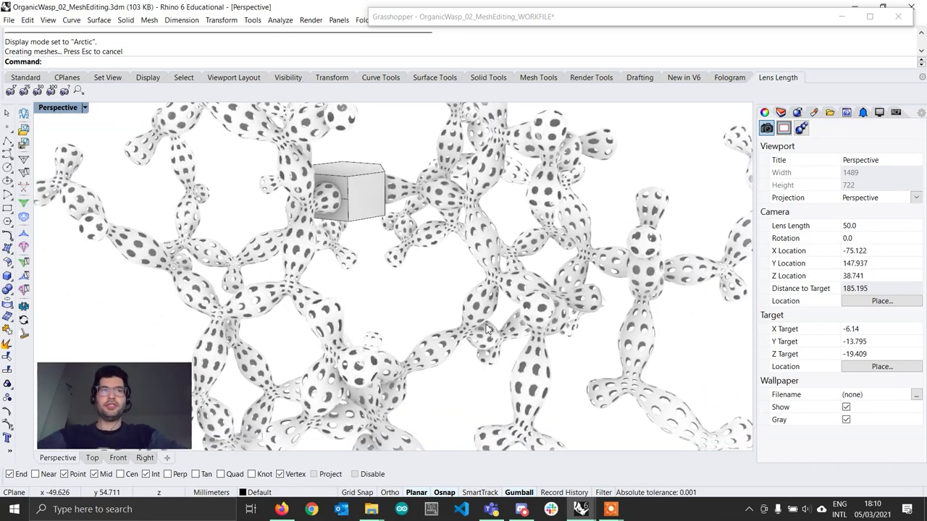